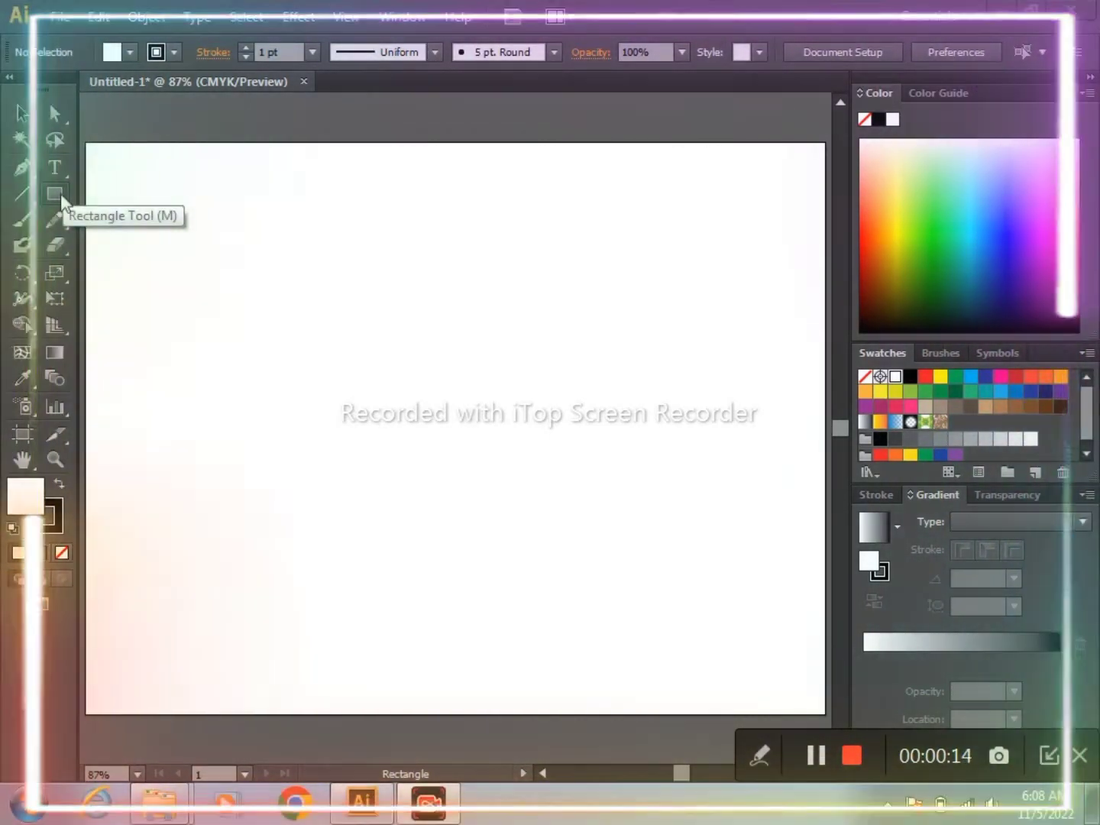
- Draw a tall, narrow column rectangle near the artboard's left edge with the Rectangle tool
click(60, 194)
mouse_move(132, 265)
mouse_down()
mouse_move(154, 329)
mouse_move(178, 554)
mouse_up()
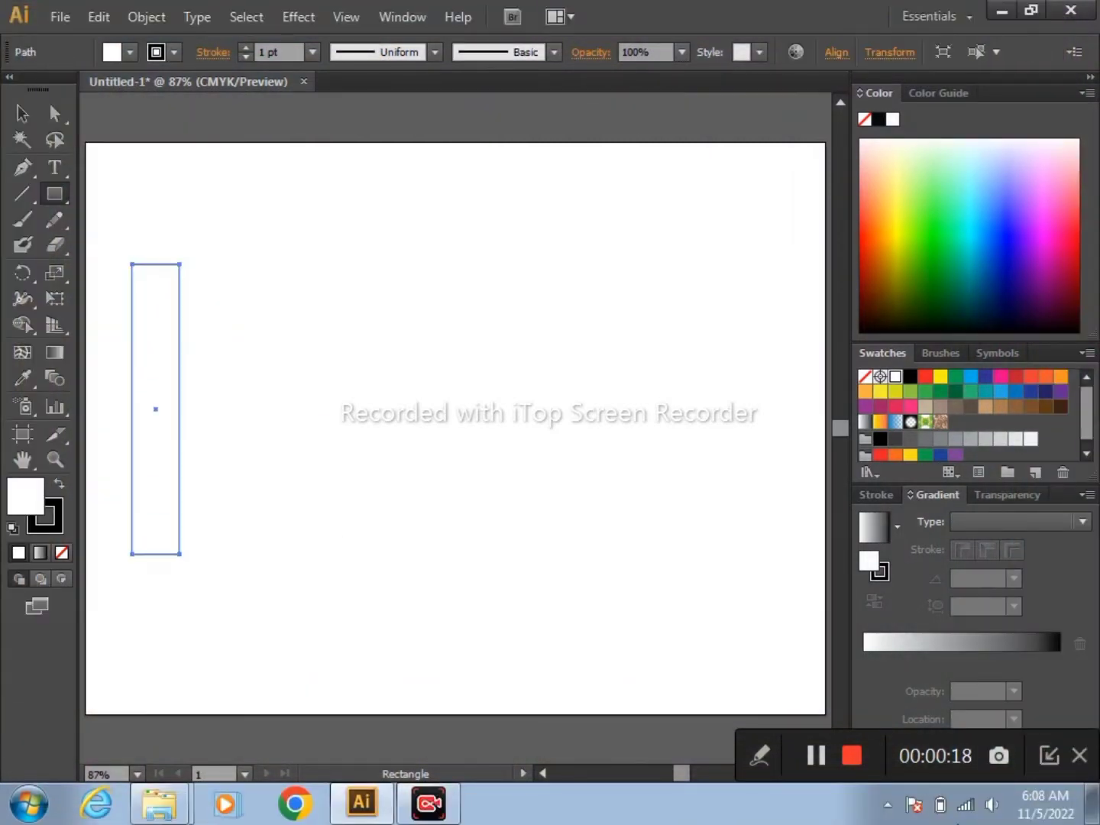
- Fill the column brown and make it a three-stop linear brown gradient, centring the middle stop
click(1016, 407)
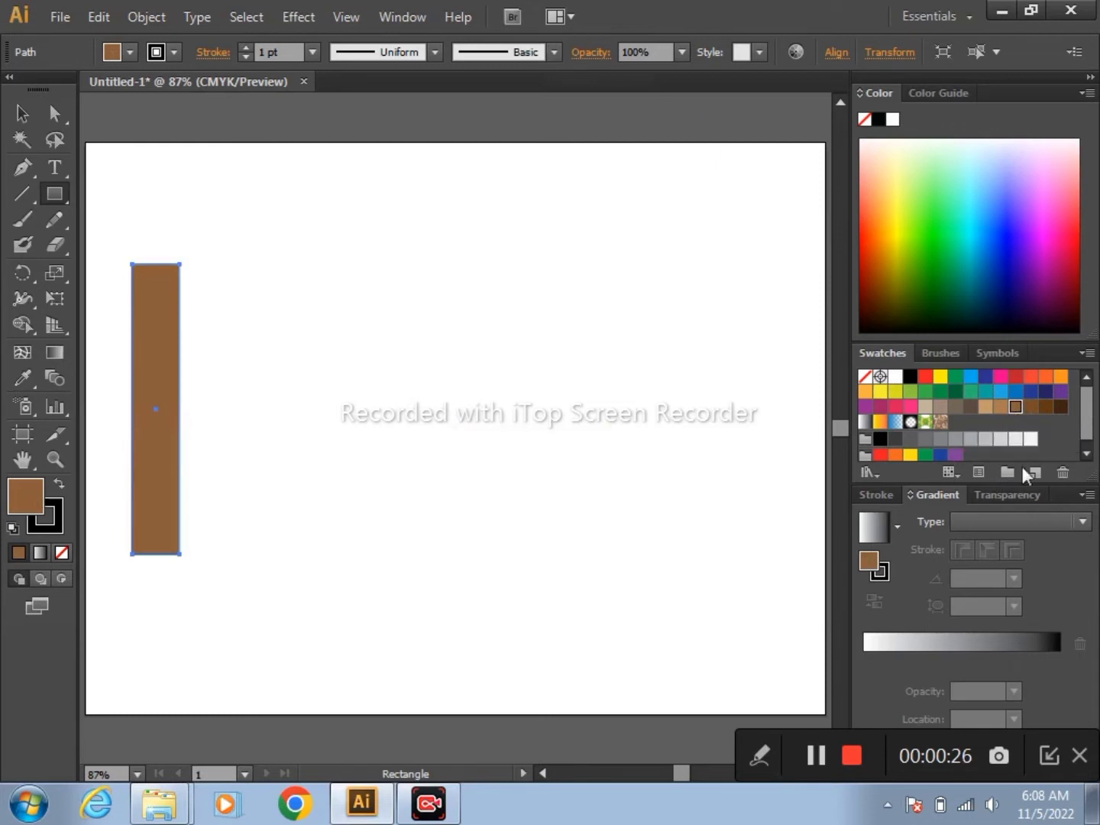
mouse_move(1016, 407)
mouse_down()
mouse_move(1018, 439)
mouse_move(865, 664)
mouse_move(1012, 661)
mouse_move(1064, 681)
mouse_move(1060, 660)
mouse_up()
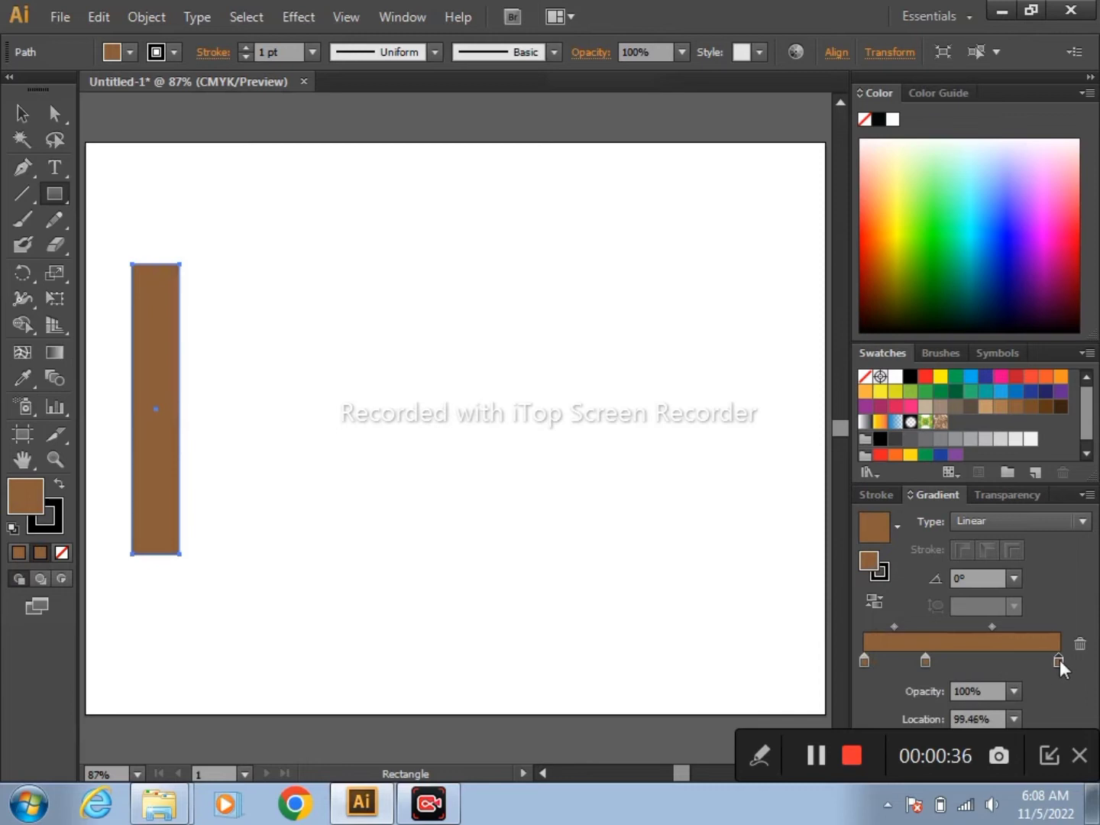
mouse_move(924, 664)
mouse_down()
mouse_move(977, 657)
mouse_move(966, 656)
mouse_up()
click(1060, 662)
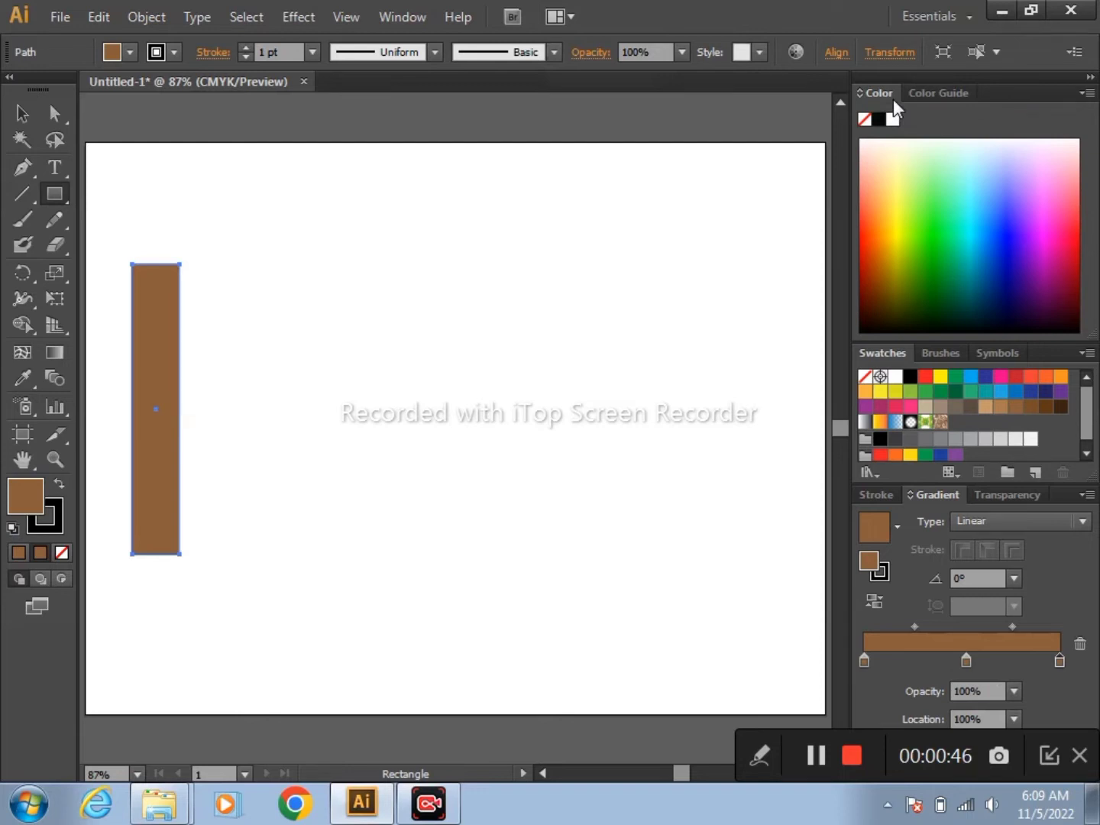
- Set the column's stroke to None while keeping its brown gradient fill
click(943, 93)
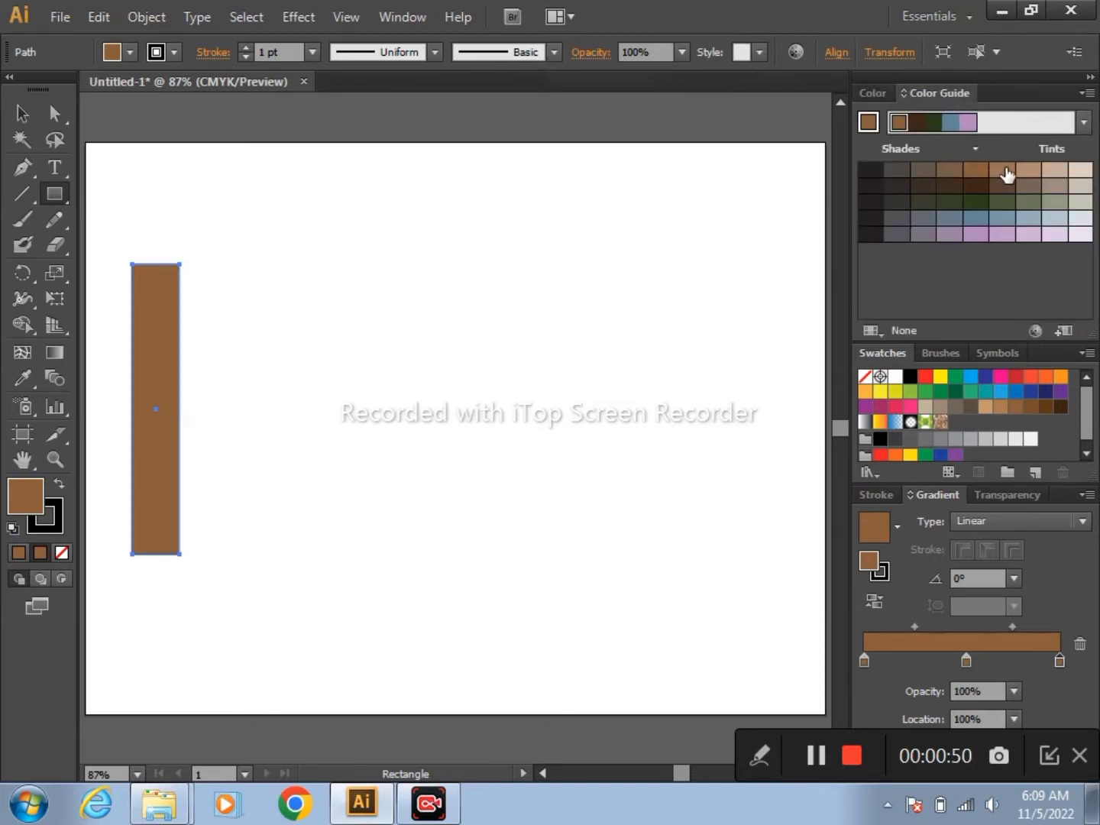
click(964, 660)
click(63, 554)
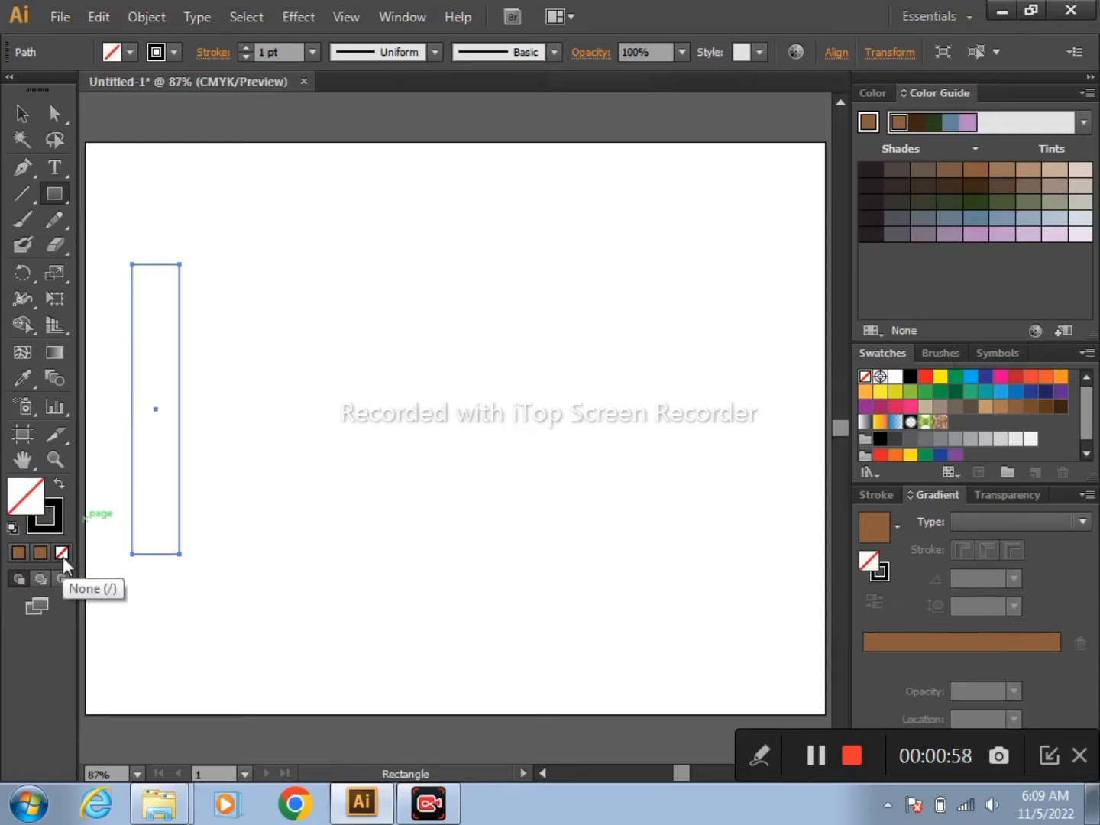
key(x)
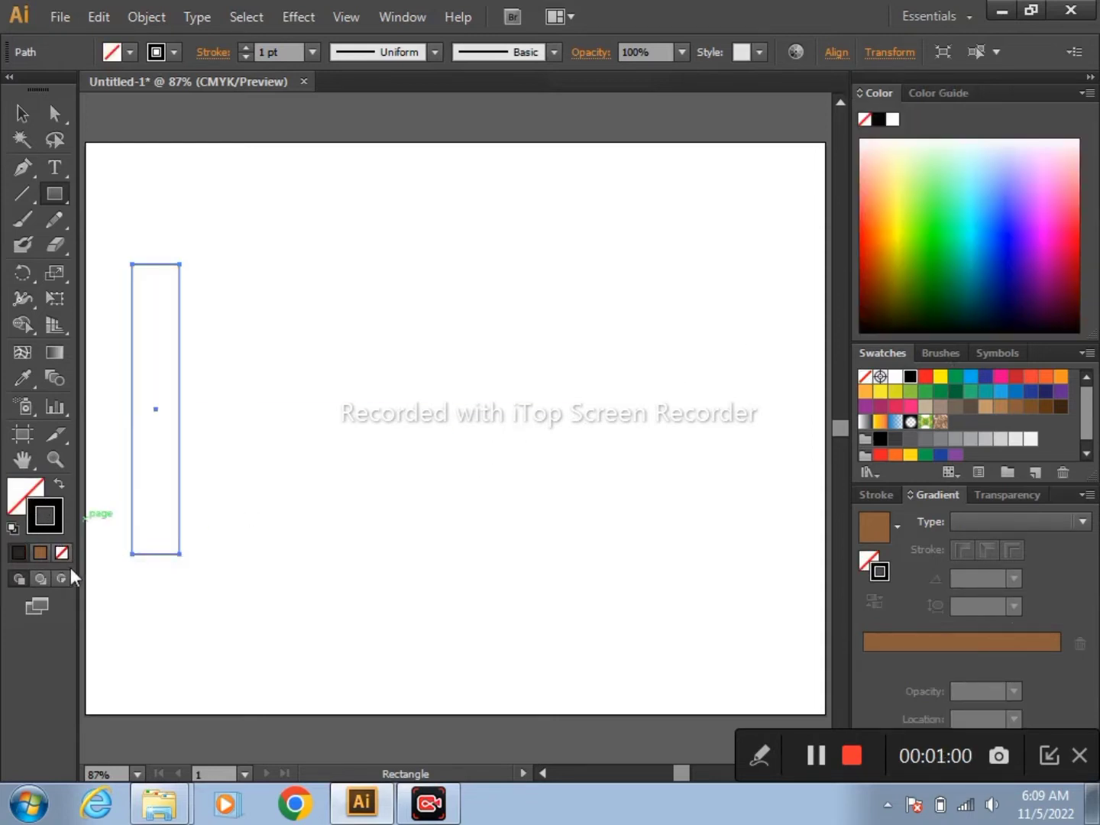
key(ctrl+z)
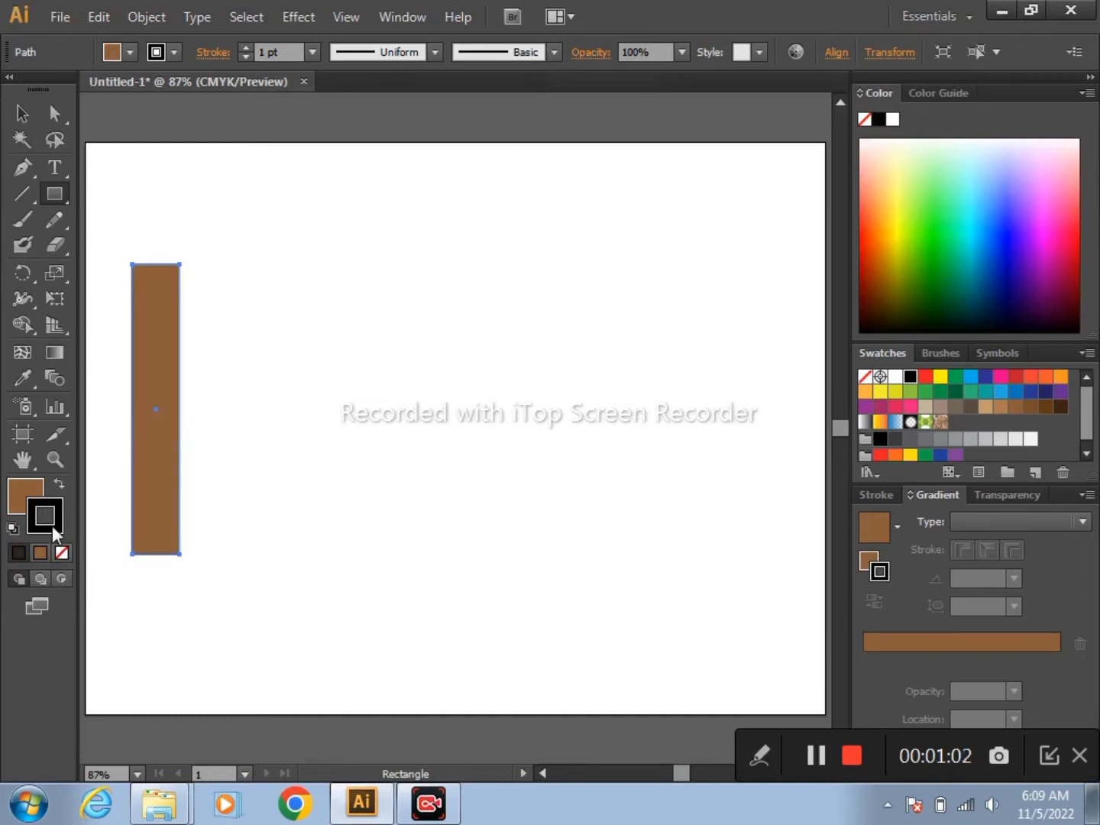
click(61, 552)
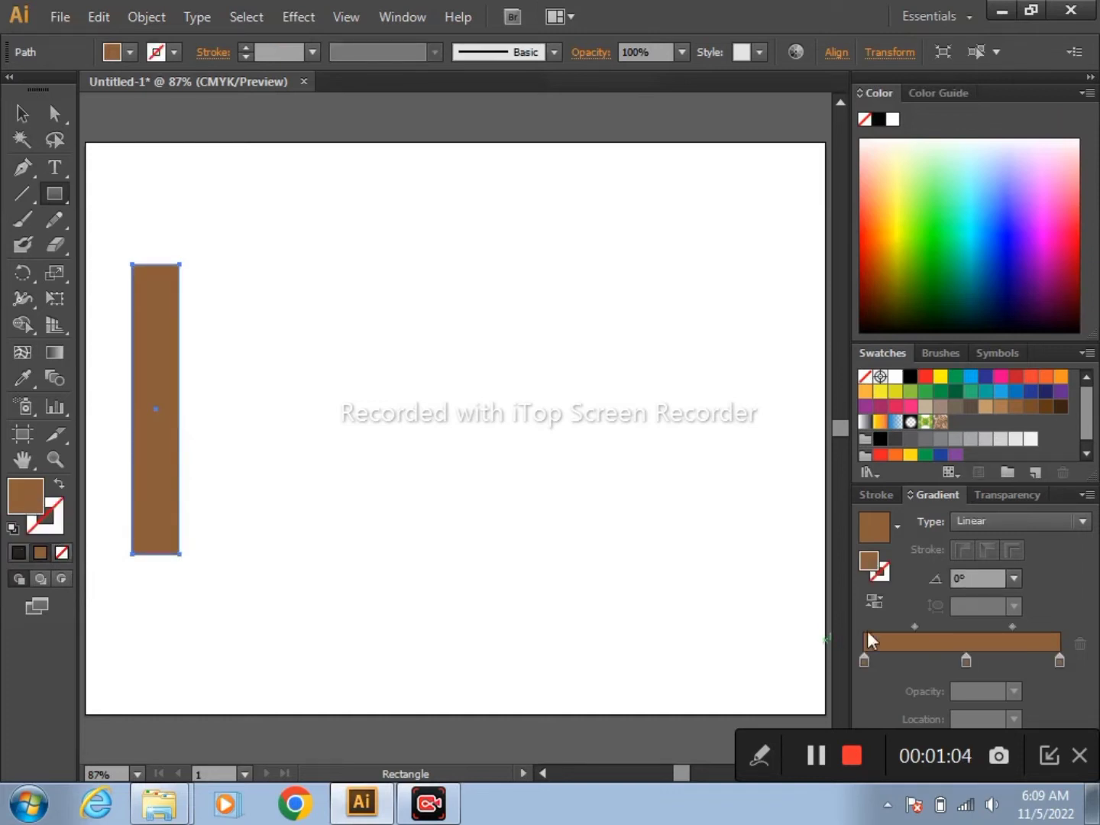
- Give the middle gradient stop a lighter brown tint from the Color Guide
click(966, 660)
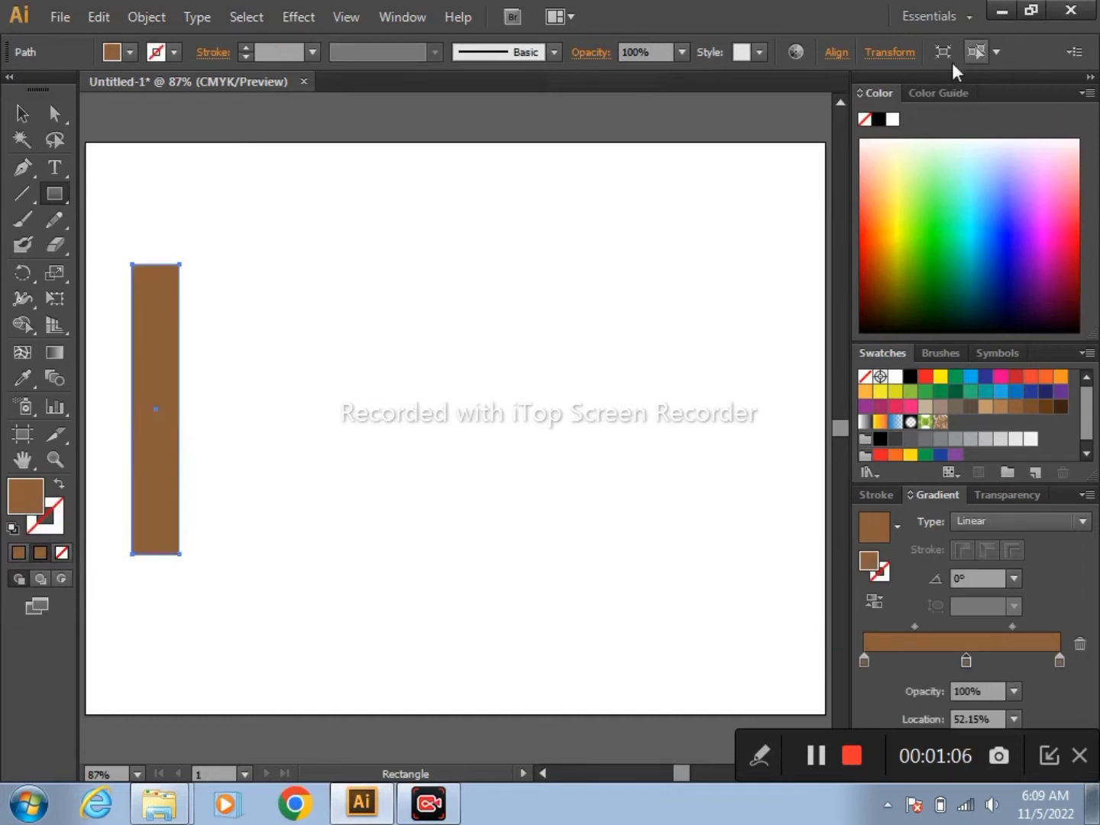
click(926, 93)
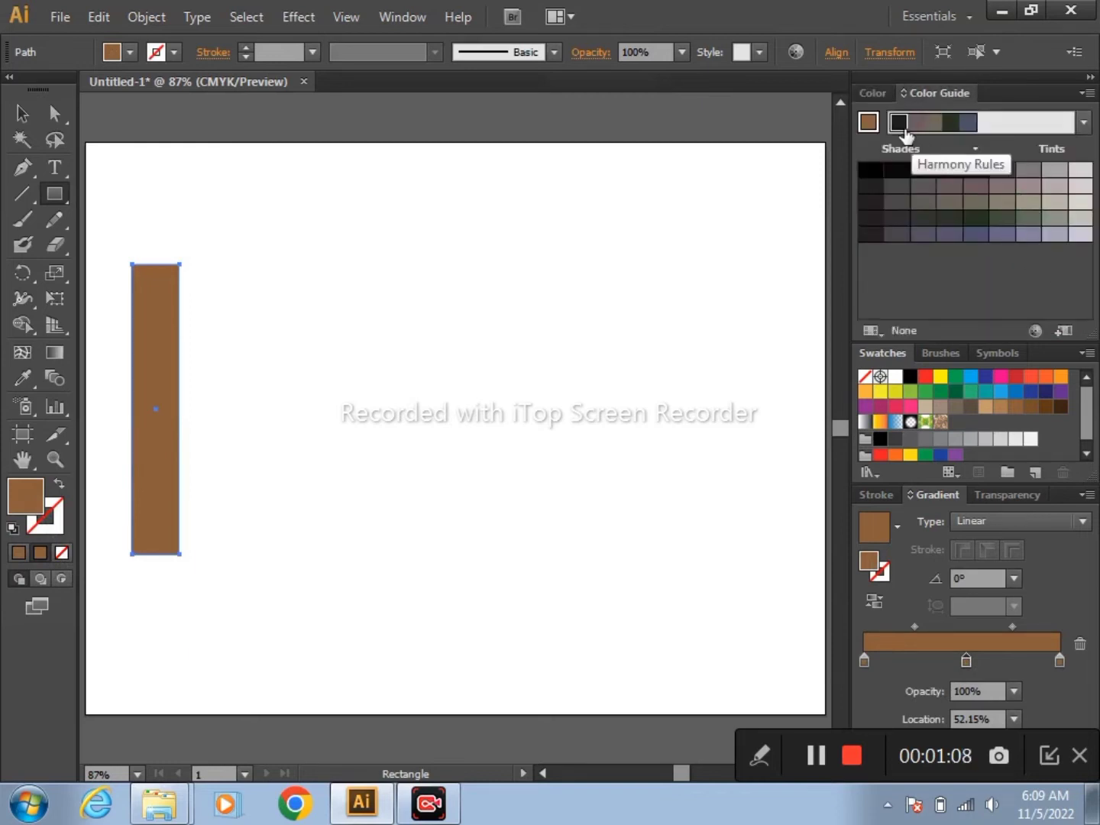
click(869, 123)
drag(1008, 176, 966, 661)
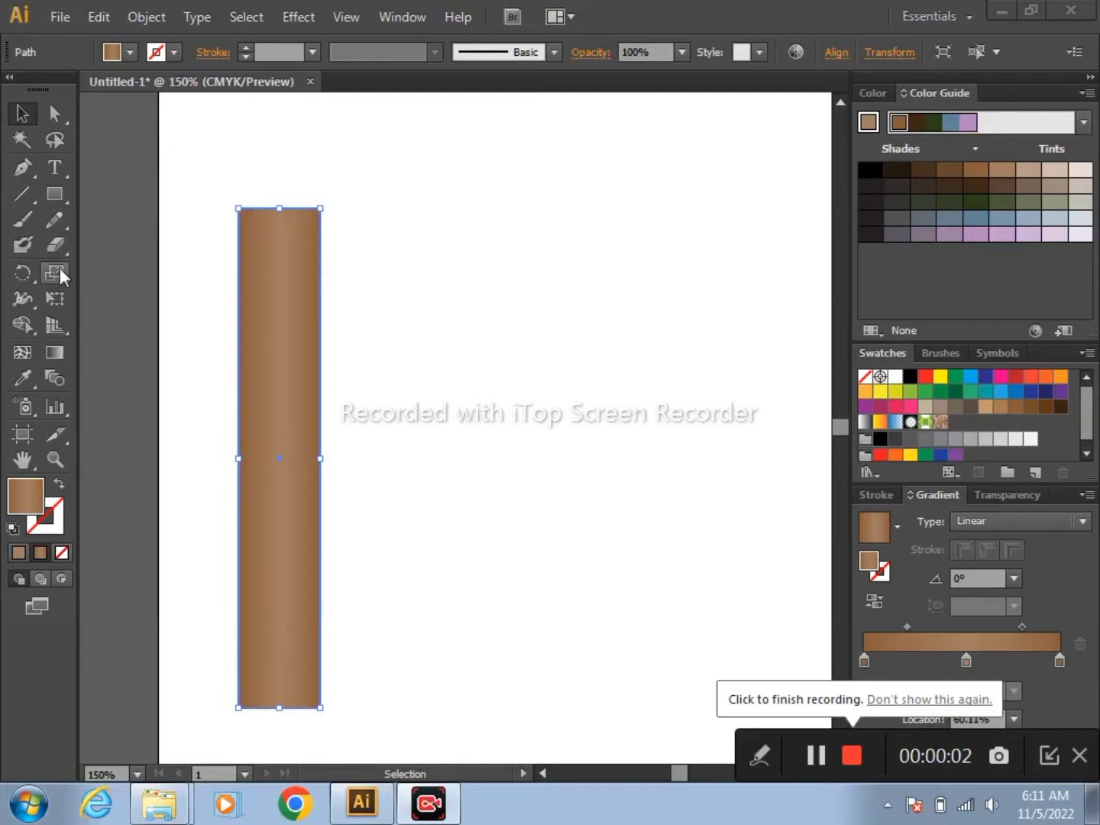
- Draw a wider, short rectangle as a cap block at the column's top
click(58, 194)
mouse_move(224, 161)
mouse_down()
mouse_move(344, 210)
mouse_move(335, 225)
mouse_up()
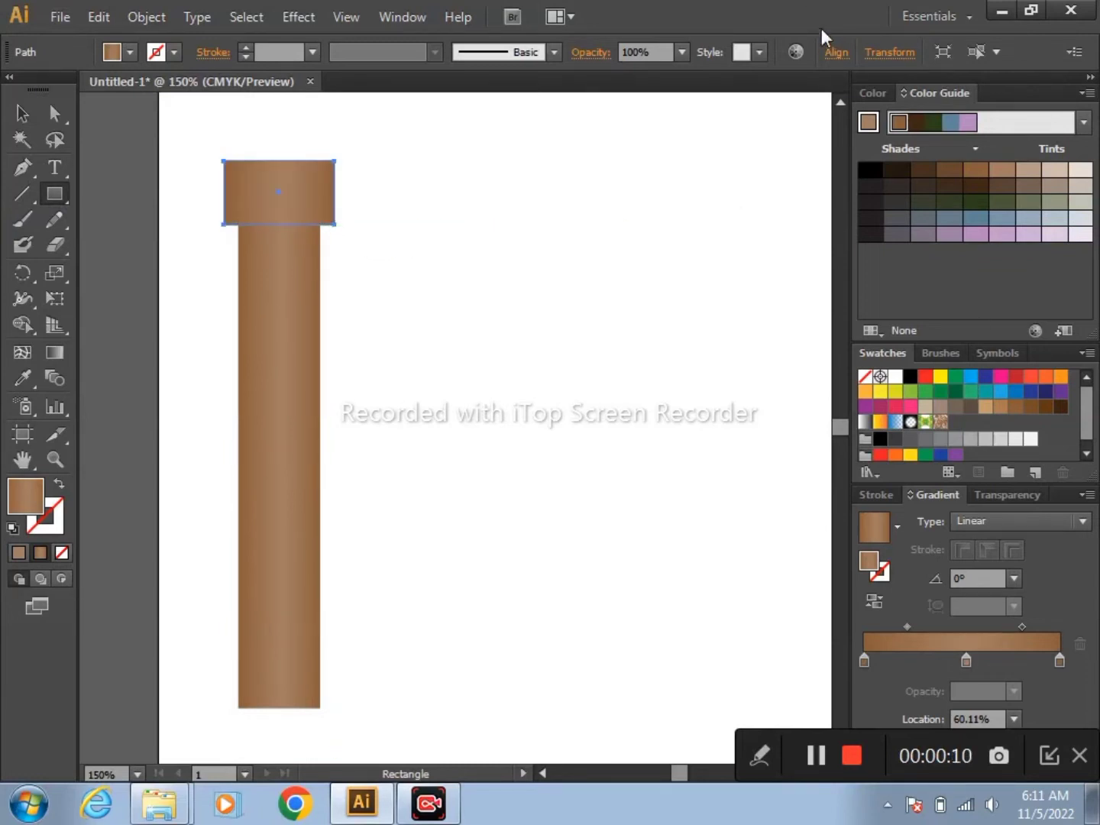
click(835, 52)
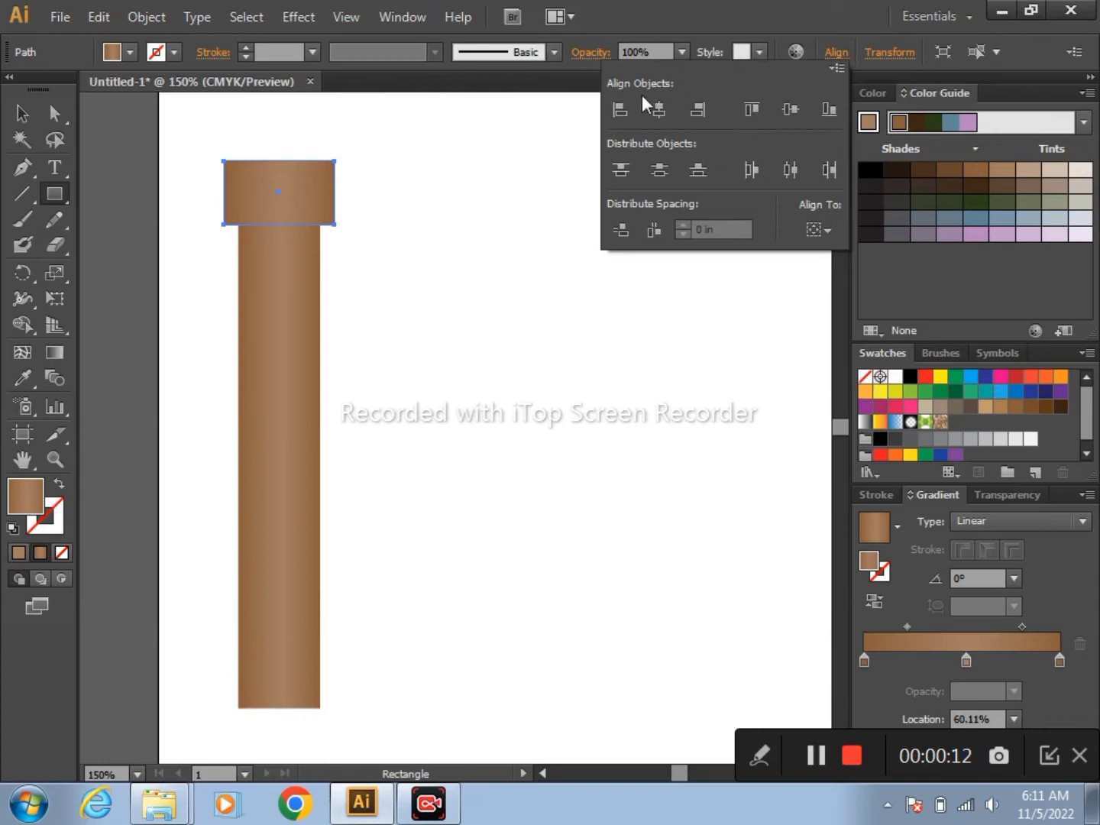
click(15, 103)
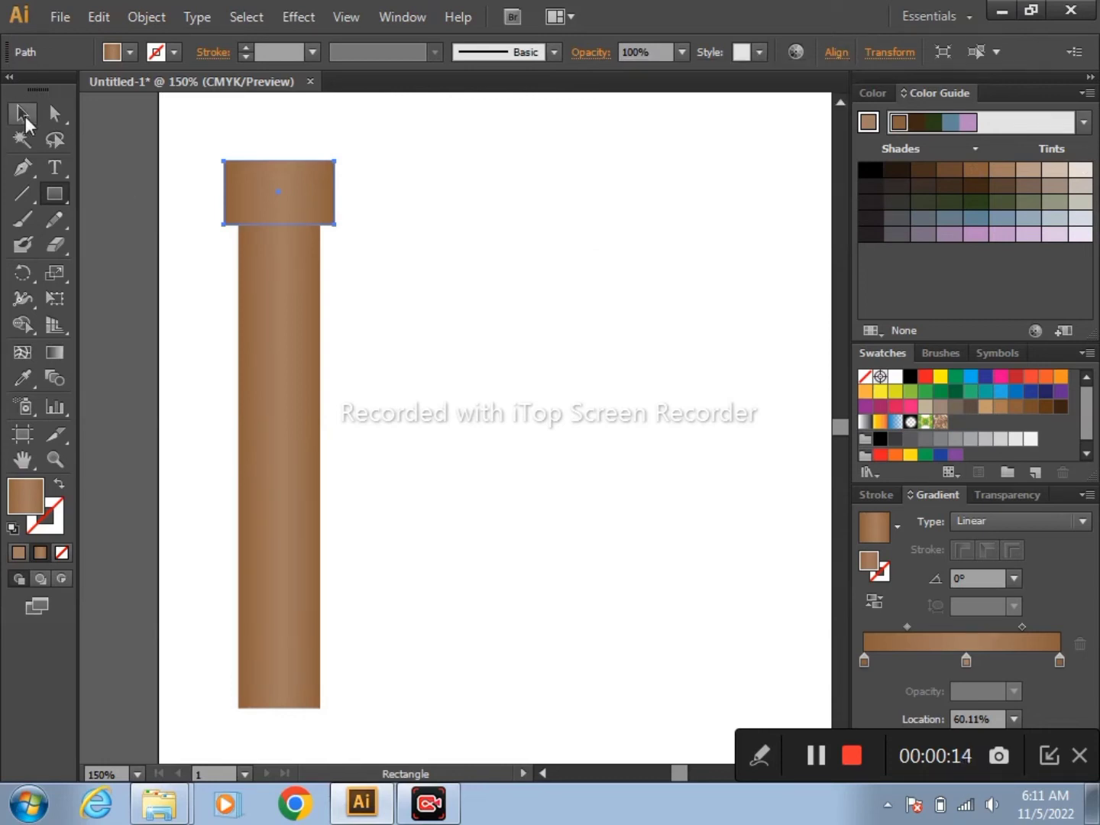
- Select the cap and column together and centre them horizontally with Align
click(22, 114)
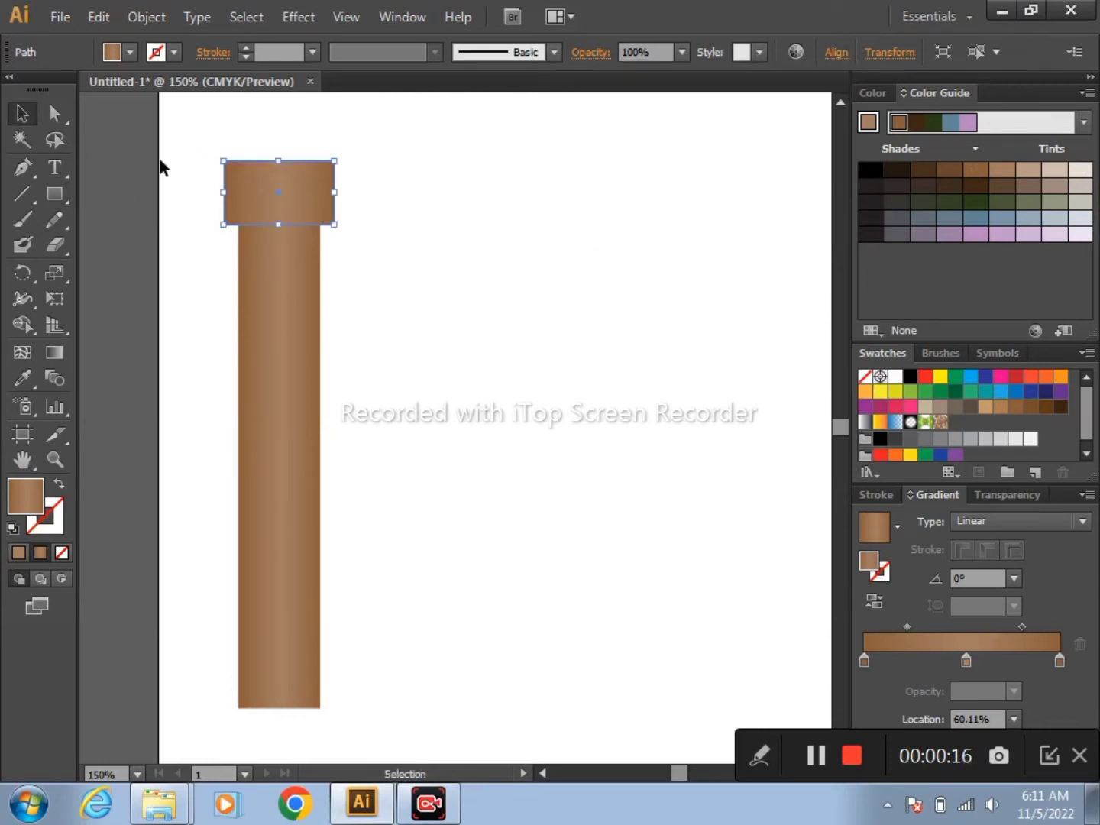
drag(207, 169, 442, 604)
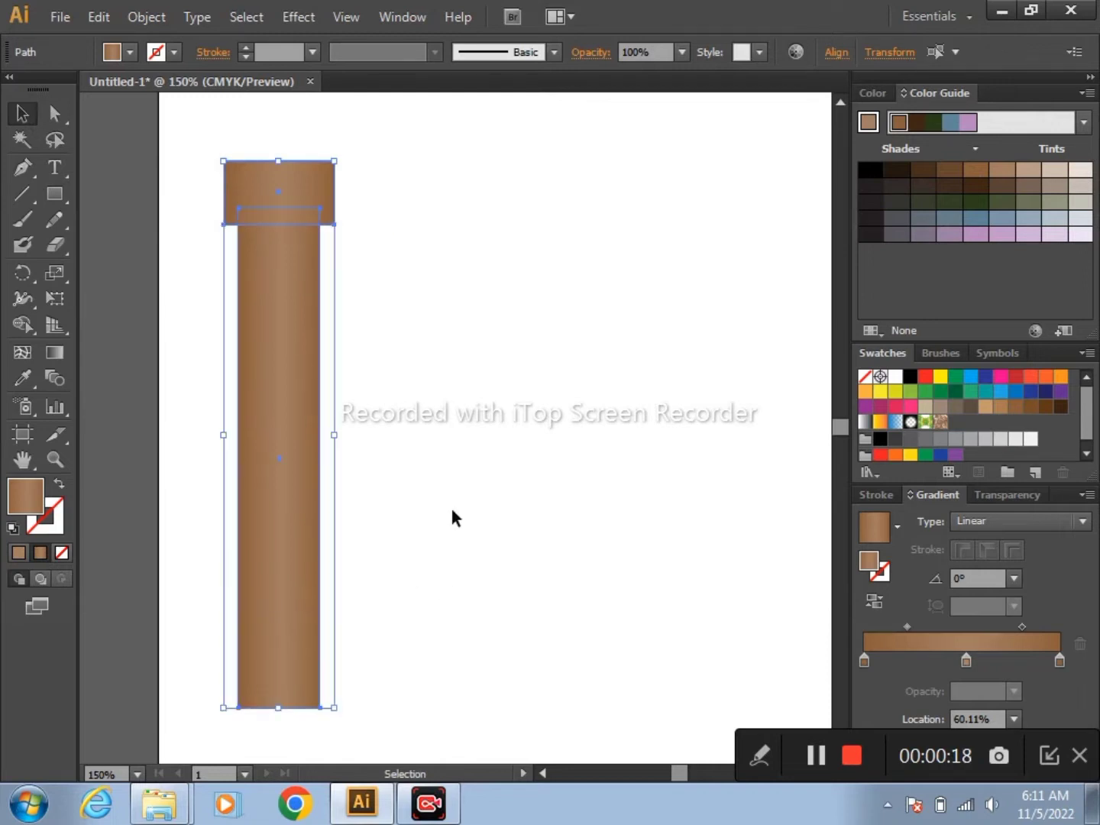
click(834, 52)
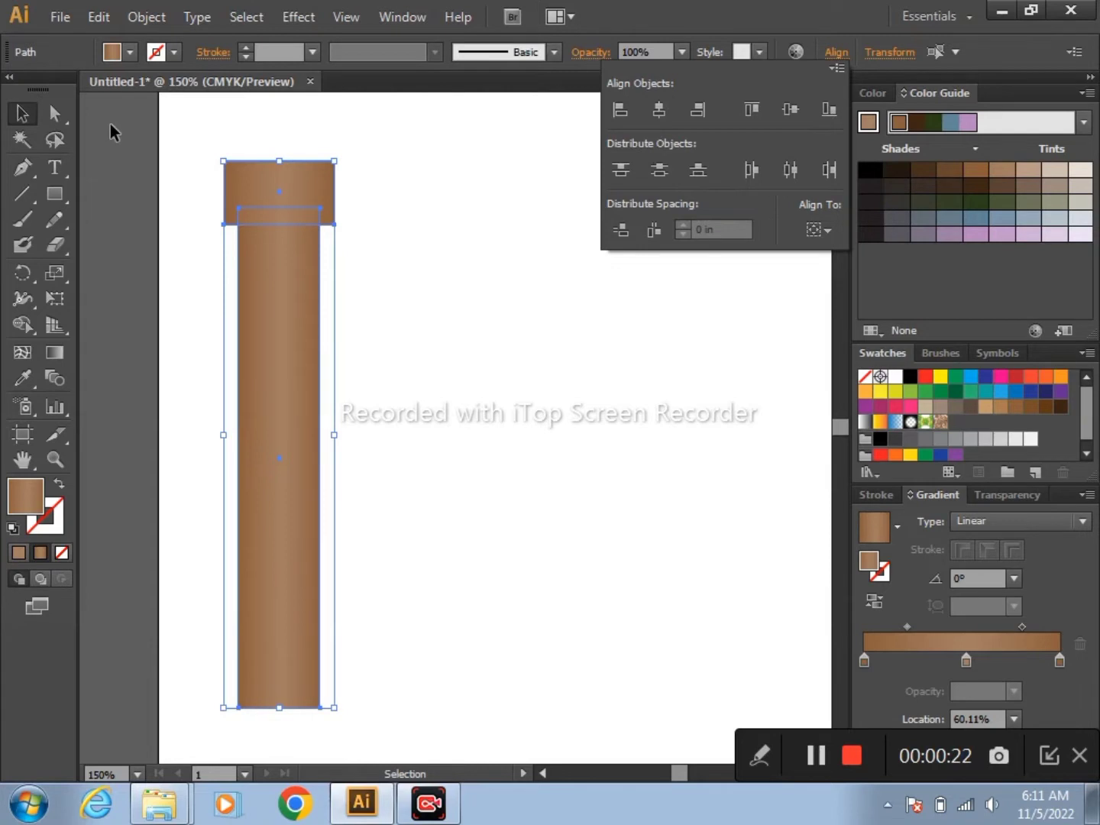
click(129, 148)
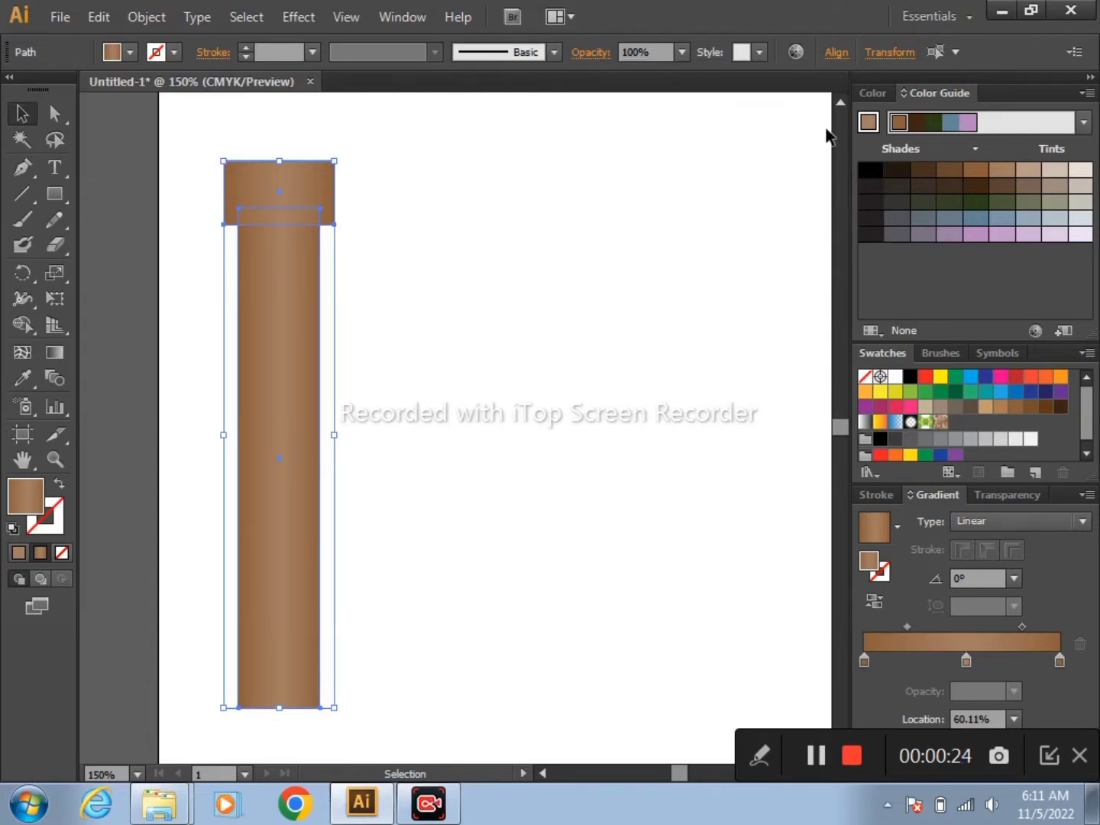
click(840, 103)
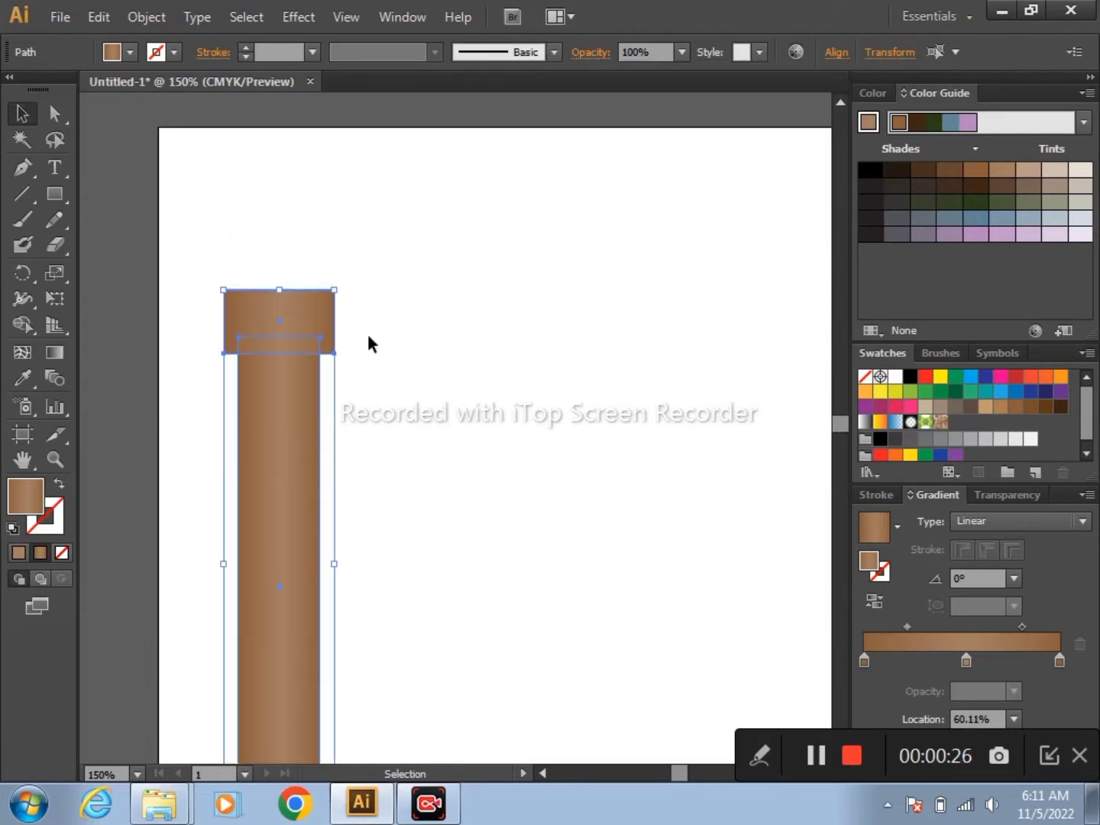
- Alt-drag two copies of the cap upward, widening each copy to form stepped tiers
click(420, 328)
click(308, 321)
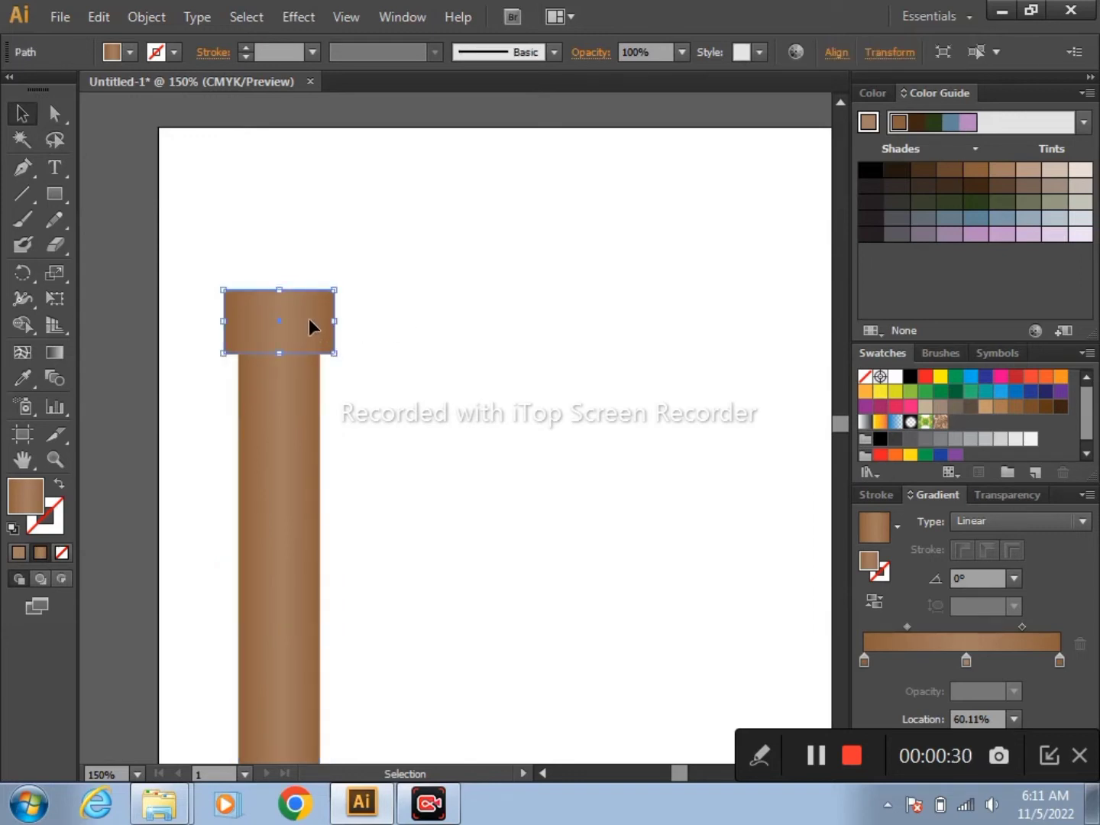
shift+click(307, 318)
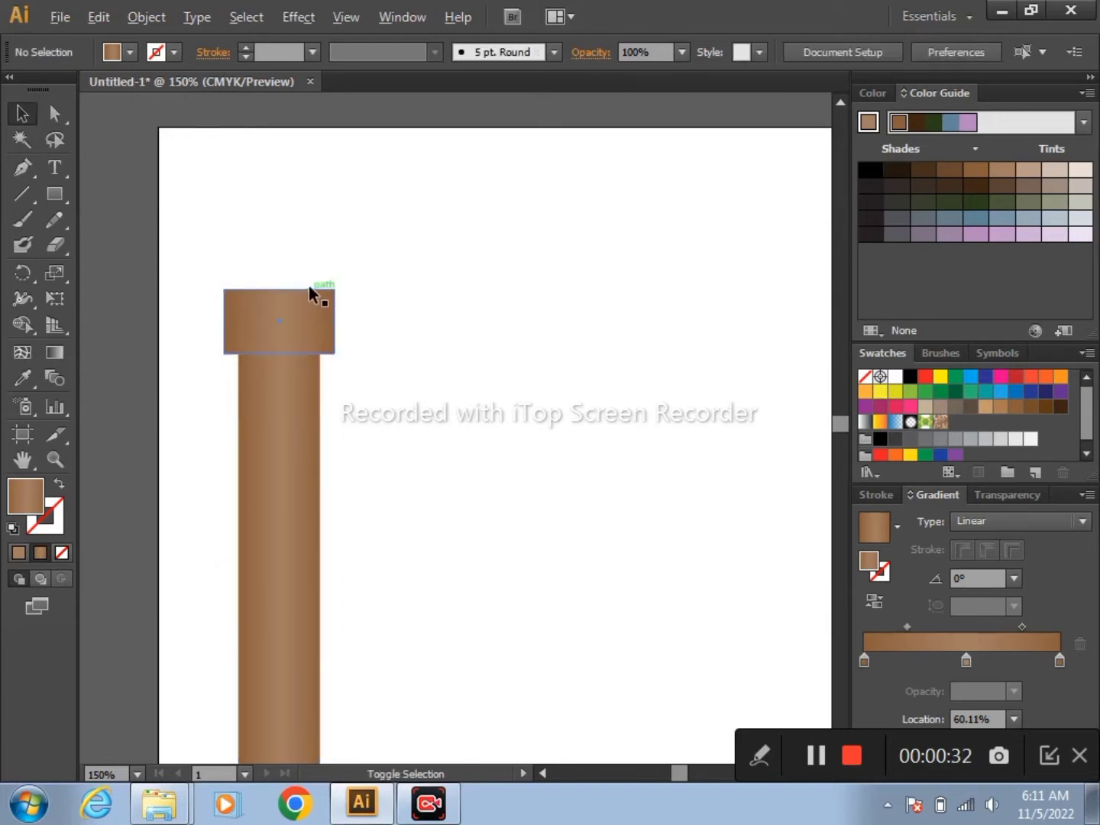
click(305, 325)
mouse_move(309, 318)
mouse_down()
mouse_move(307, 268)
mouse_move(347, 258)
mouse_up()
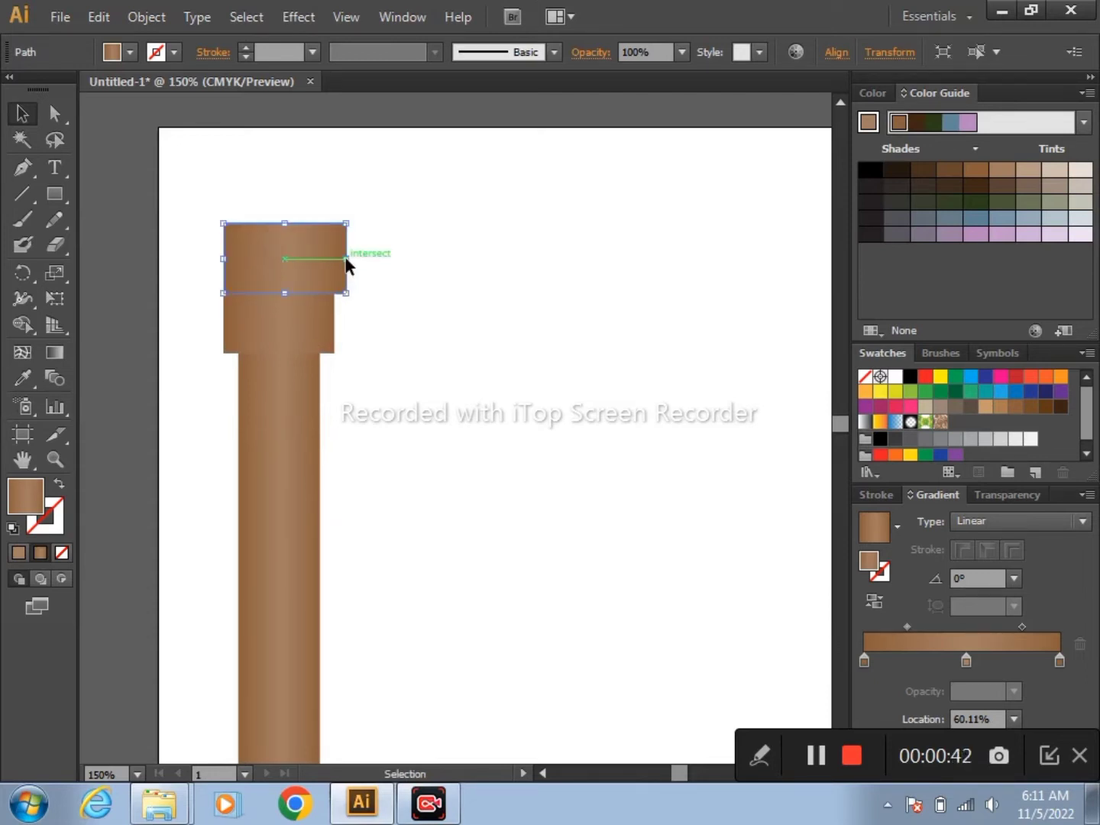
key(ctrl+z)
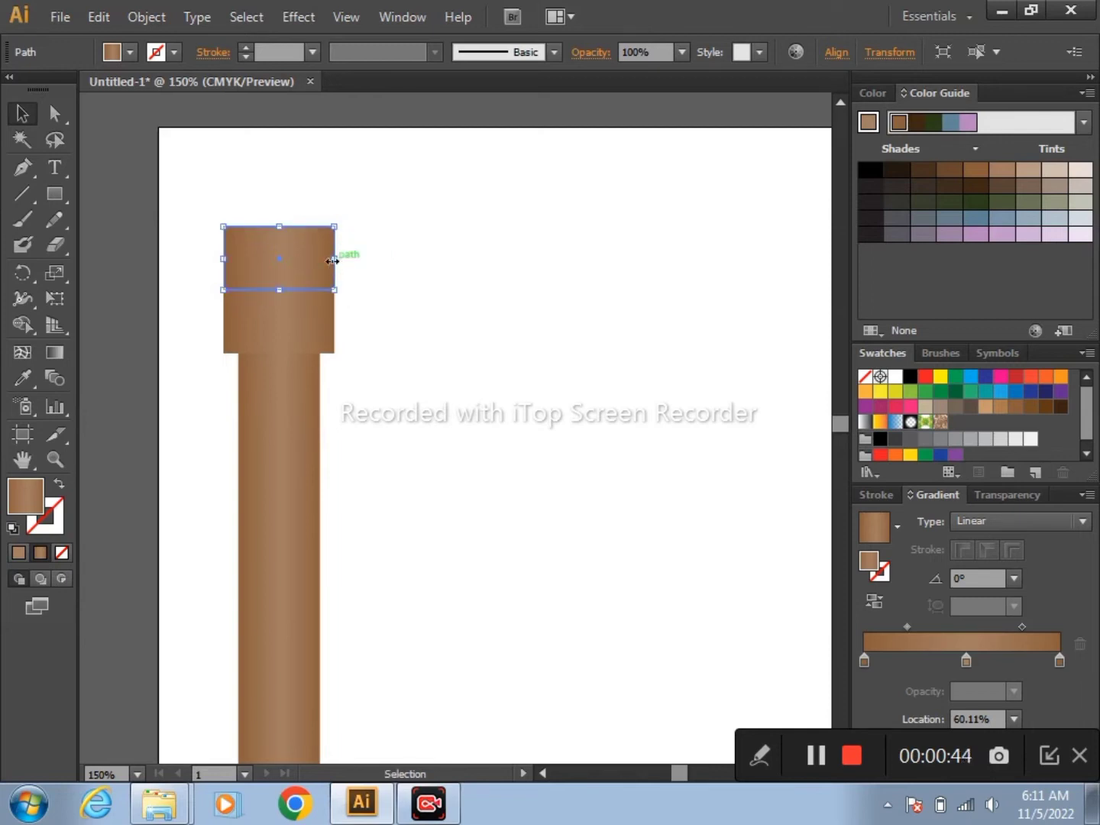
drag(331, 290, 346, 294)
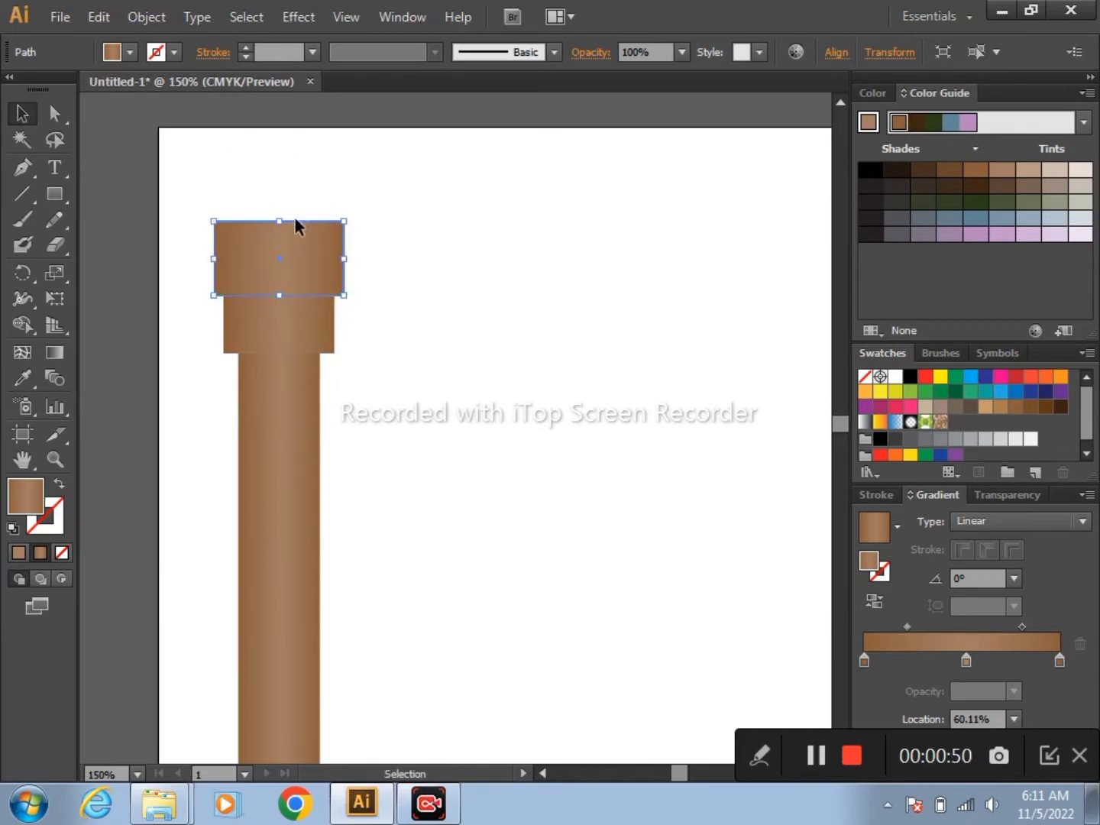
mouse_move(302, 271)
mouse_down()
mouse_move(287, 198)
mouse_move(292, 210)
mouse_move(360, 229)
mouse_up()
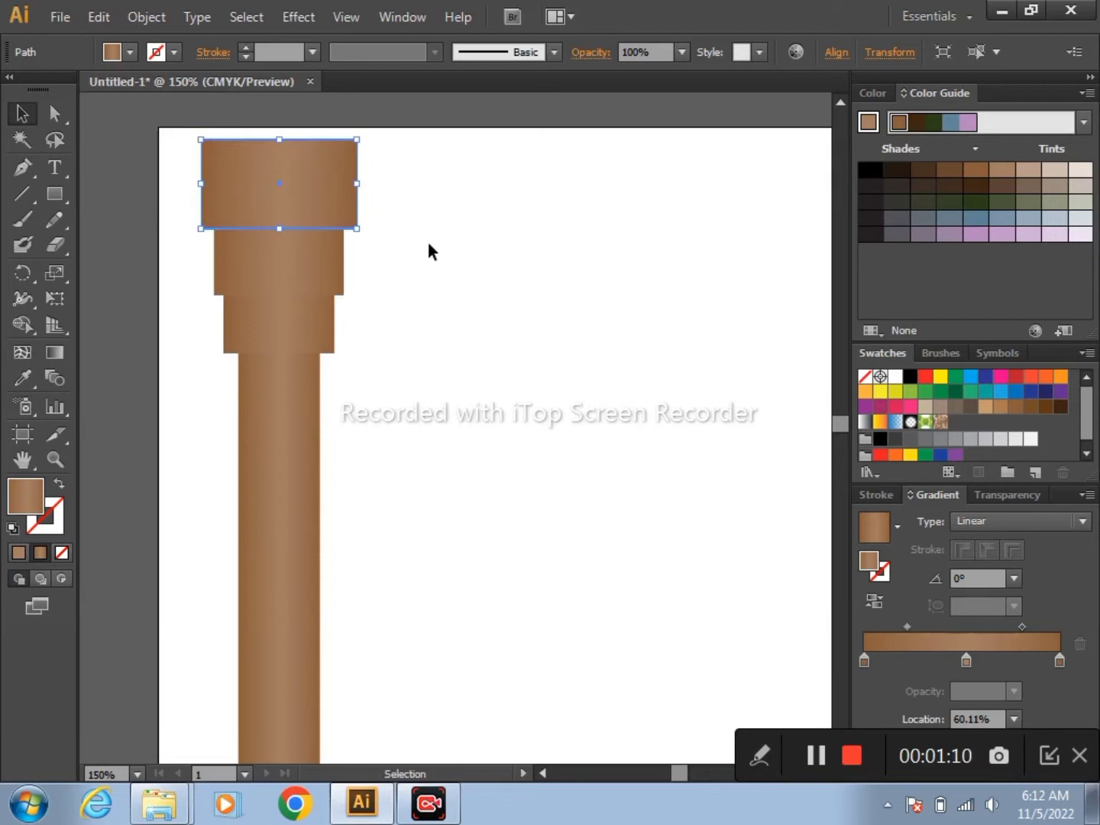
- Shorten the capital's top block by dragging its top edge down onto the tiers
key(Down)
key(Down)
key(Down)
key(Down)
key(Down)
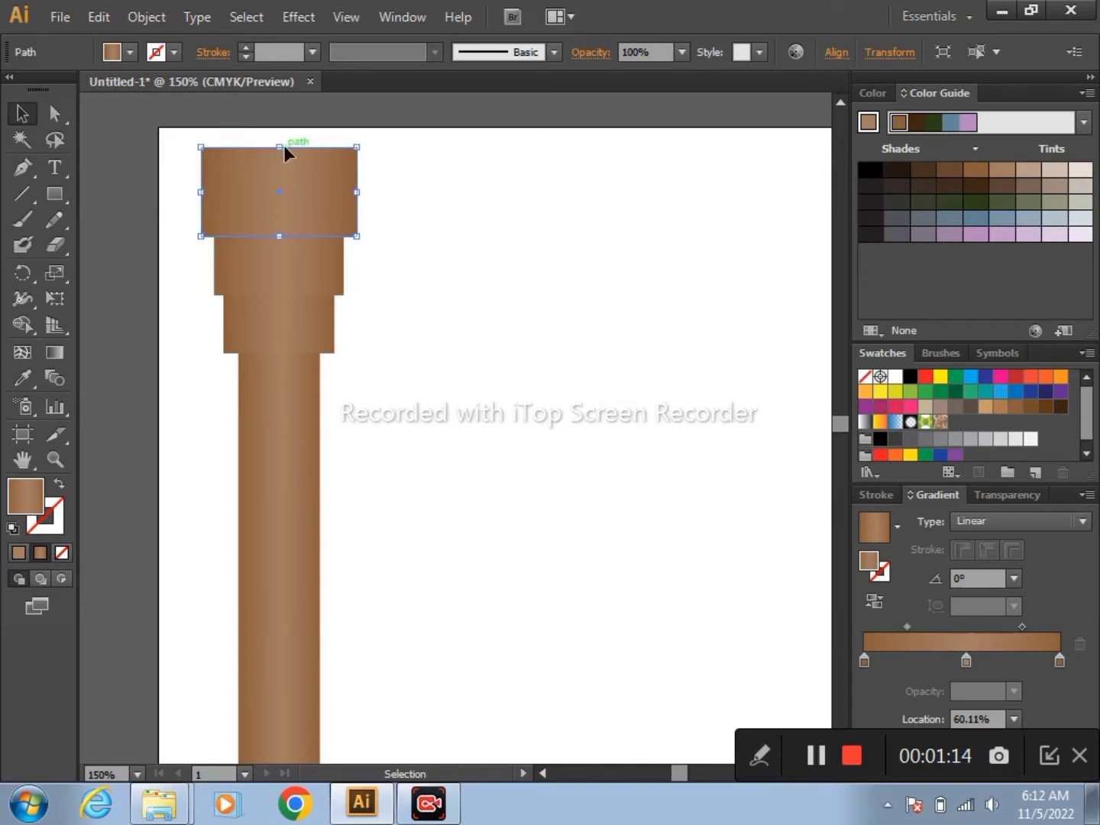
drag(280, 148, 279, 159)
click(391, 205)
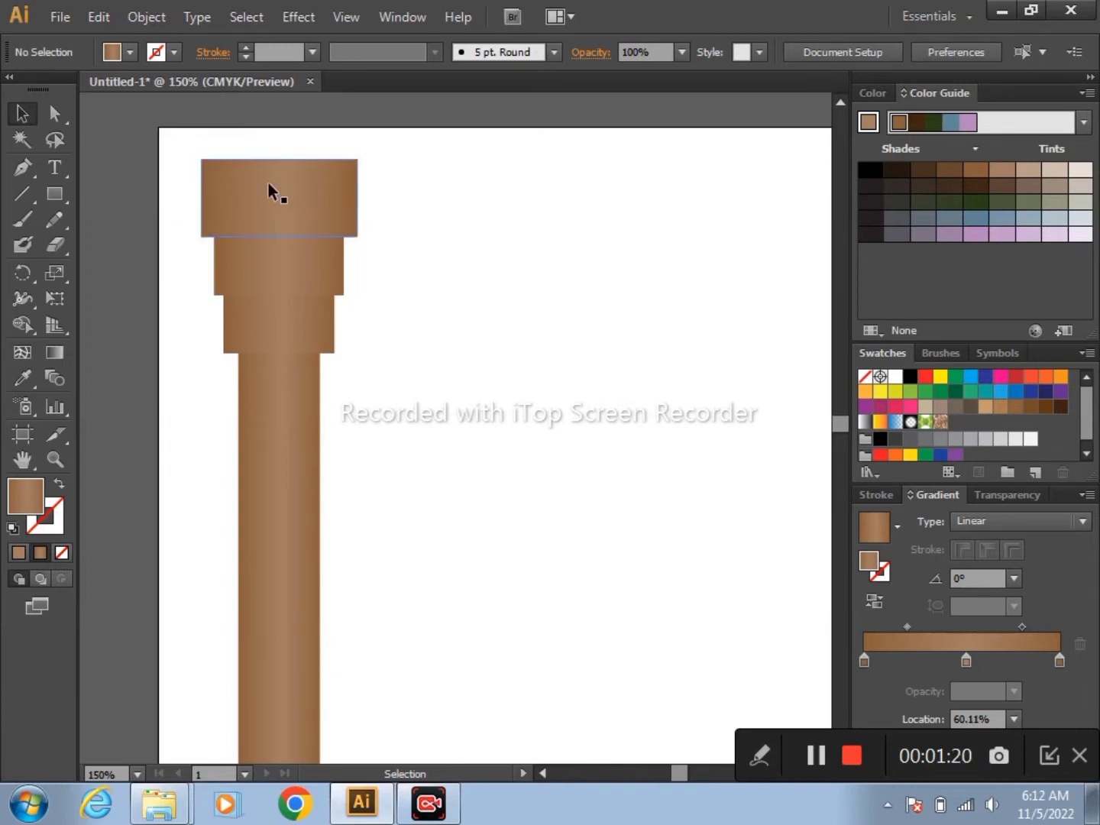
drag(161, 150, 388, 363)
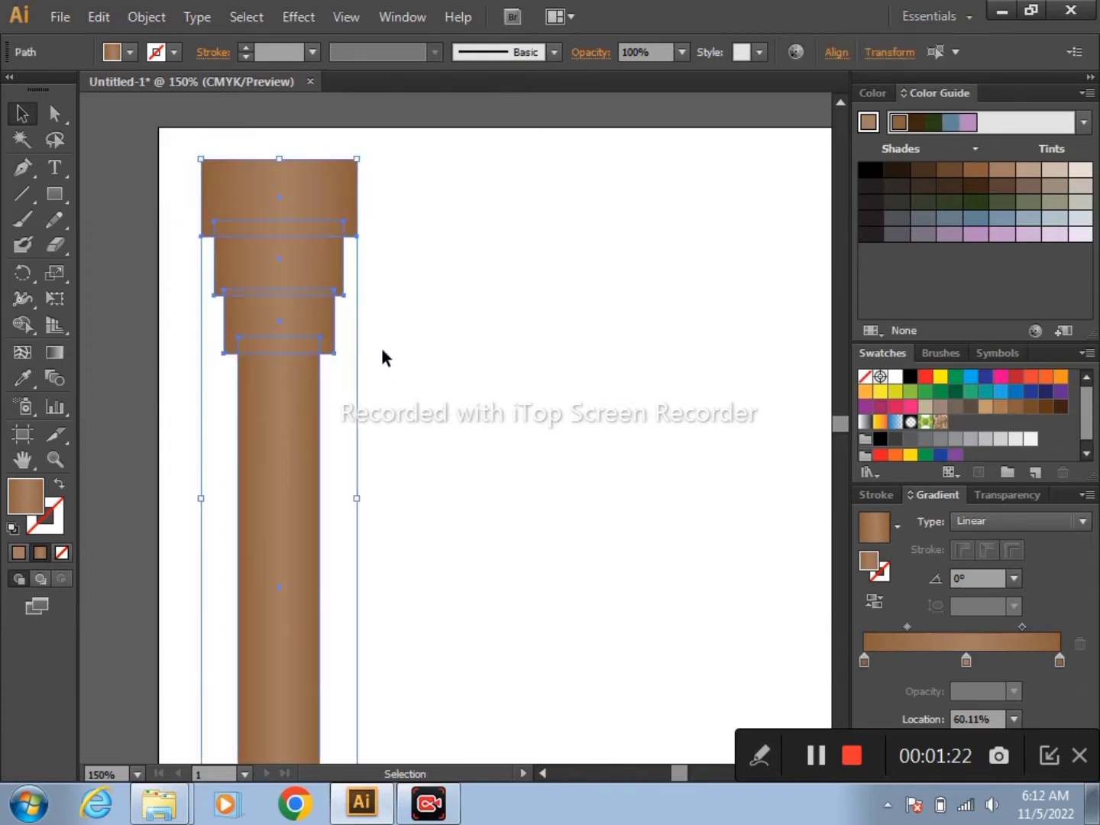
click(401, 234)
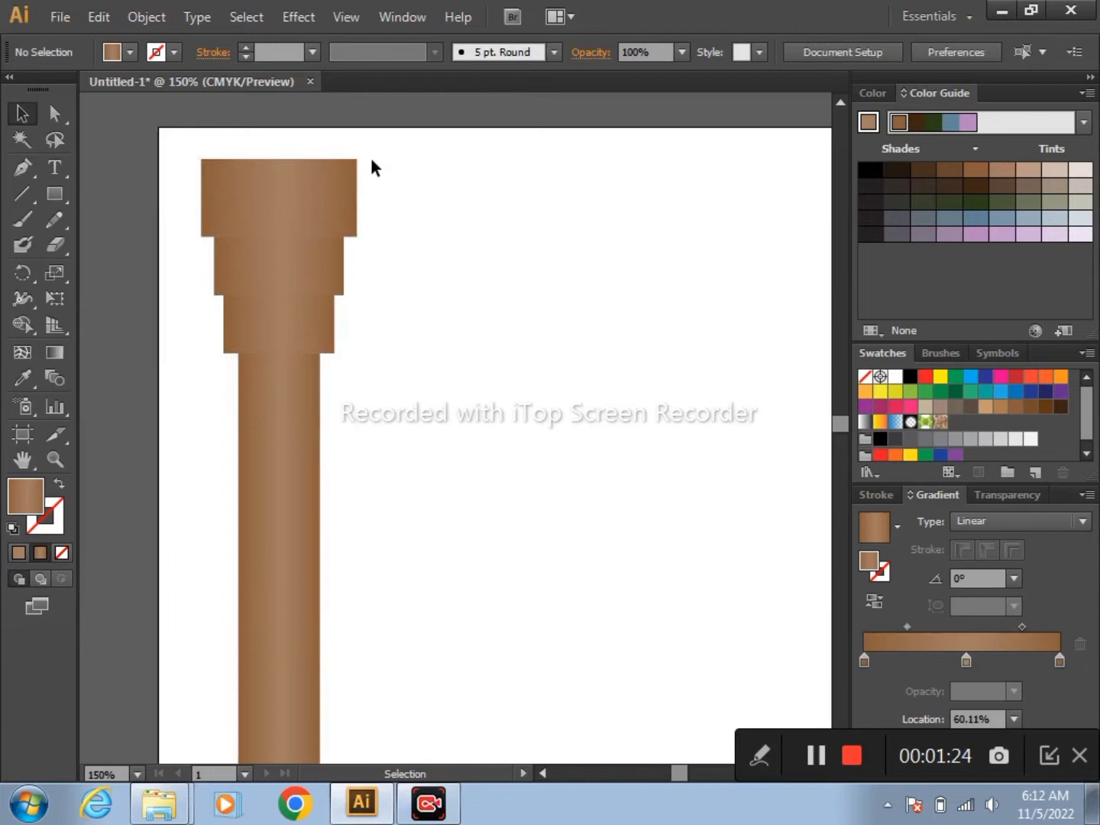
shift+click(342, 203)
shift+click(333, 257)
shift+click(316, 317)
drag(278, 158, 278, 190)
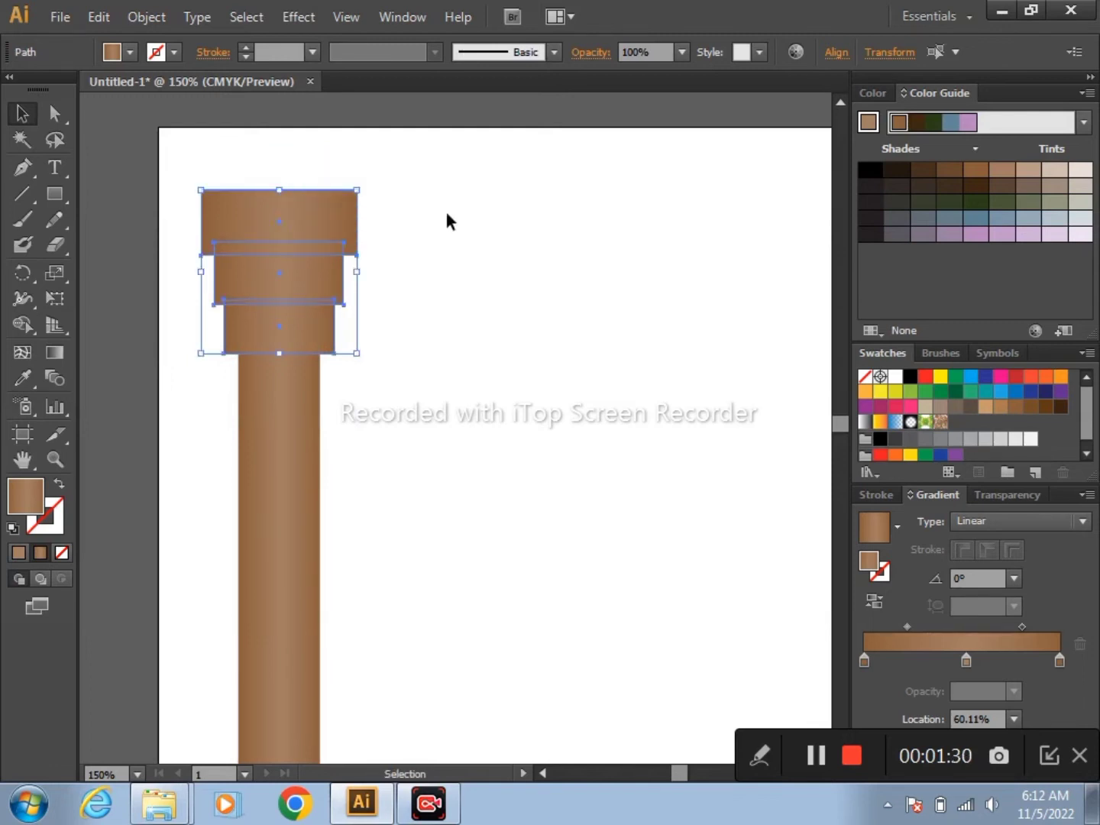
click(444, 209)
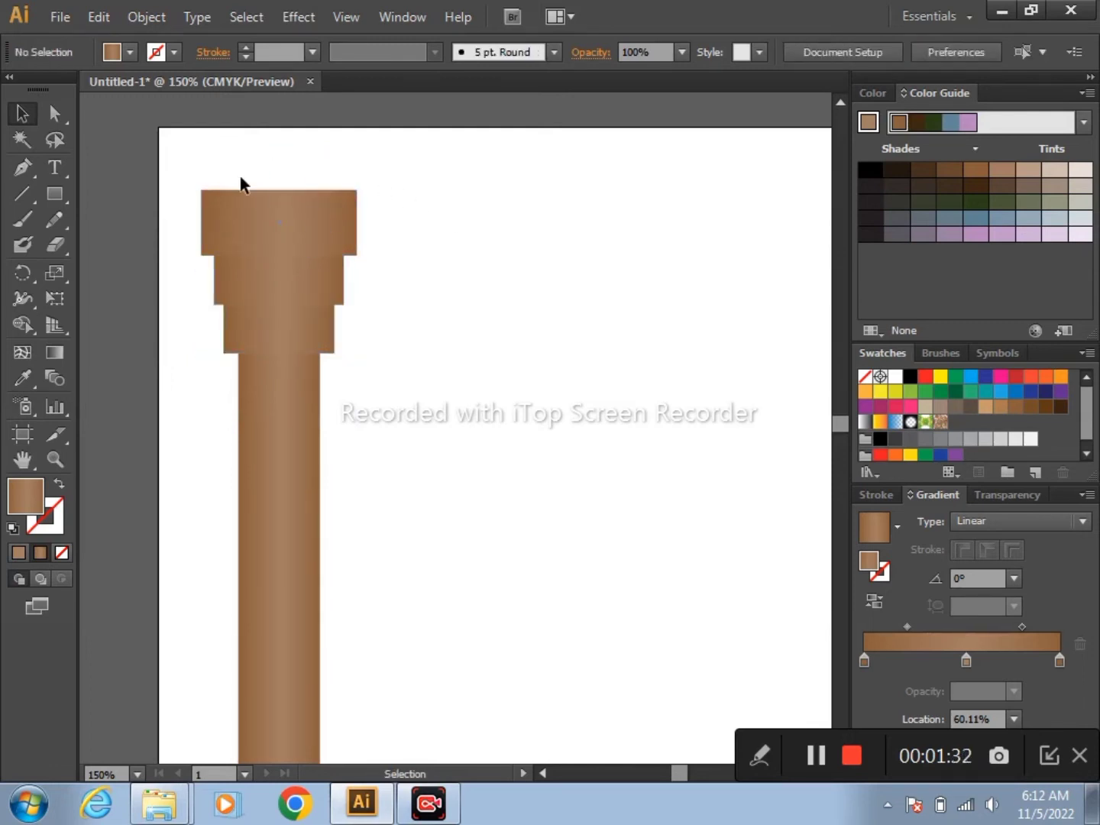
- Select all the column pieces and centre them with Align
drag(182, 172, 373, 472)
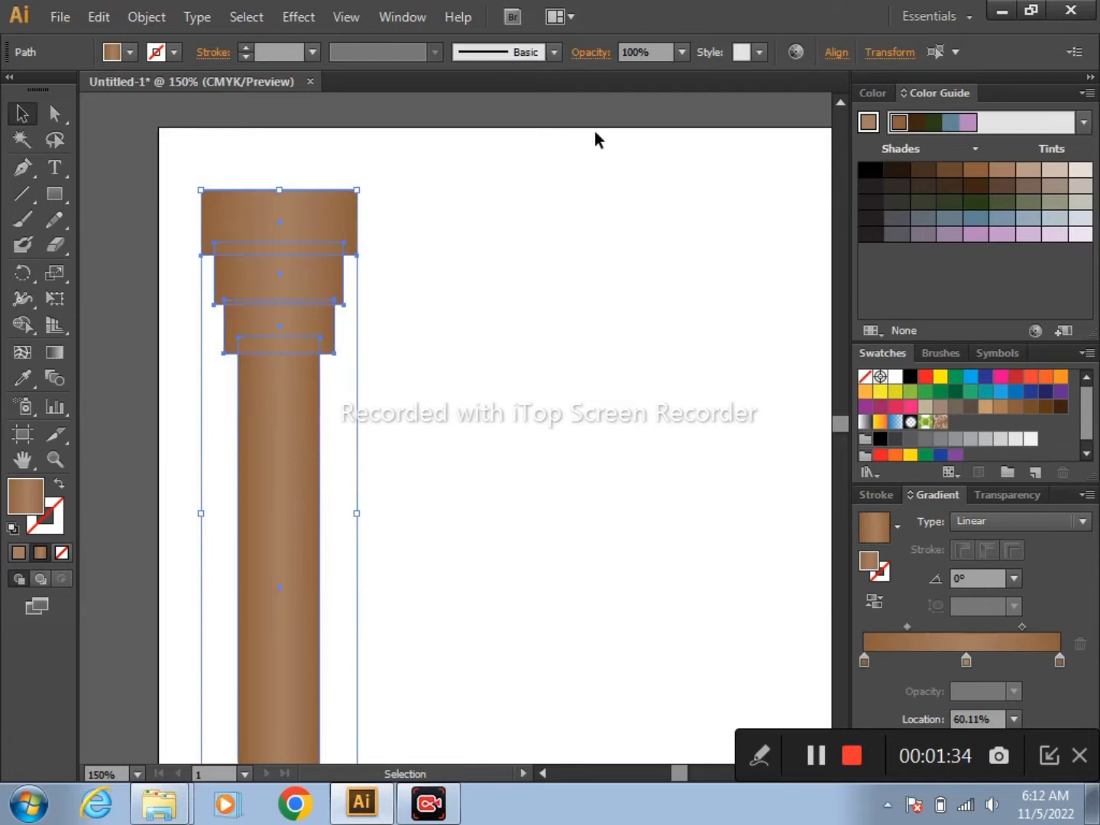
click(838, 52)
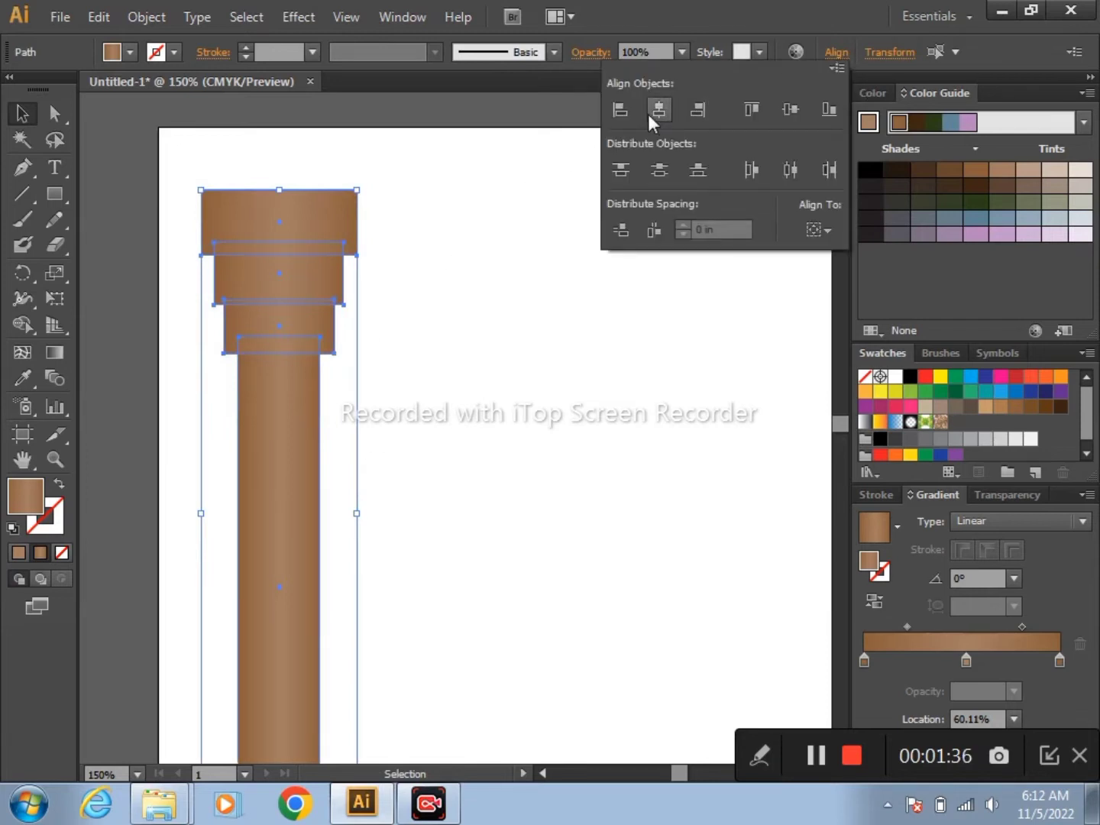
click(486, 261)
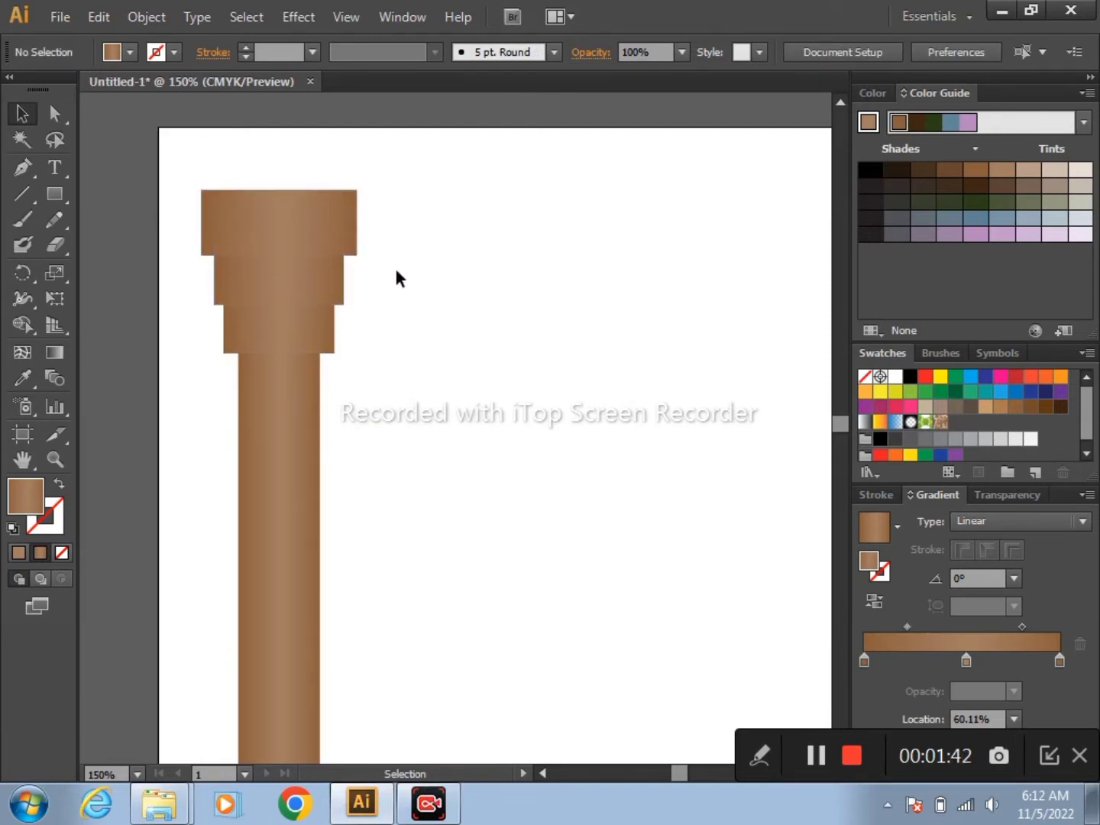
- Zoom to 300% and draw a thin band rectangle along the second tier's top edge
scroll(348, 262, up, 1)
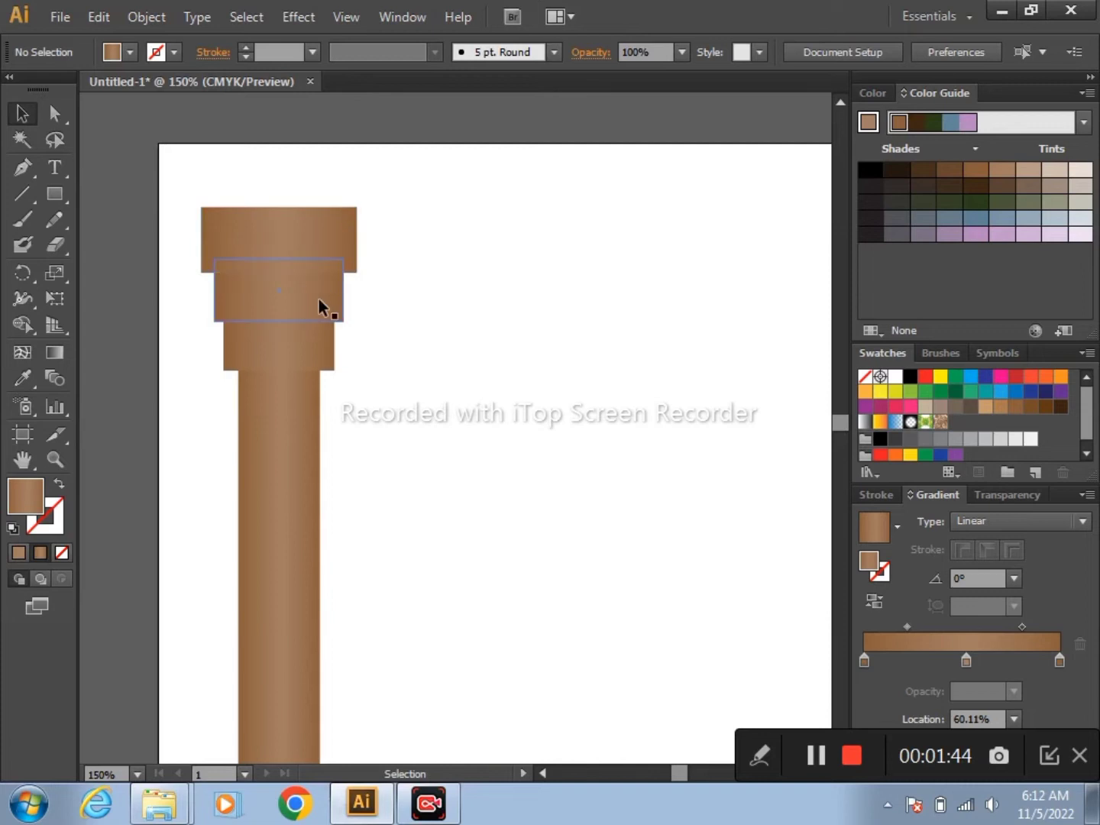
scroll(293, 296, up, 1)
scroll(292, 297, up, 1)
key(alt)
click(49, 201)
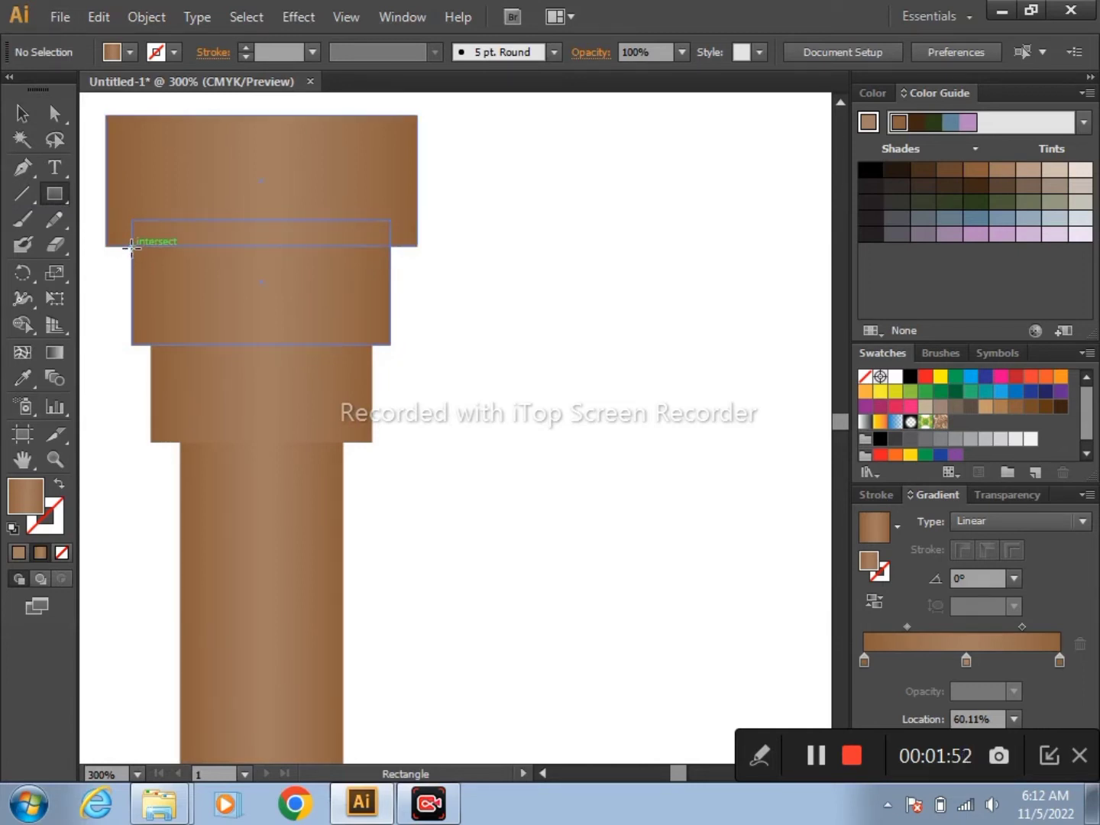
drag(131, 246, 150, 263)
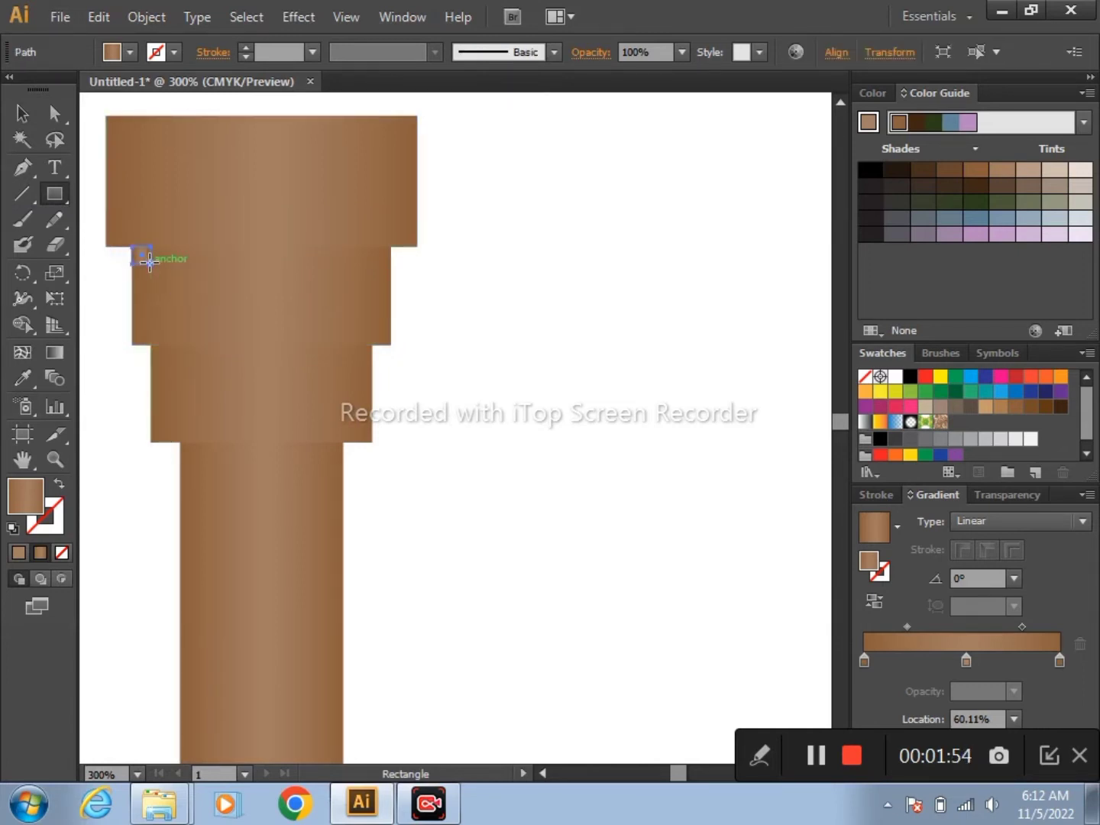
key(ctrl+z)
drag(131, 246, 383, 266)
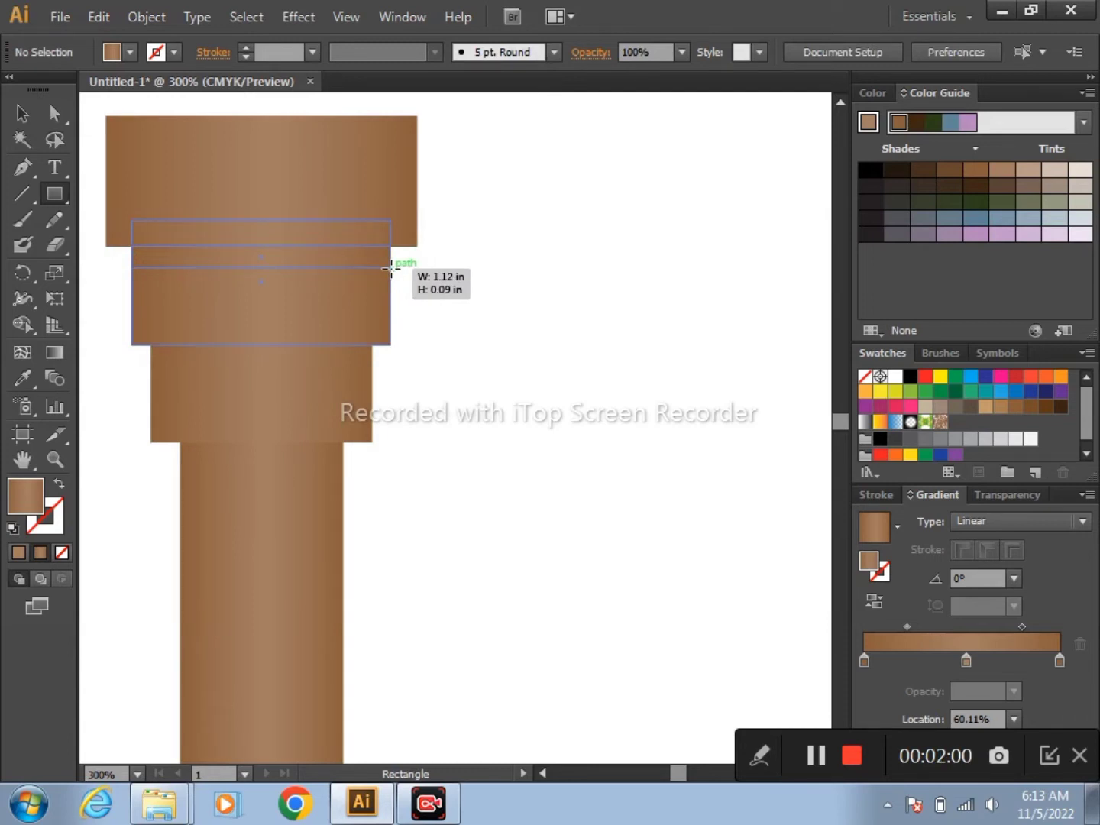
drag(389, 267, 391, 268)
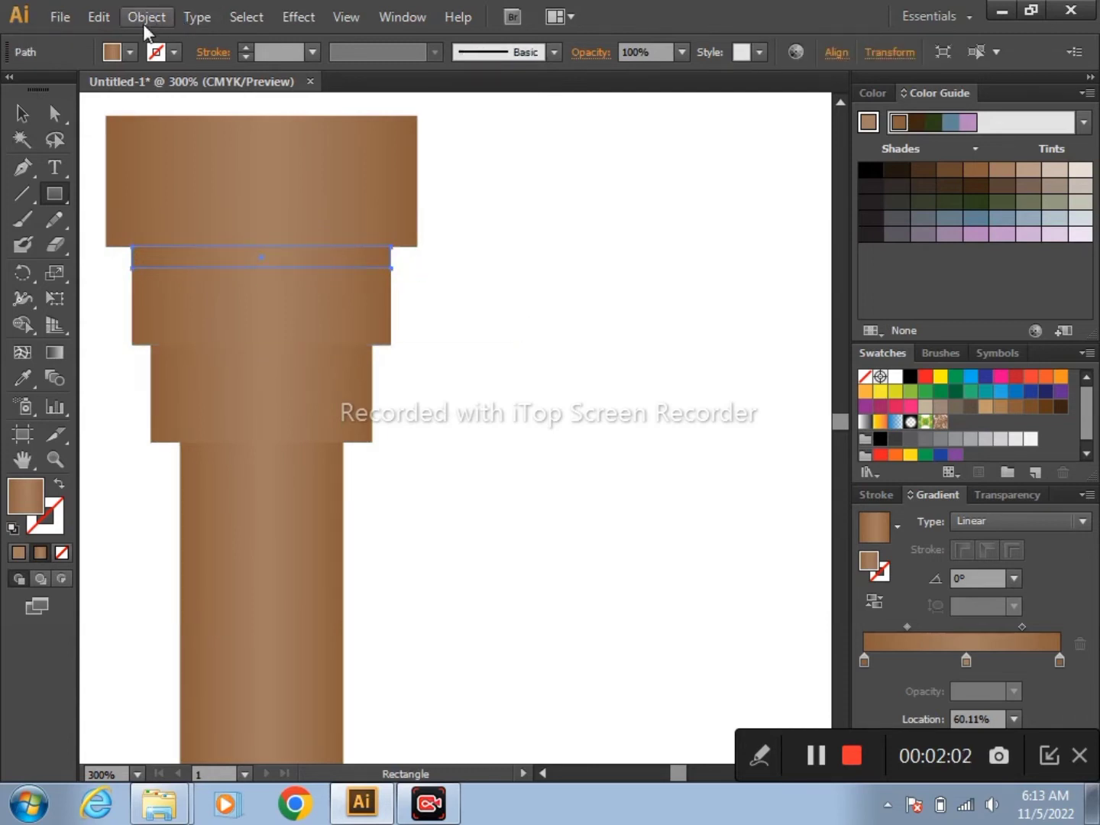
- Dismiss the Rectangle size dialog and float the Transparency panel over the canvas
click(145, 23)
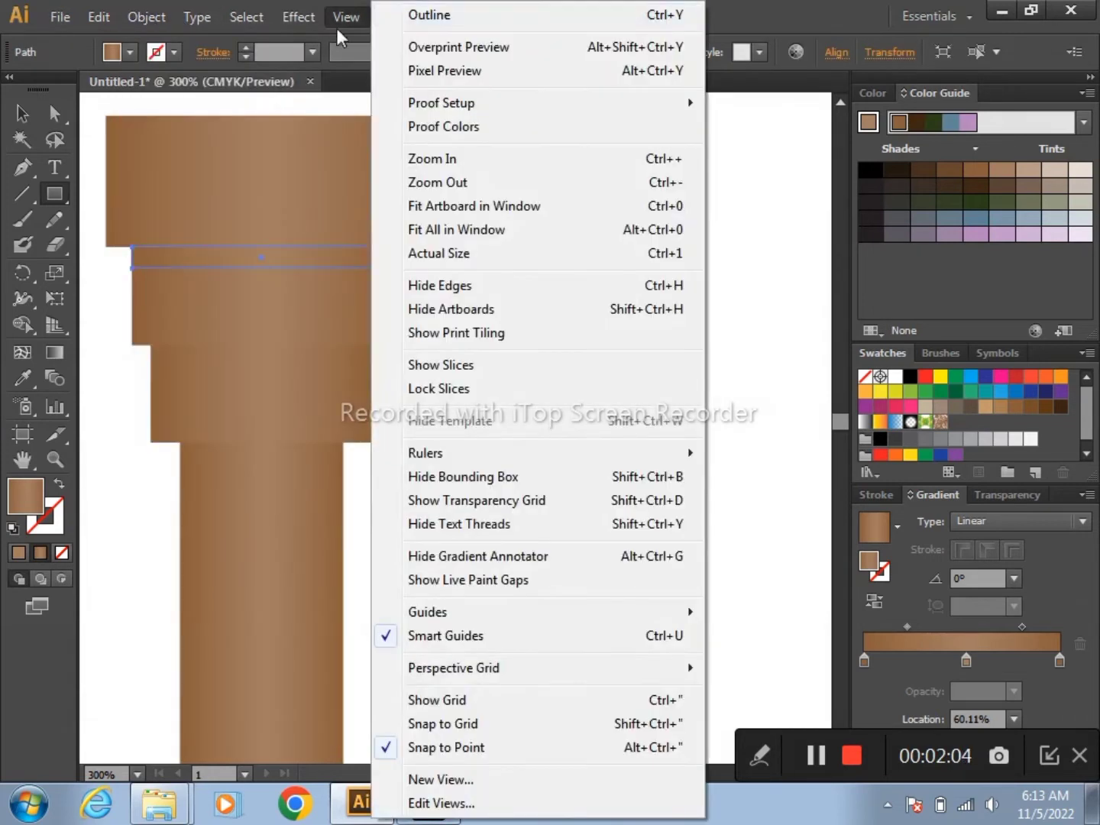
click(747, 156)
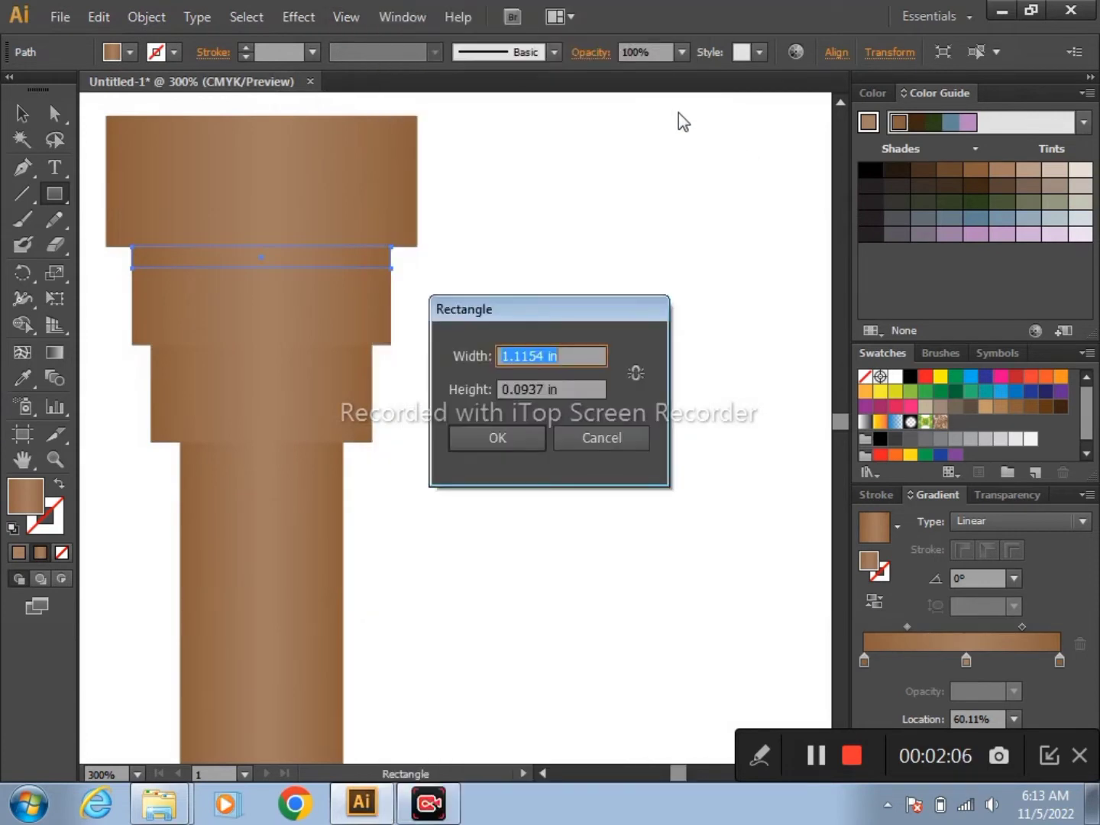
click(629, 433)
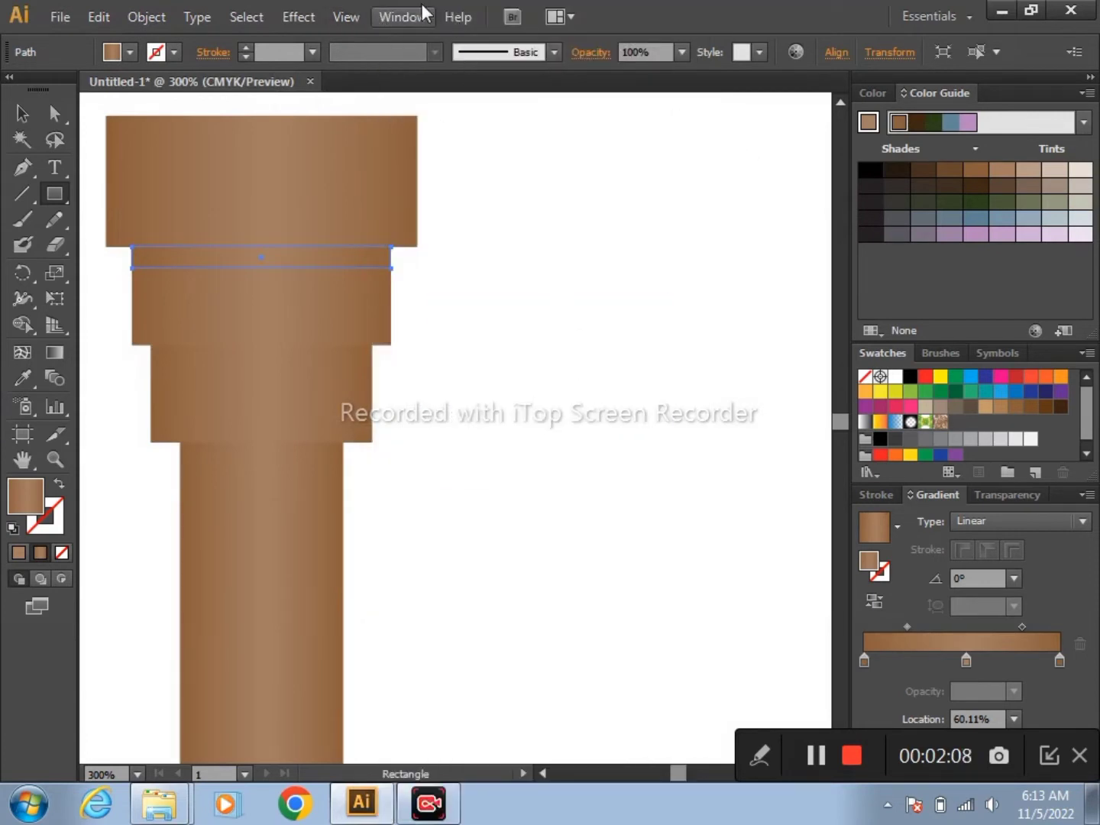
click(411, 6)
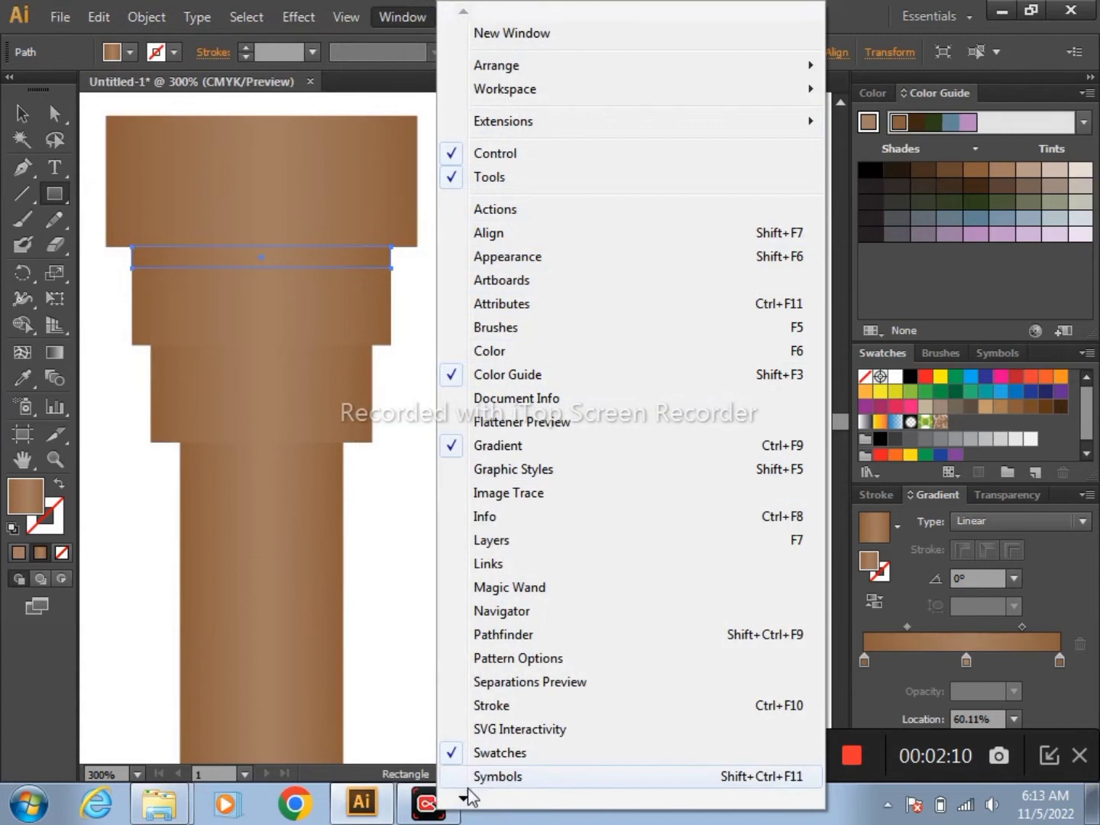
mouse_move(463, 797)
click(525, 648)
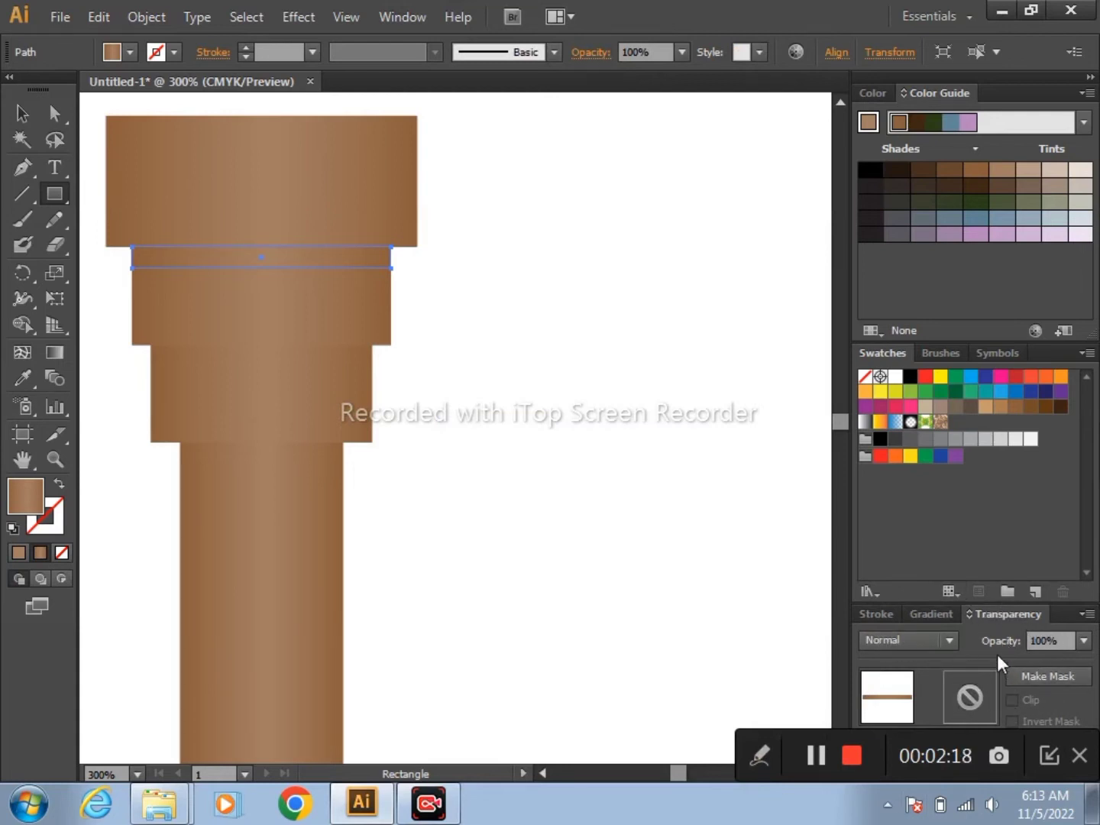
drag(1039, 609, 637, 299)
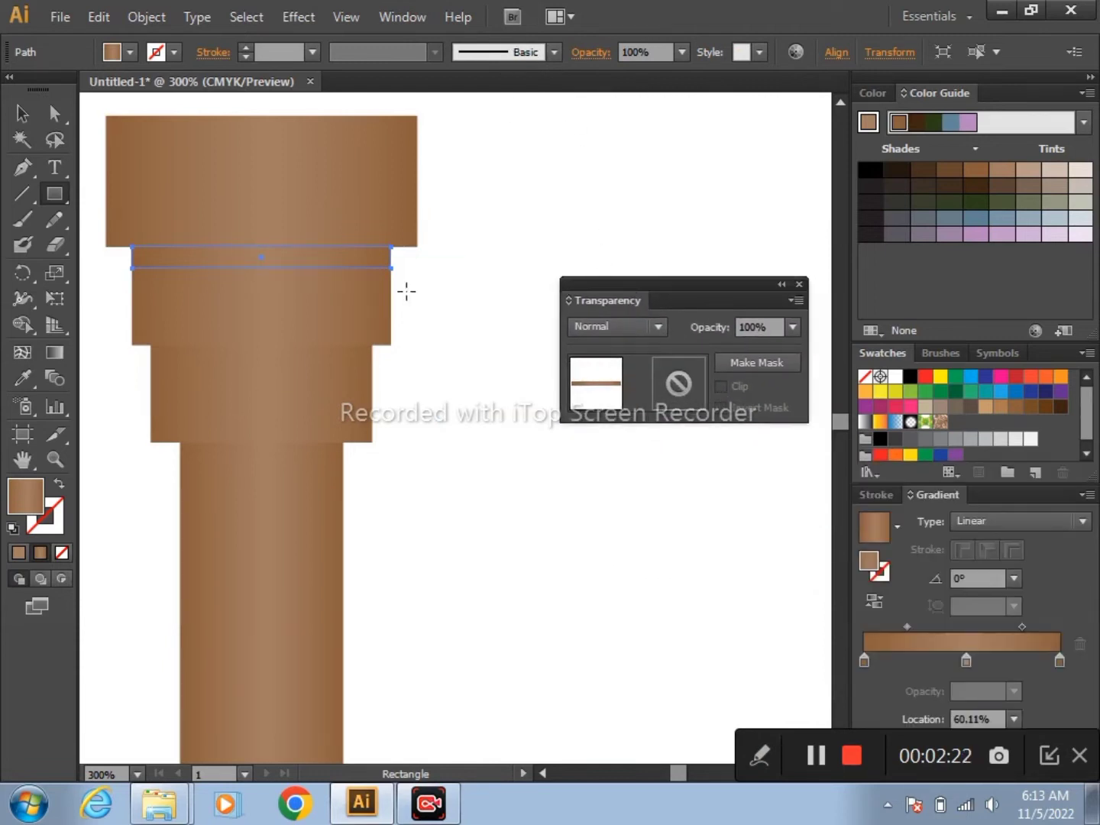
- Set the thin band's blend mode to Multiply with 30% opacity
click(659, 327)
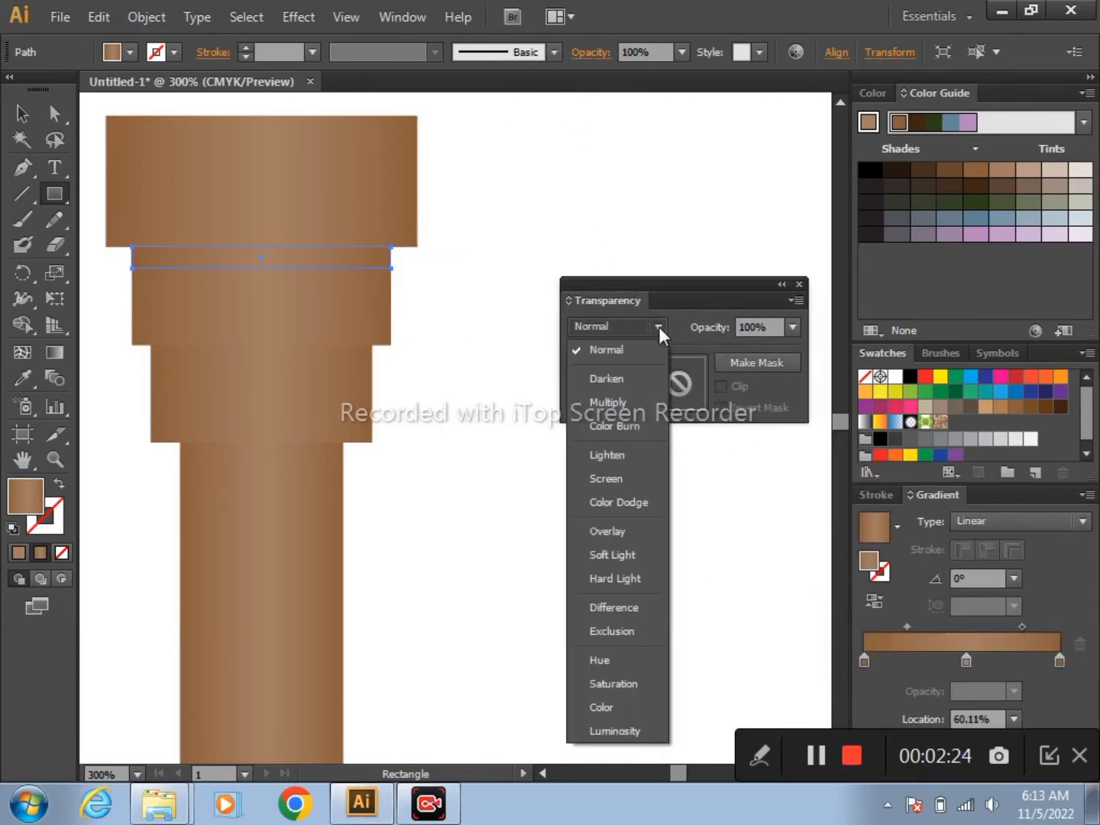
click(618, 402)
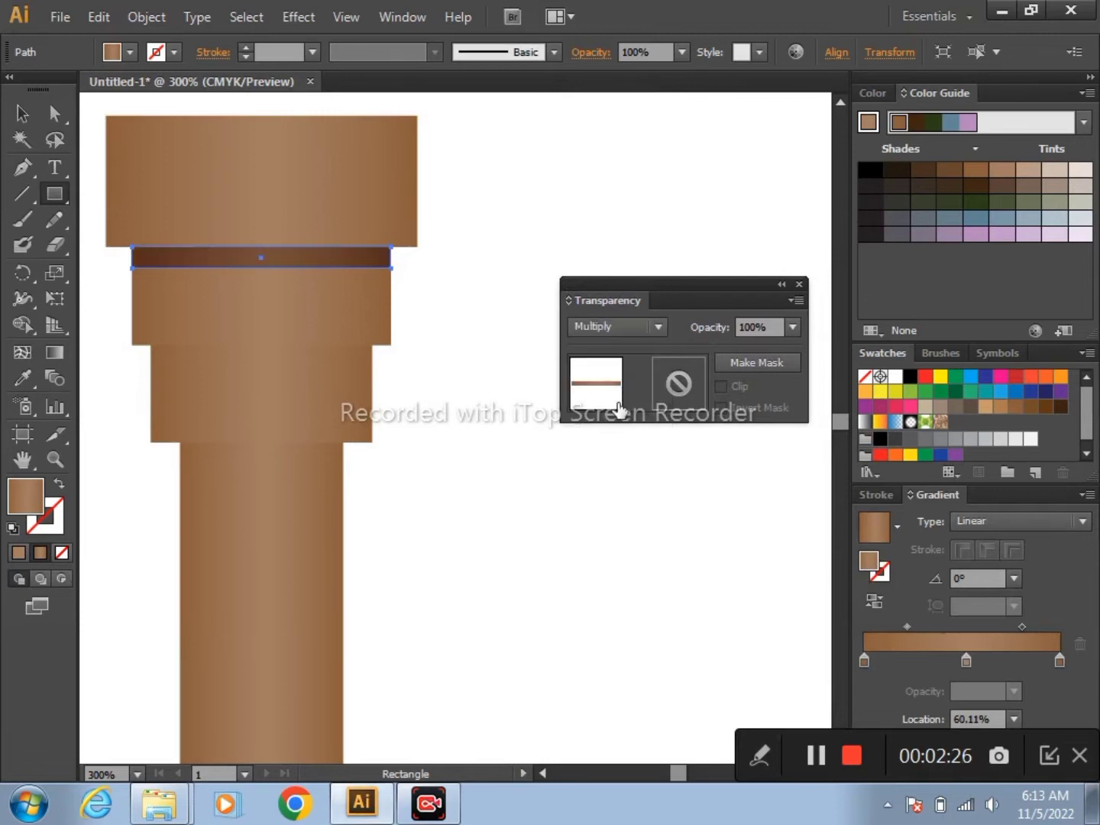
click(793, 327)
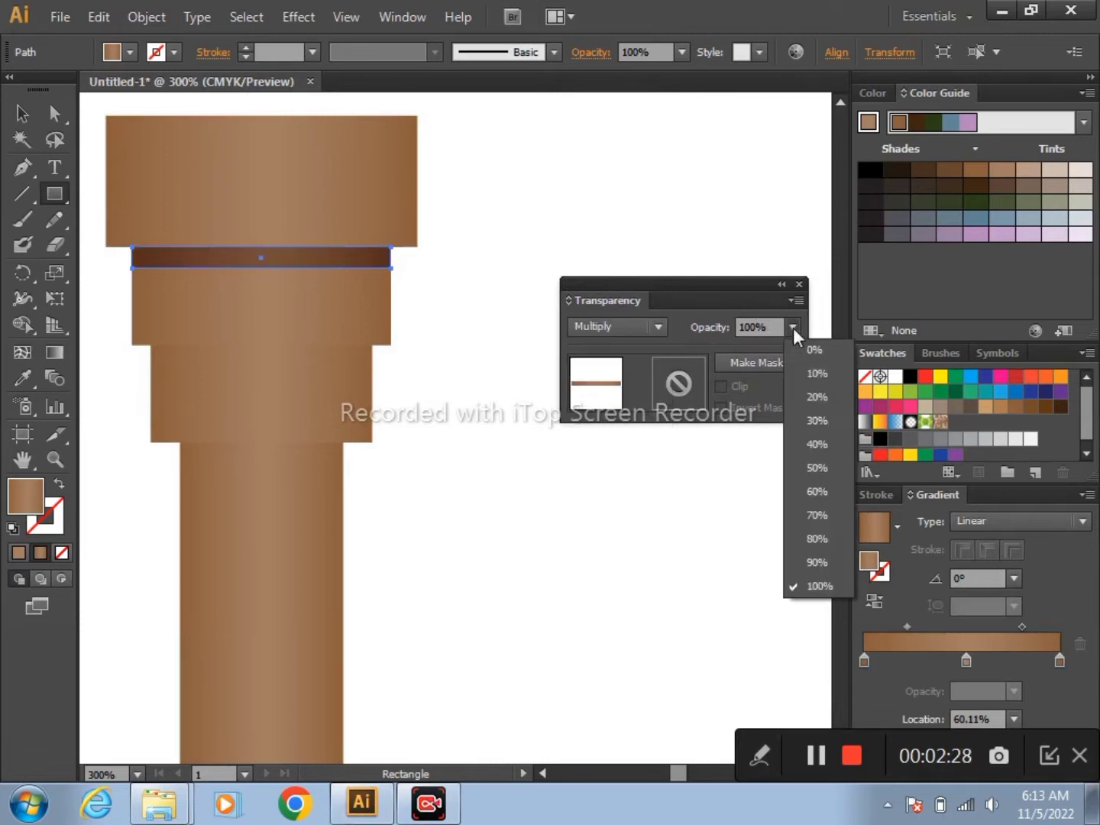
click(797, 423)
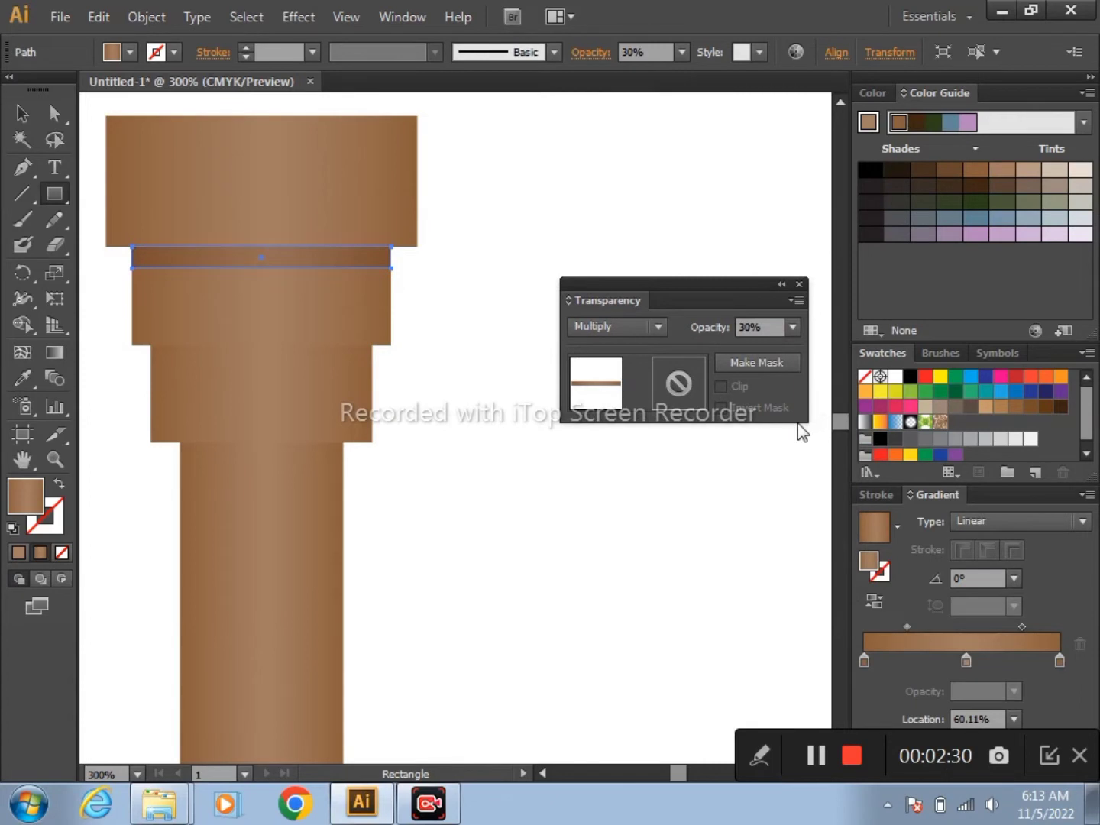
click(791, 321)
click(794, 332)
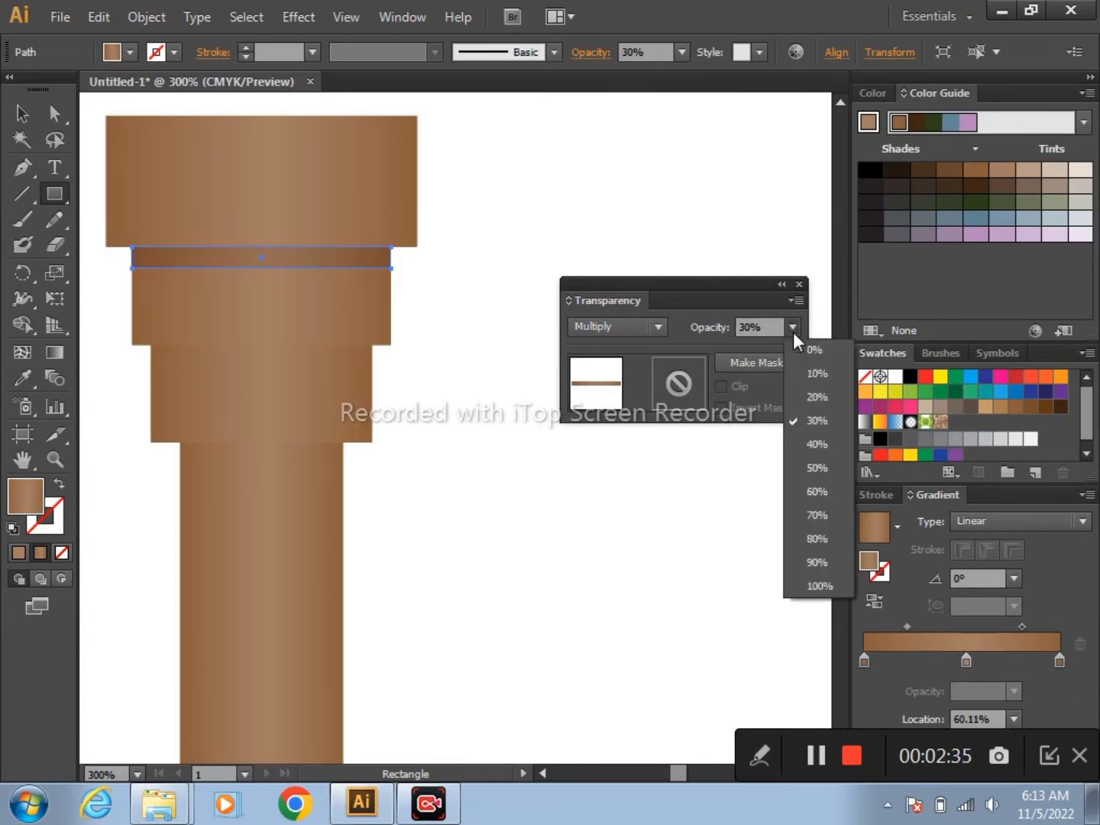
click(813, 441)
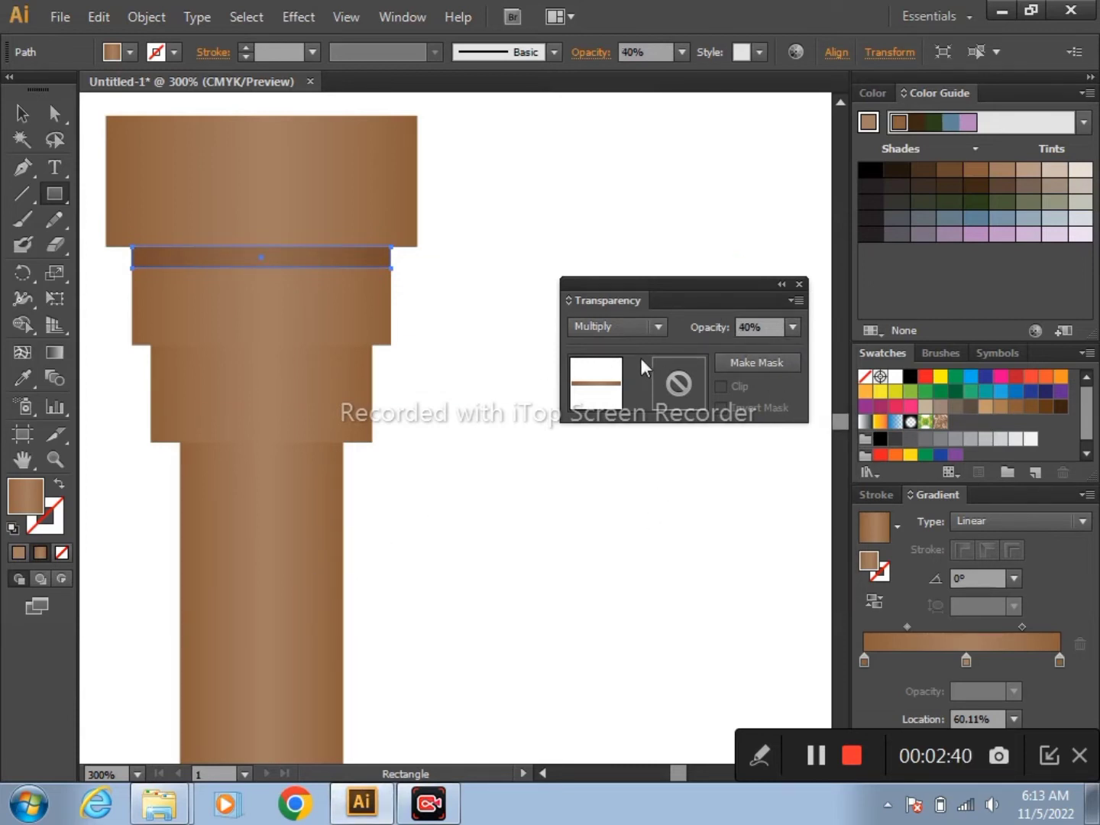
click(793, 327)
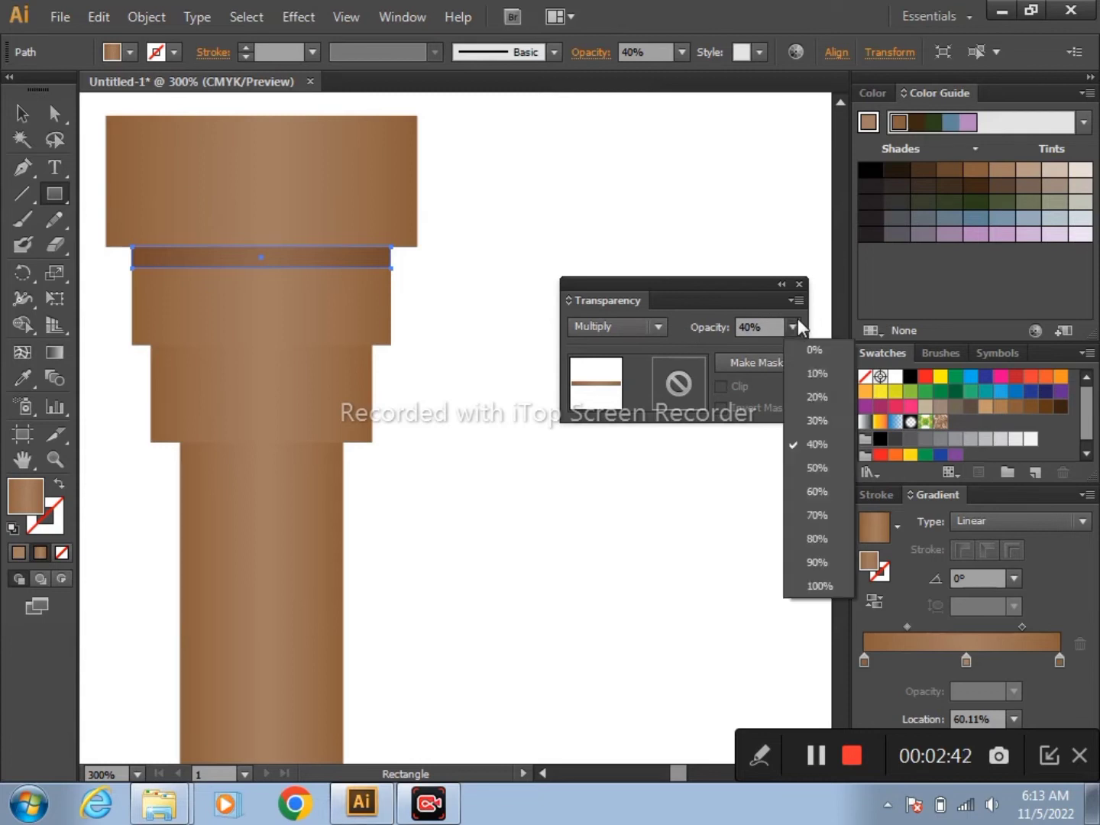
click(817, 428)
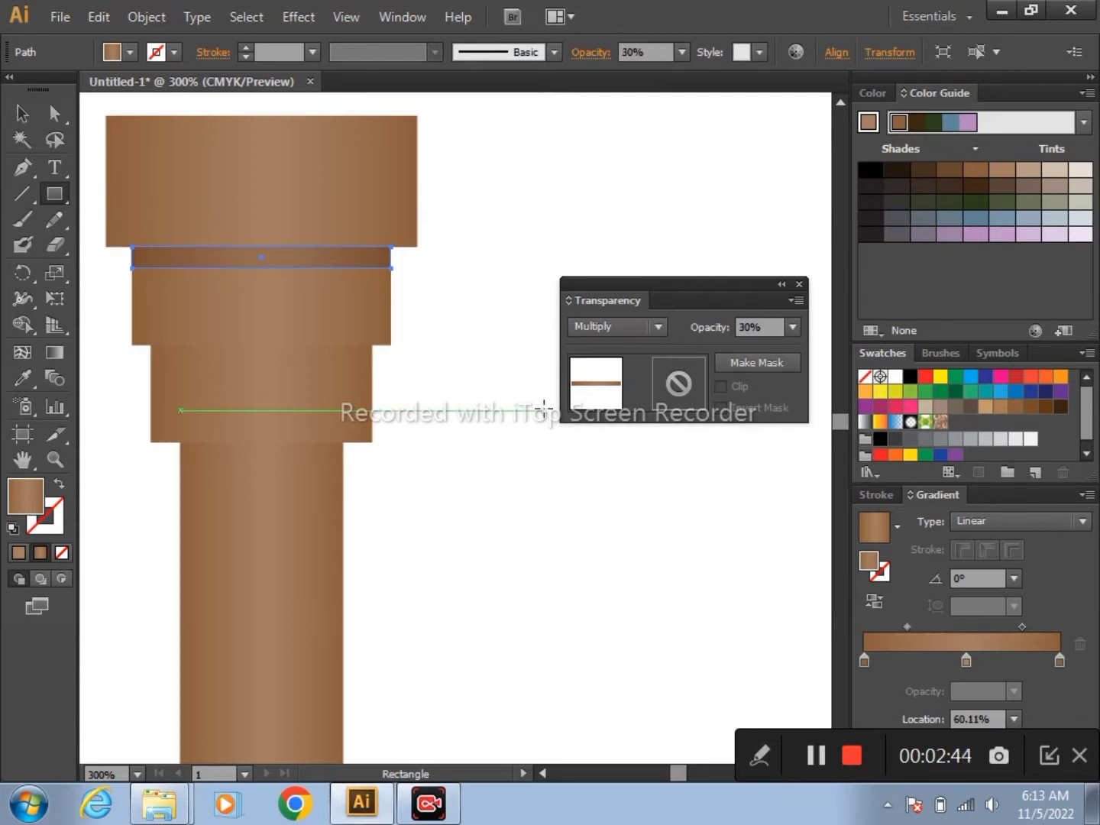
click(23, 114)
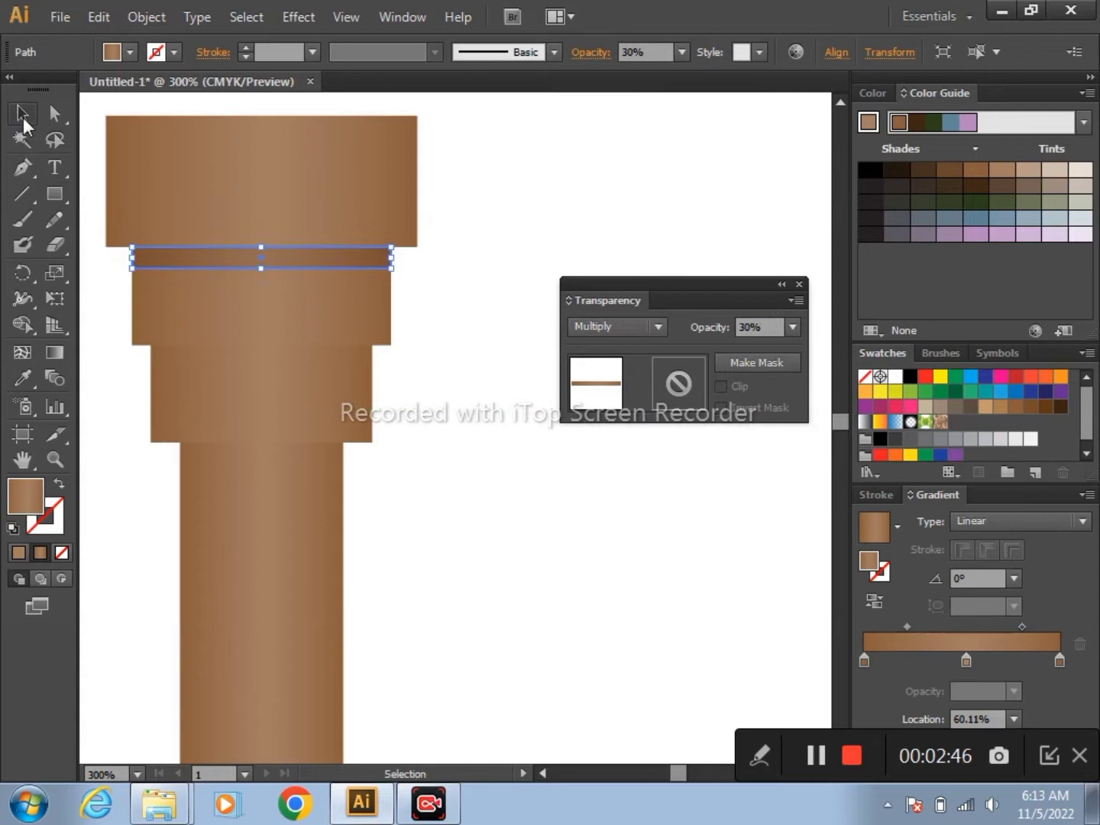
- Alt-drag a copy of the thin shadow band down to the third tier's top edge
click(409, 305)
click(368, 258)
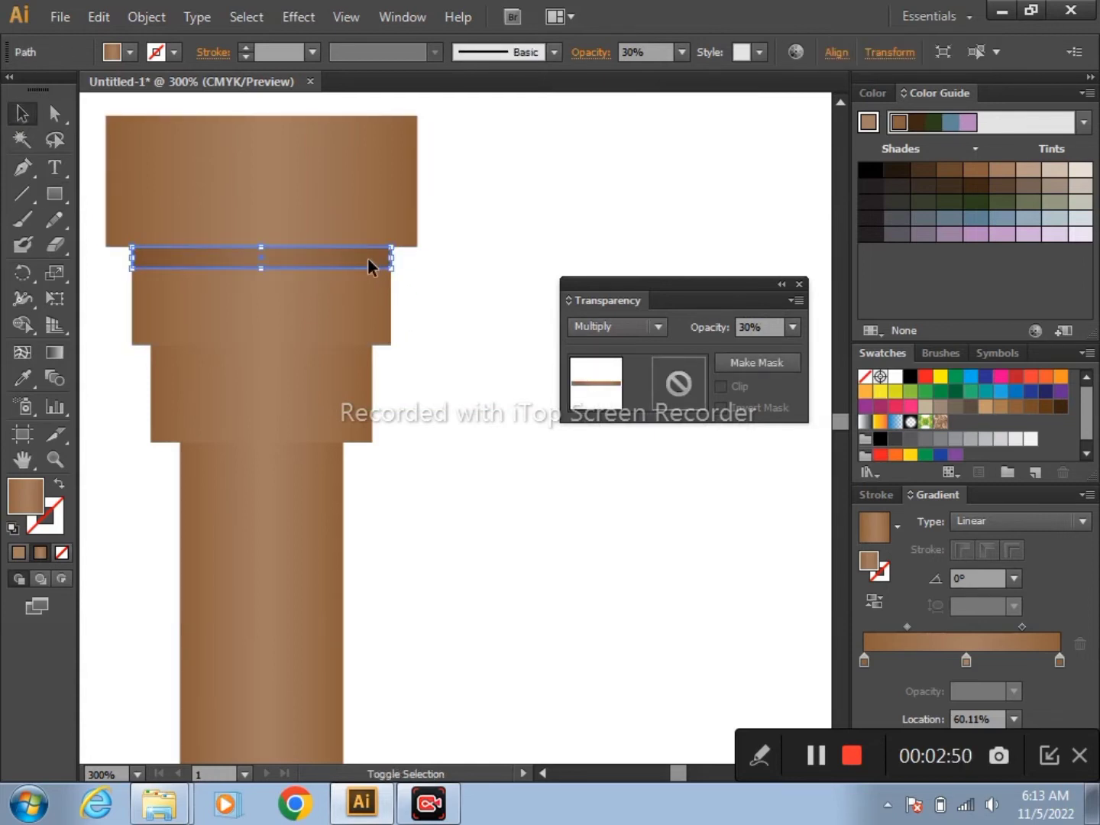
shift+click(367, 257)
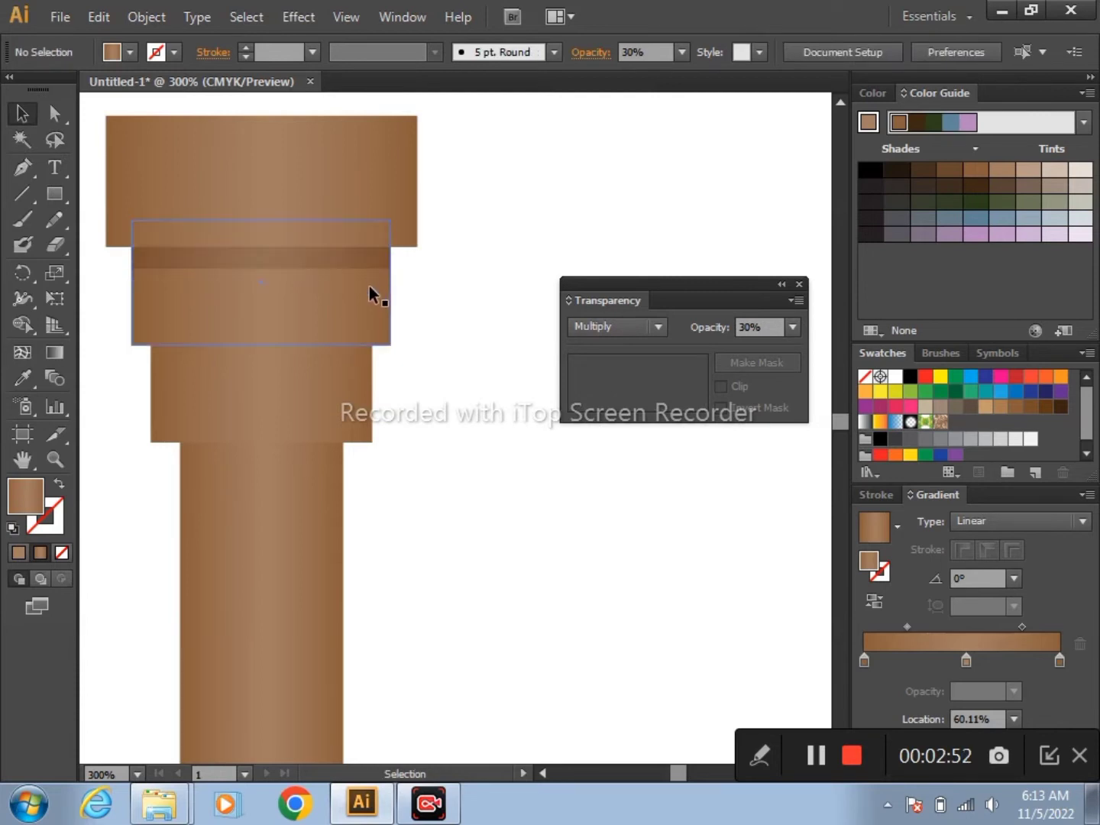
click(379, 265)
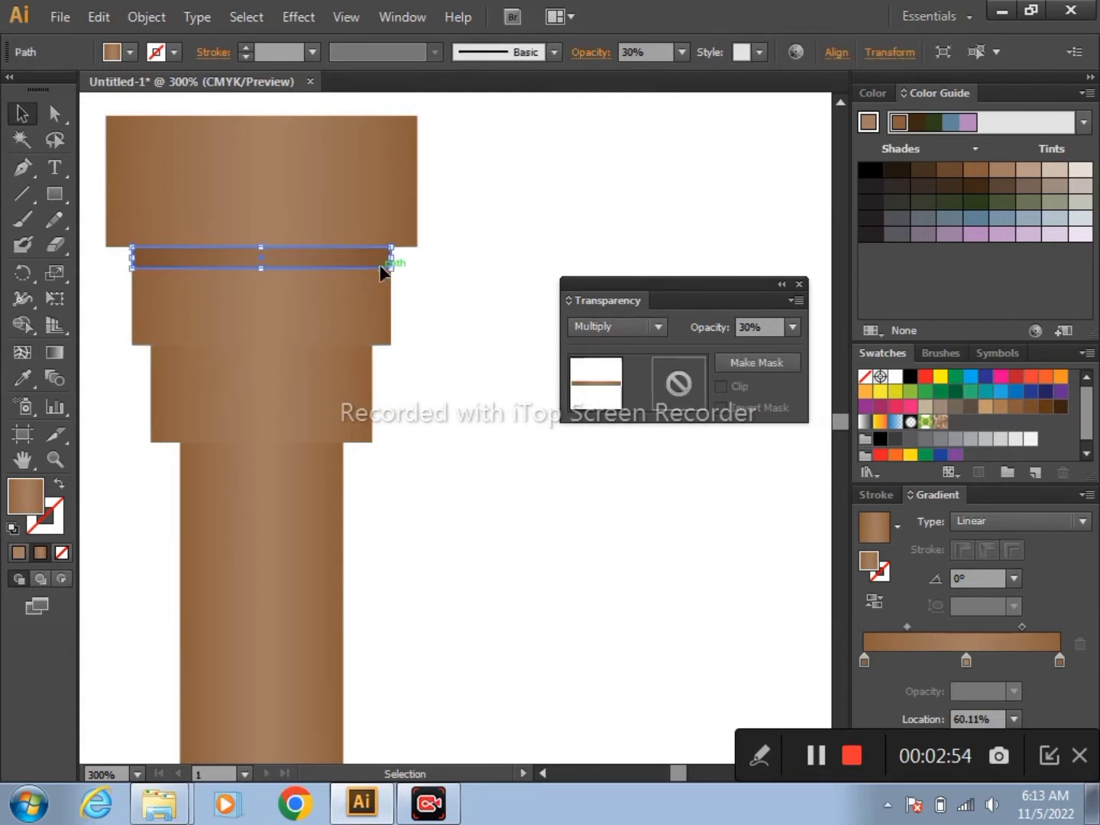
drag(365, 254, 365, 342)
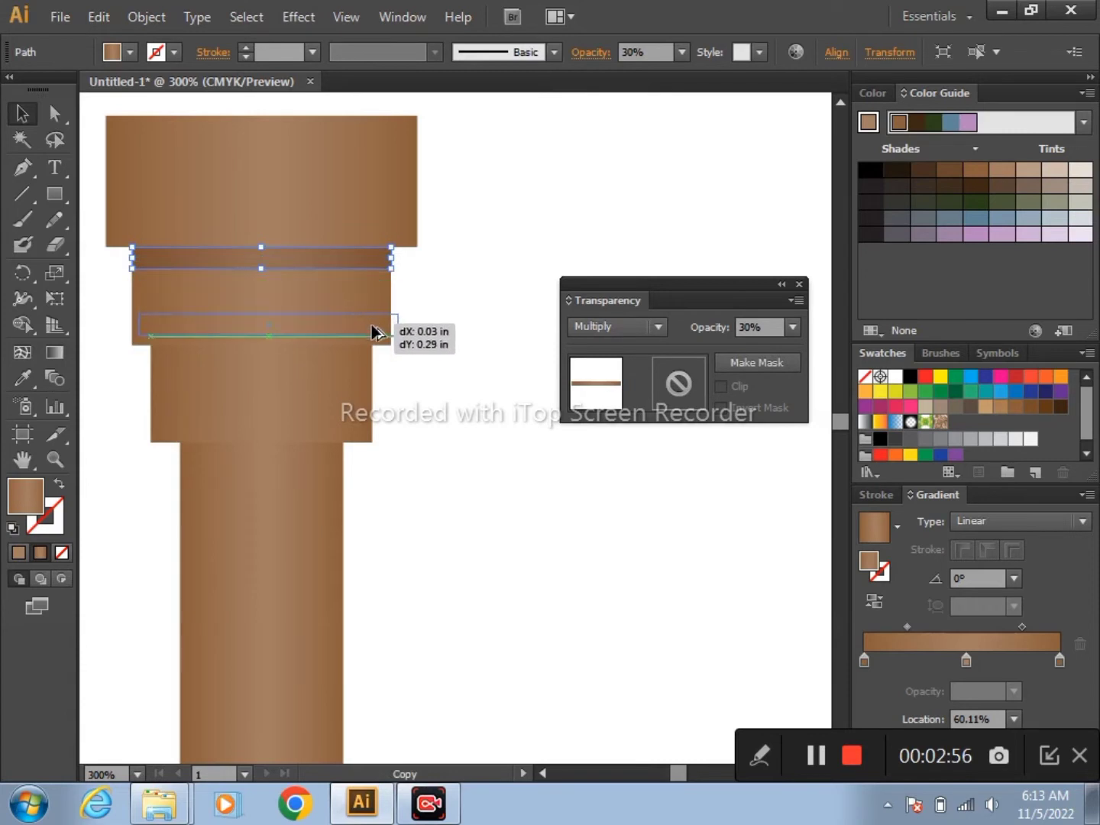
drag(365, 349, 370, 355)
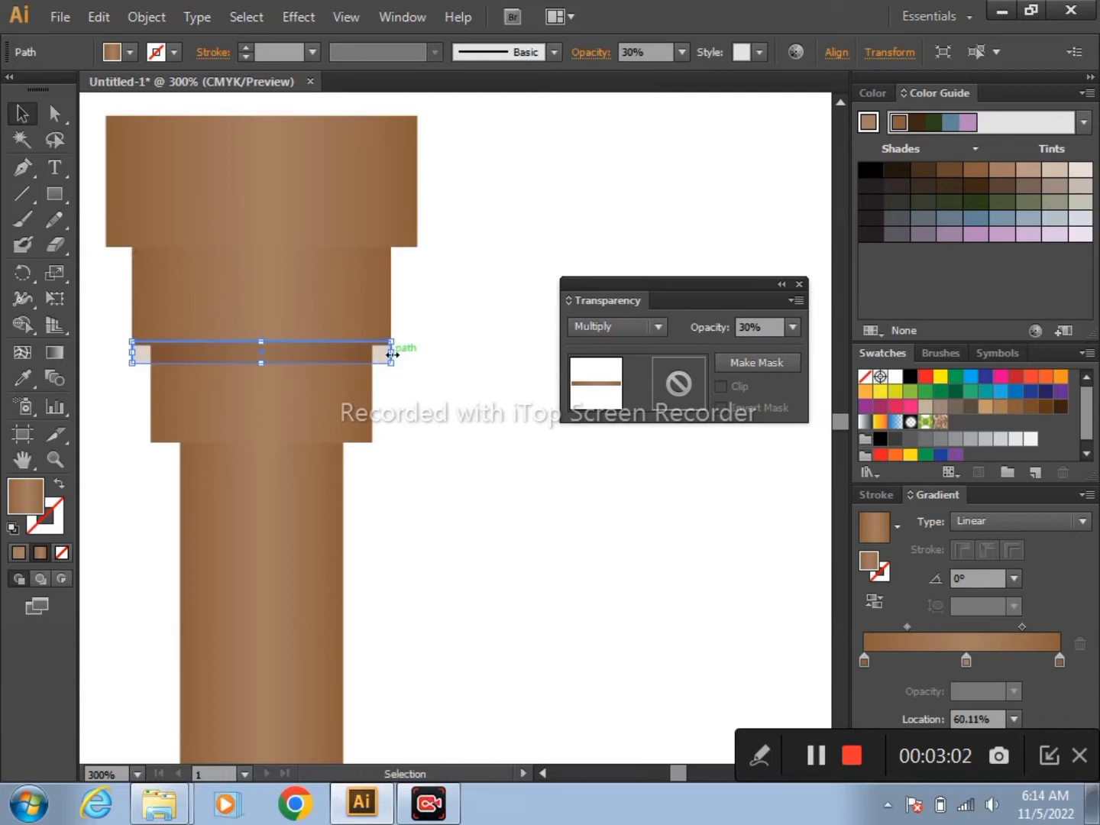
- Undo that copy and instead place a band copy beneath the second tier
key(ctrl+z)
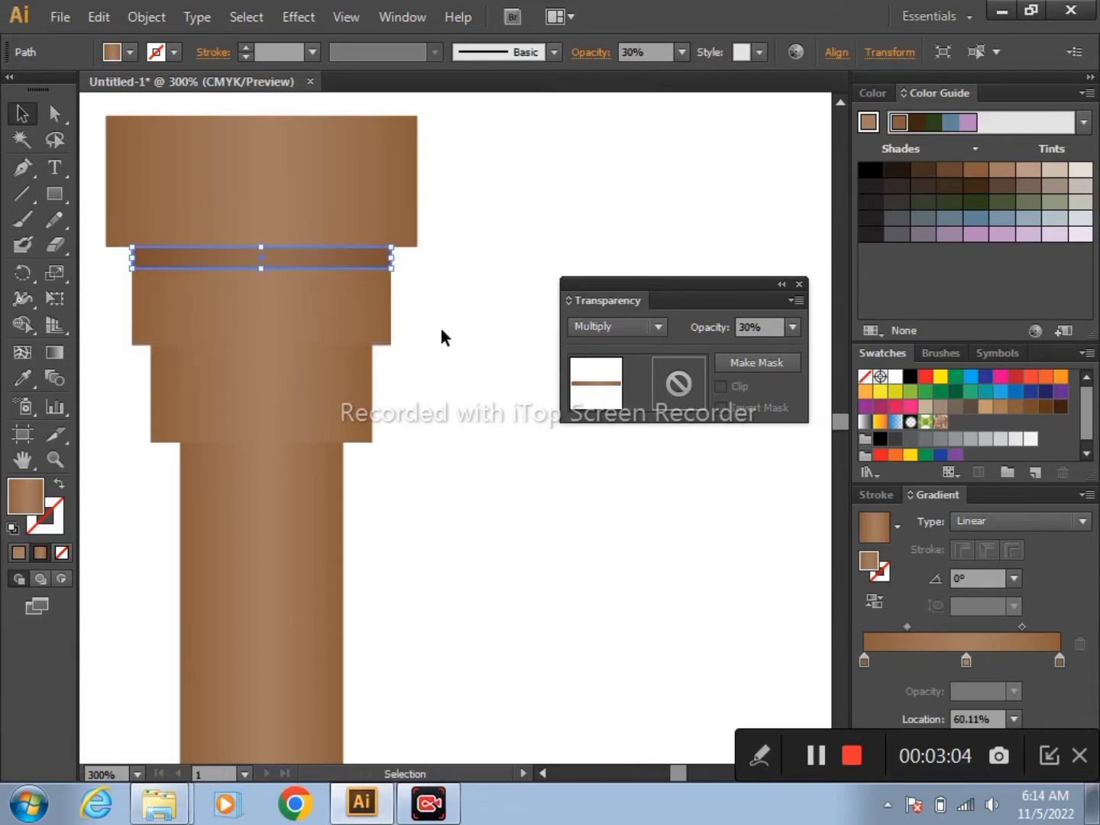
key(ctrl+shift+a)
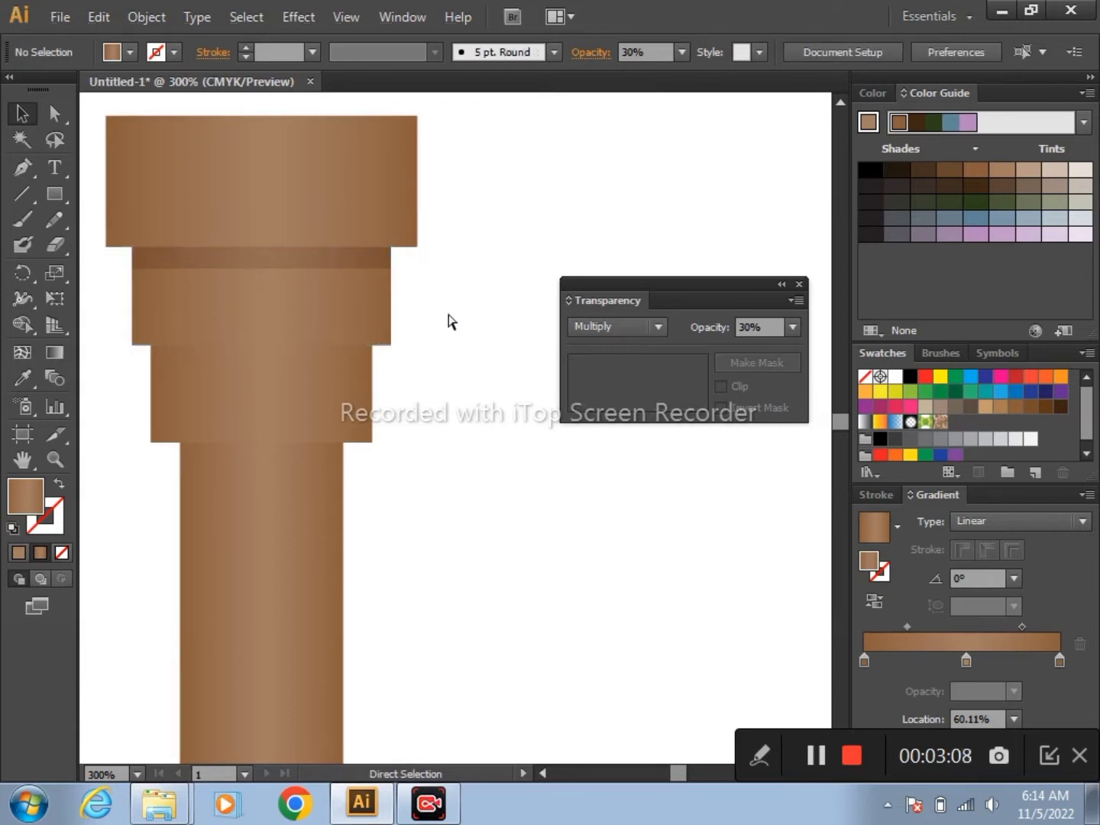
click(357, 258)
mouse_move(354, 255)
mouse_down()
mouse_move(358, 356)
mouse_move(373, 366)
mouse_move(346, 462)
mouse_move(360, 446)
mouse_up()
- Try several times to copy the shadow band down to the shaft top, undoing misplaced copies
click(397, 449)
click(340, 456)
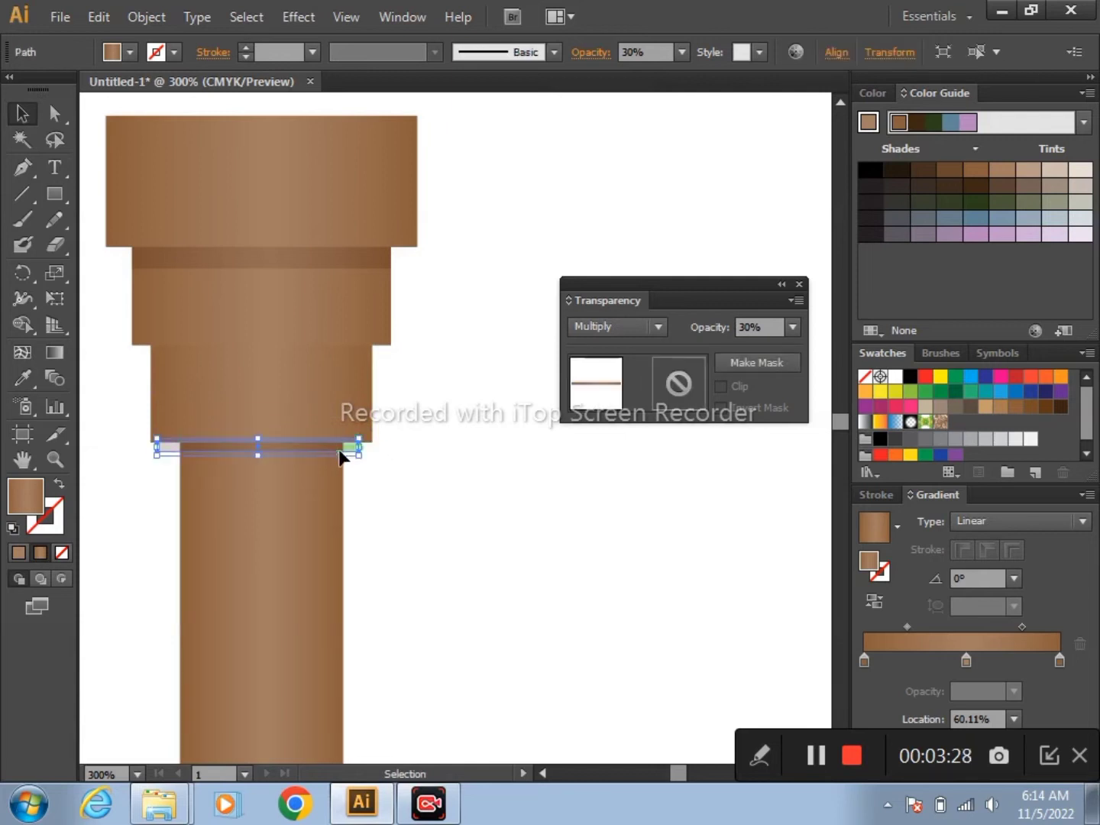
key(ctrl+z)
key(ctrl+z)
key(ctrl+z)
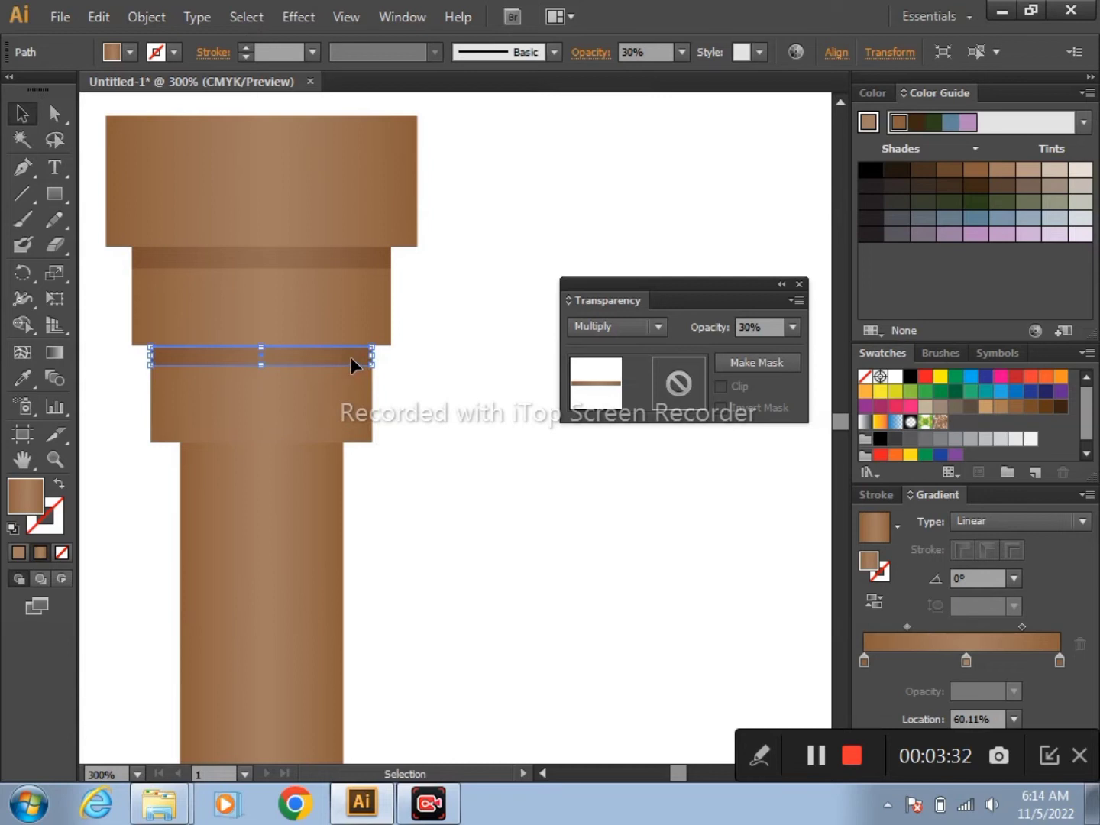
drag(350, 356, 350, 456)
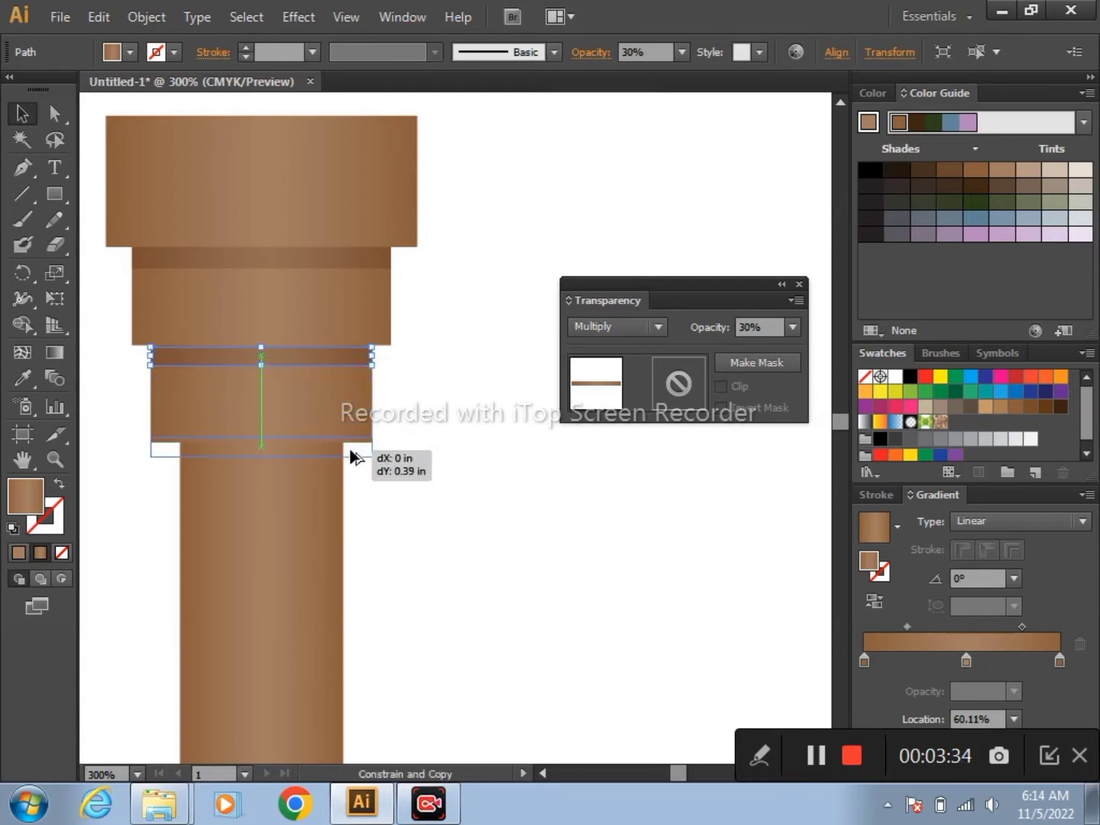
drag(352, 456, 349, 451)
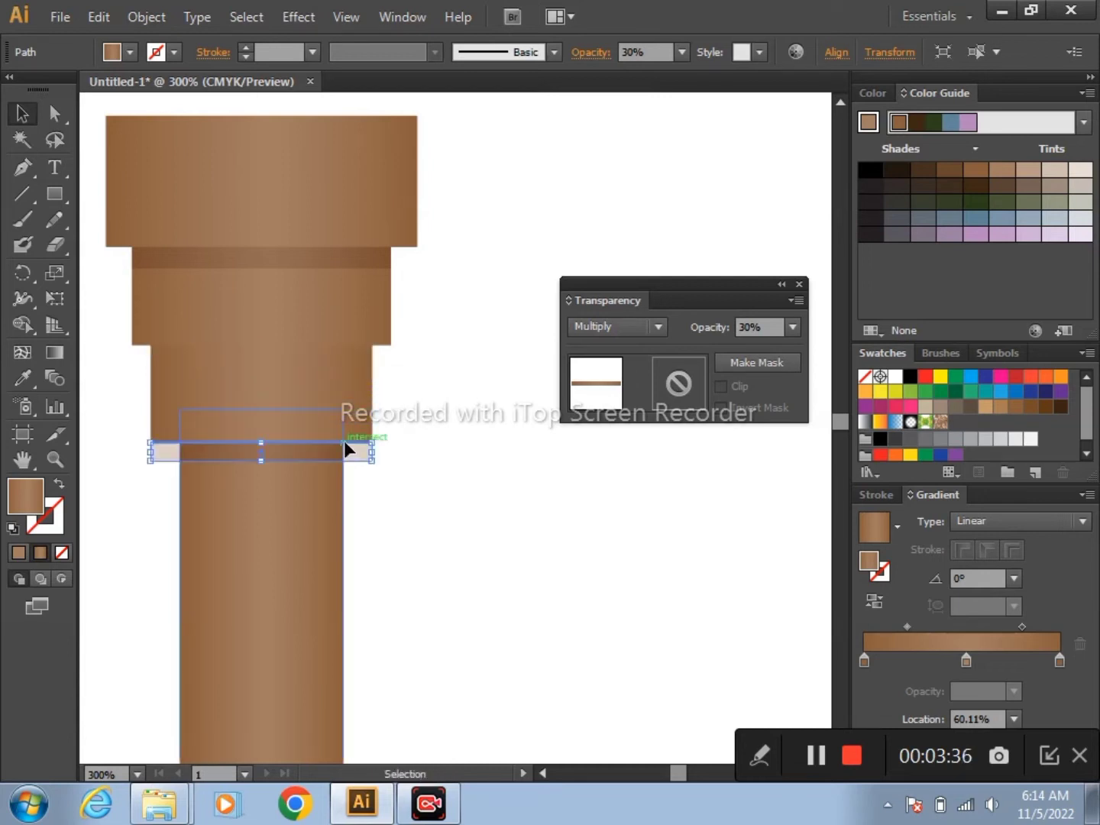
key(ctrl+z)
mouse_move(323, 357)
mouse_down()
mouse_move(336, 461)
mouse_move(330, 453)
mouse_up()
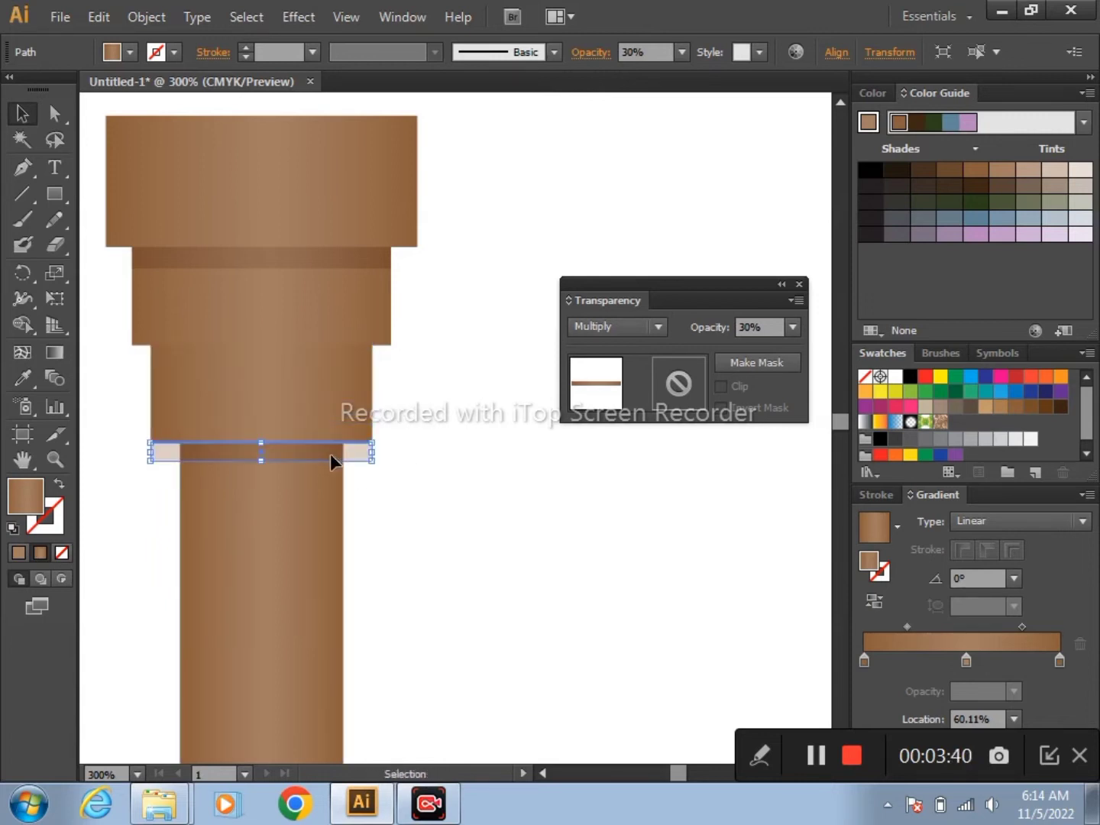
key(ctrl+z)
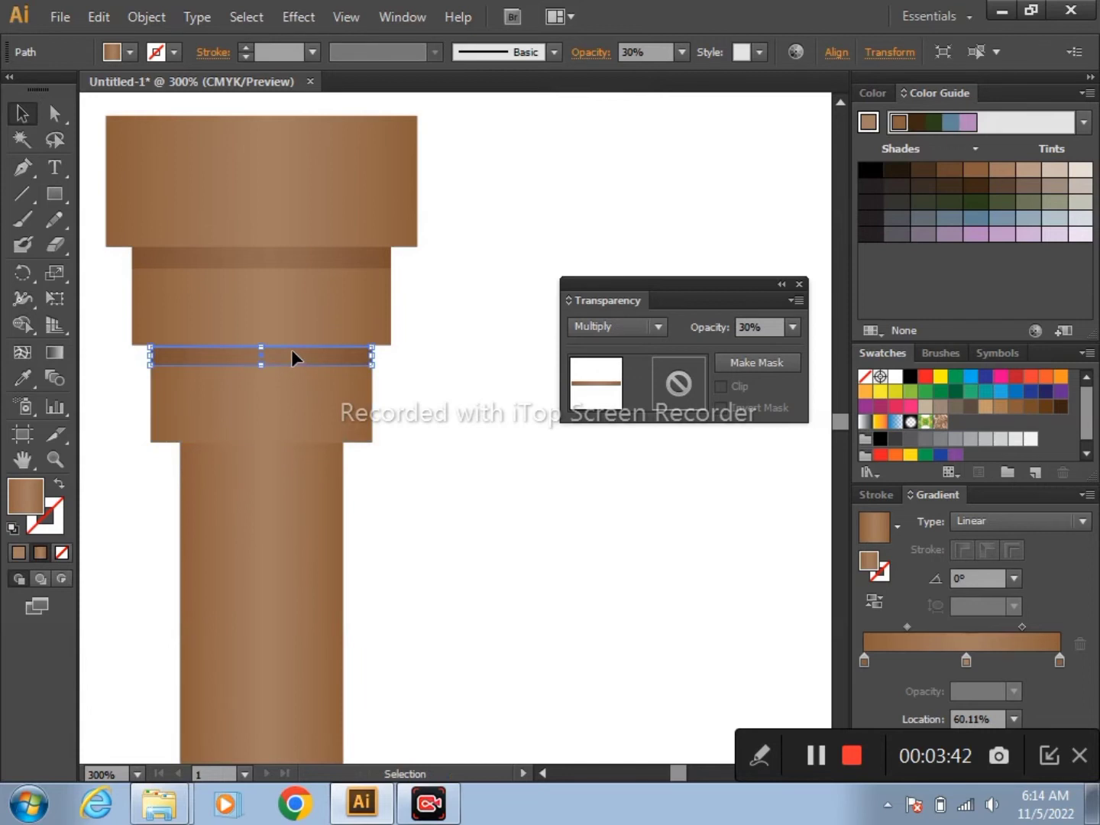
drag(293, 357, 298, 450)
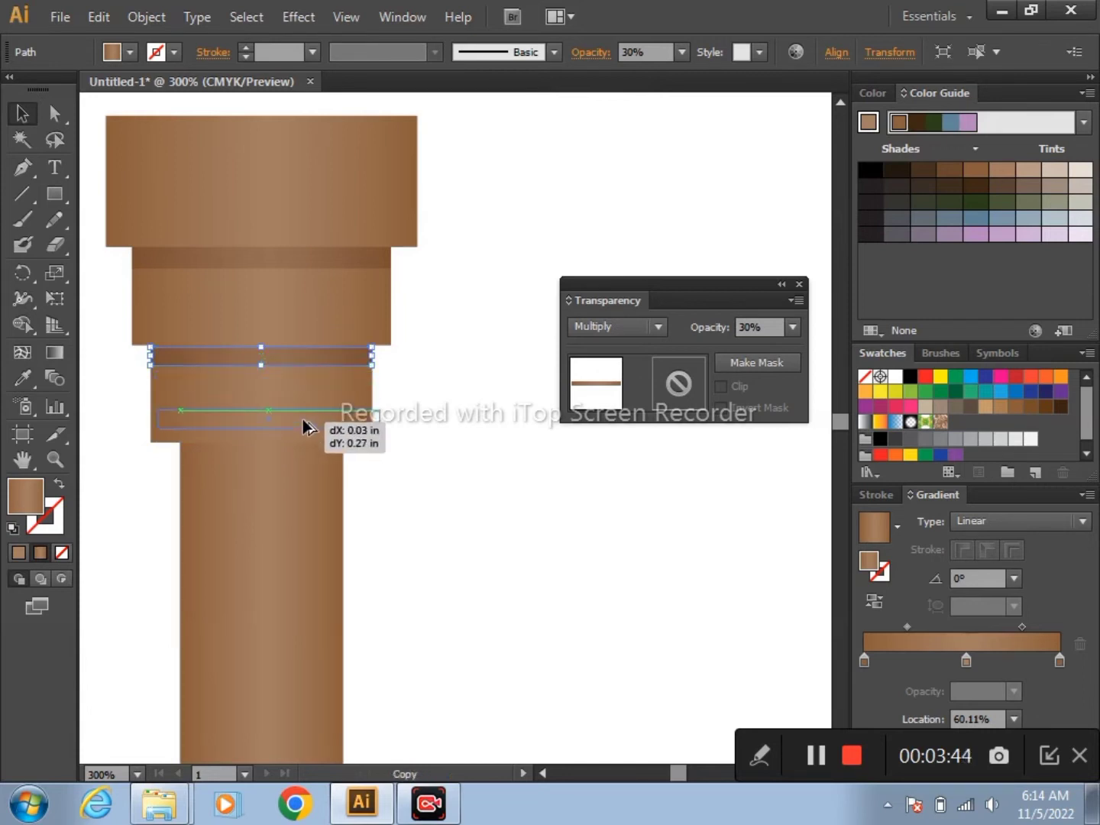
drag(293, 447, 291, 451)
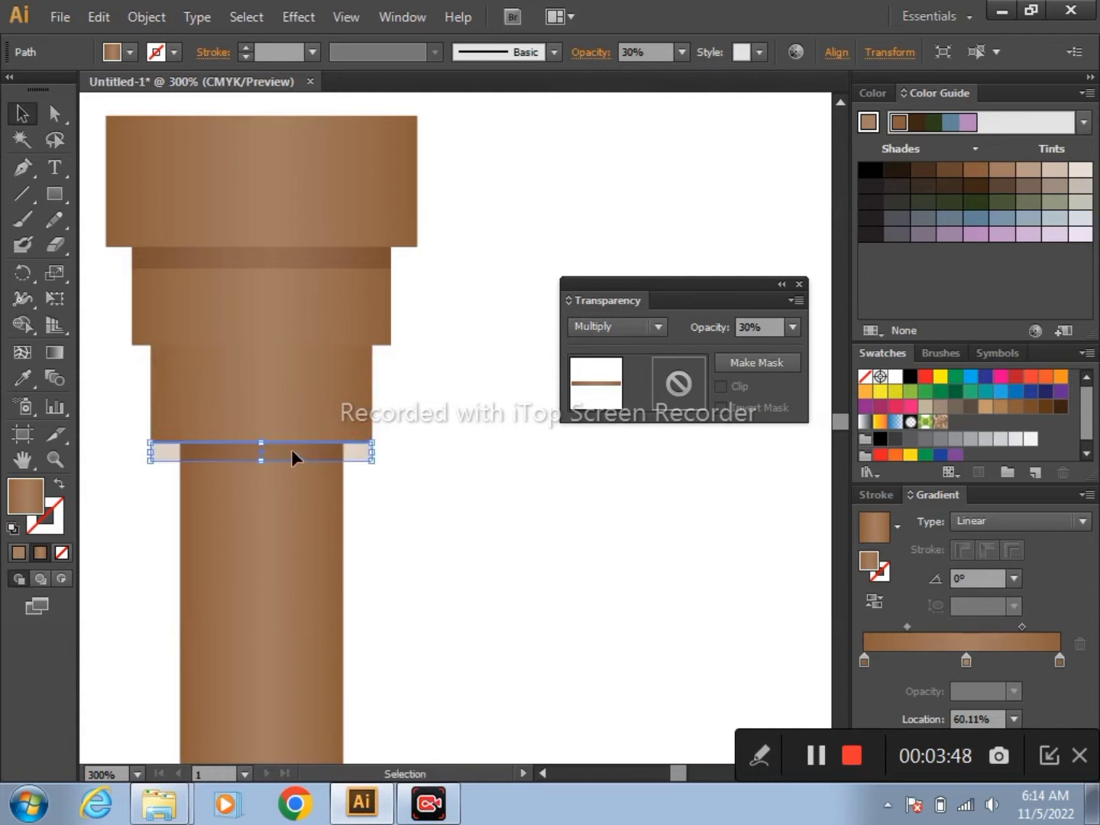
key(z)
key(v)
key(ctrl+z)
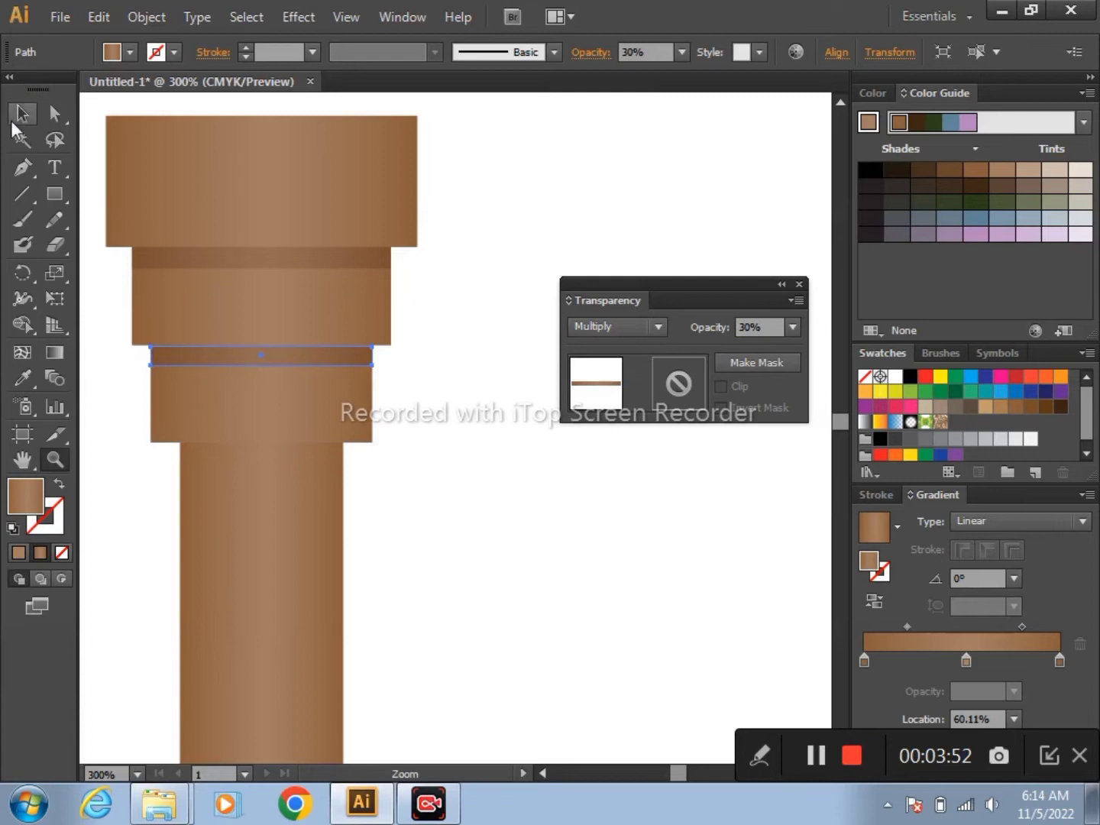
- Place a band copy at the shaft top and narrow it to the shaft's width
click(16, 117)
drag(287, 362, 289, 458)
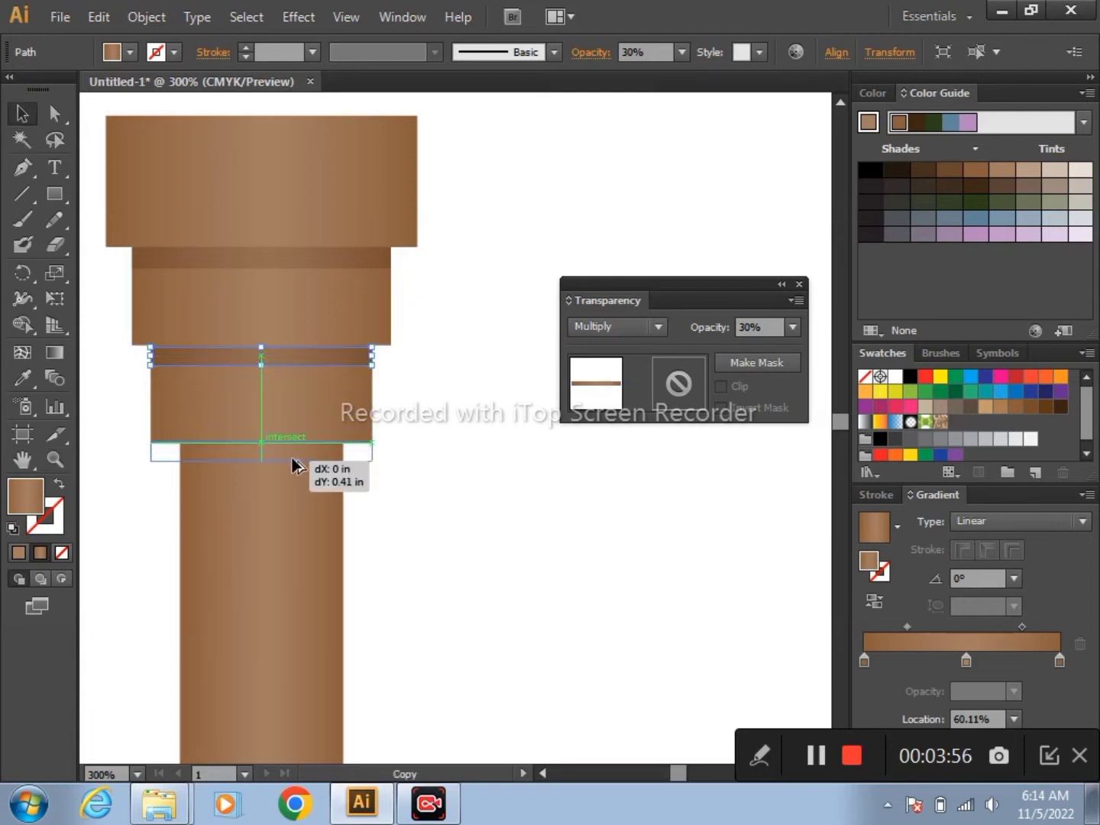
drag(291, 457, 285, 455)
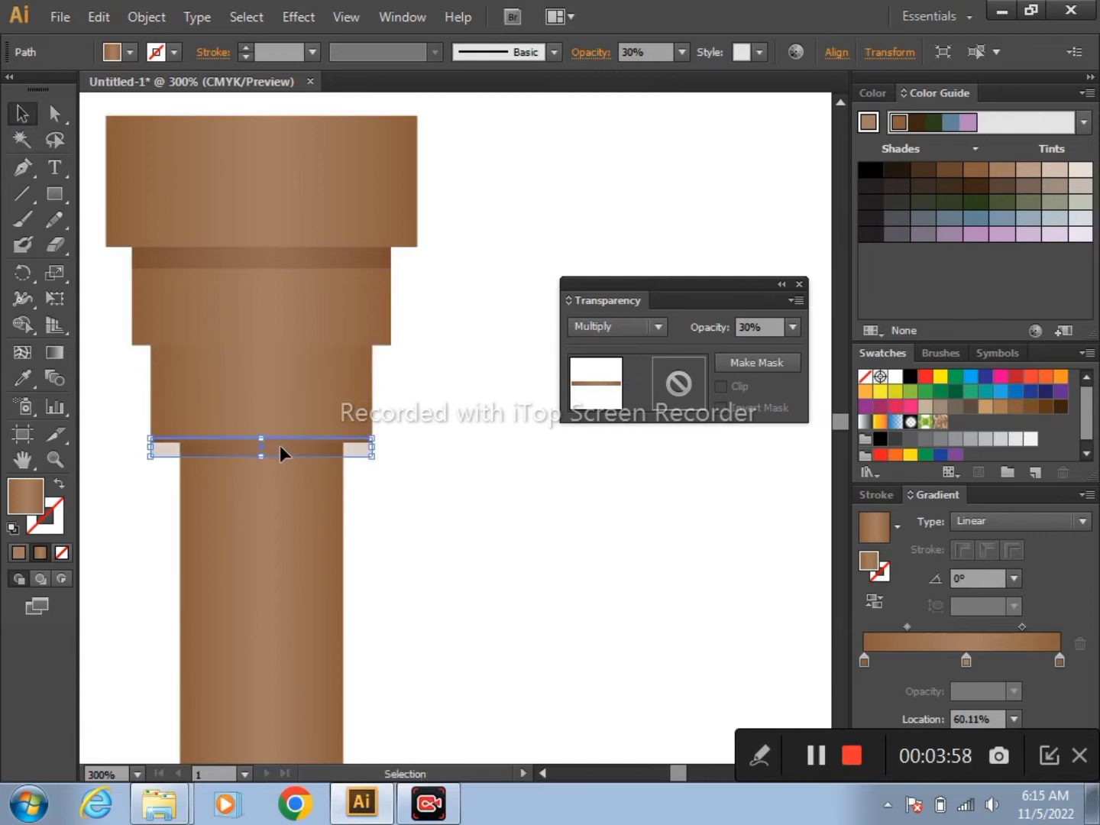
key(ctrl+z)
mouse_move(269, 354)
mouse_down()
mouse_move(450, 536)
mouse_move(276, 457)
mouse_up()
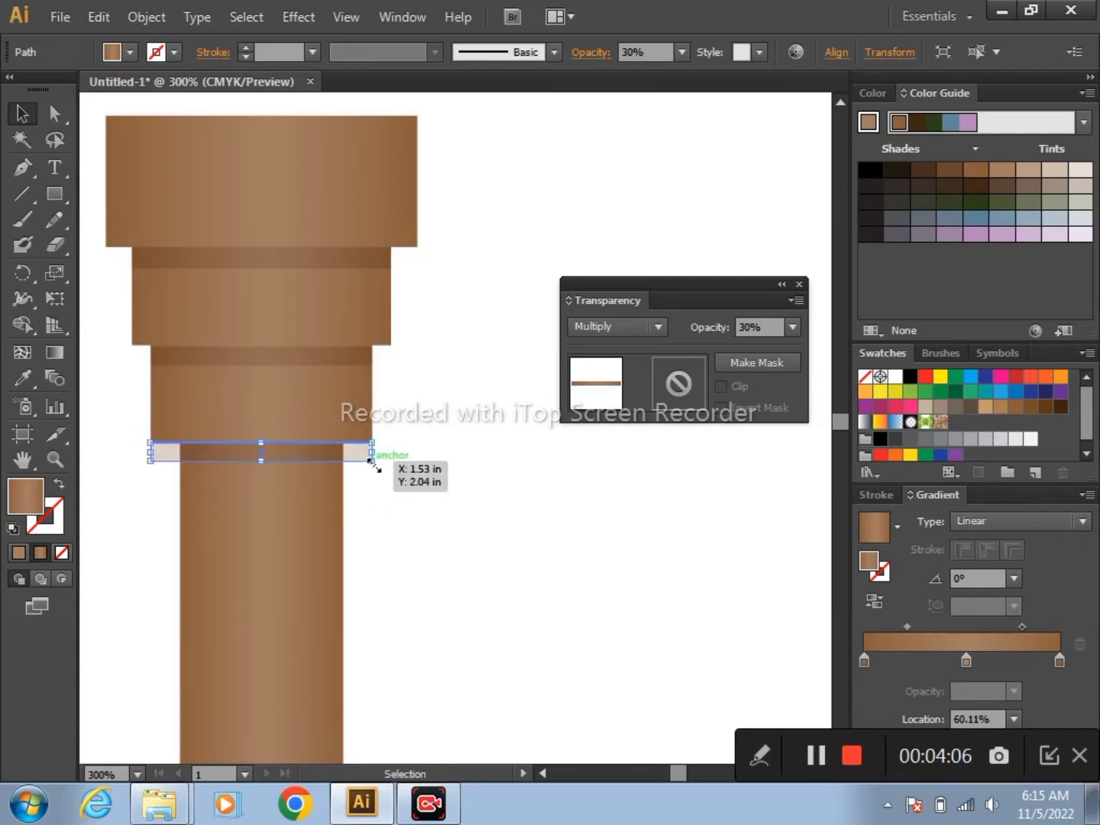
drag(370, 458, 342, 454)
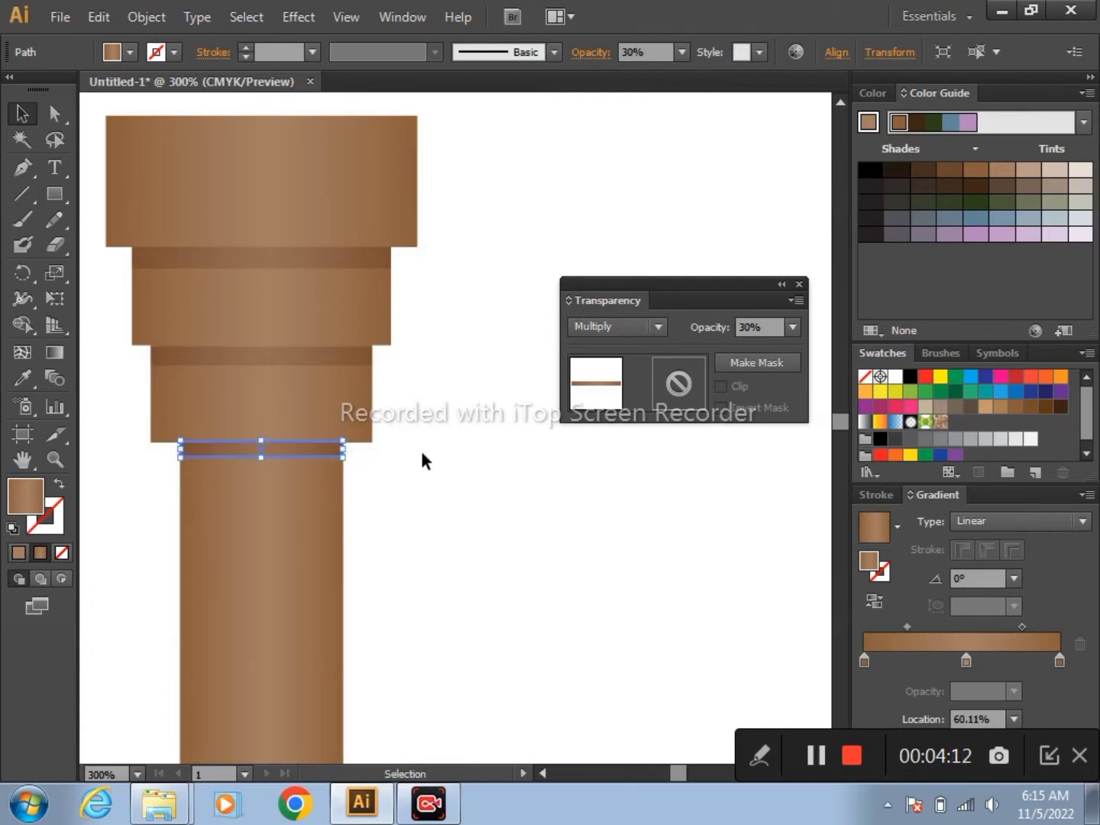
click(450, 355)
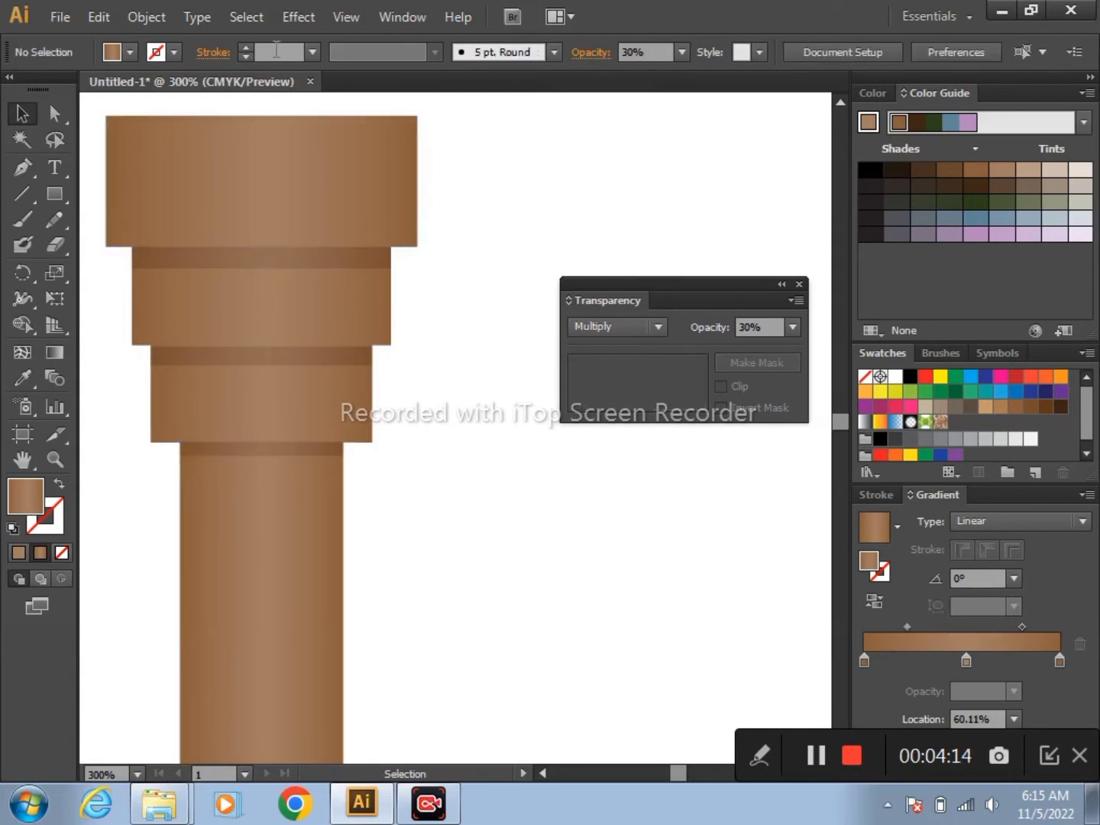
- Marquee-select the column shapes and drag the shaft down away from the capital
drag(483, 114, 317, 444)
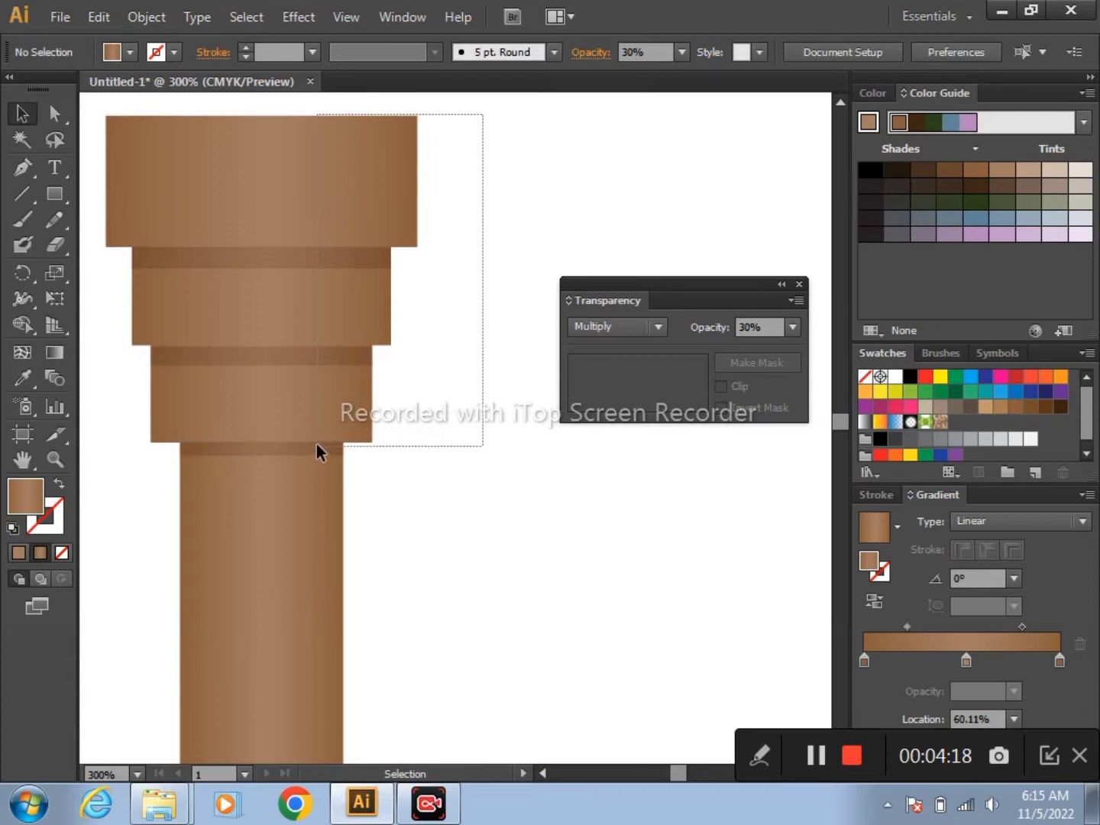
drag(318, 442, 316, 444)
click(441, 395)
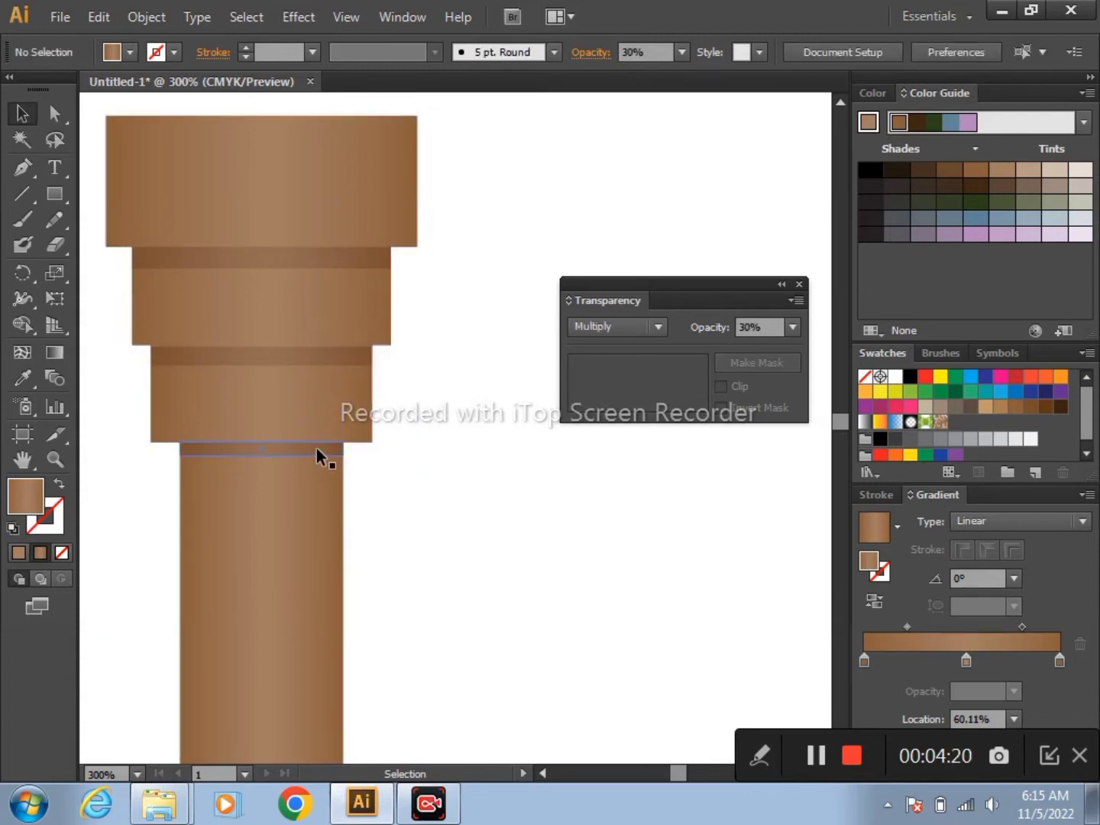
drag(93, 107, 286, 444)
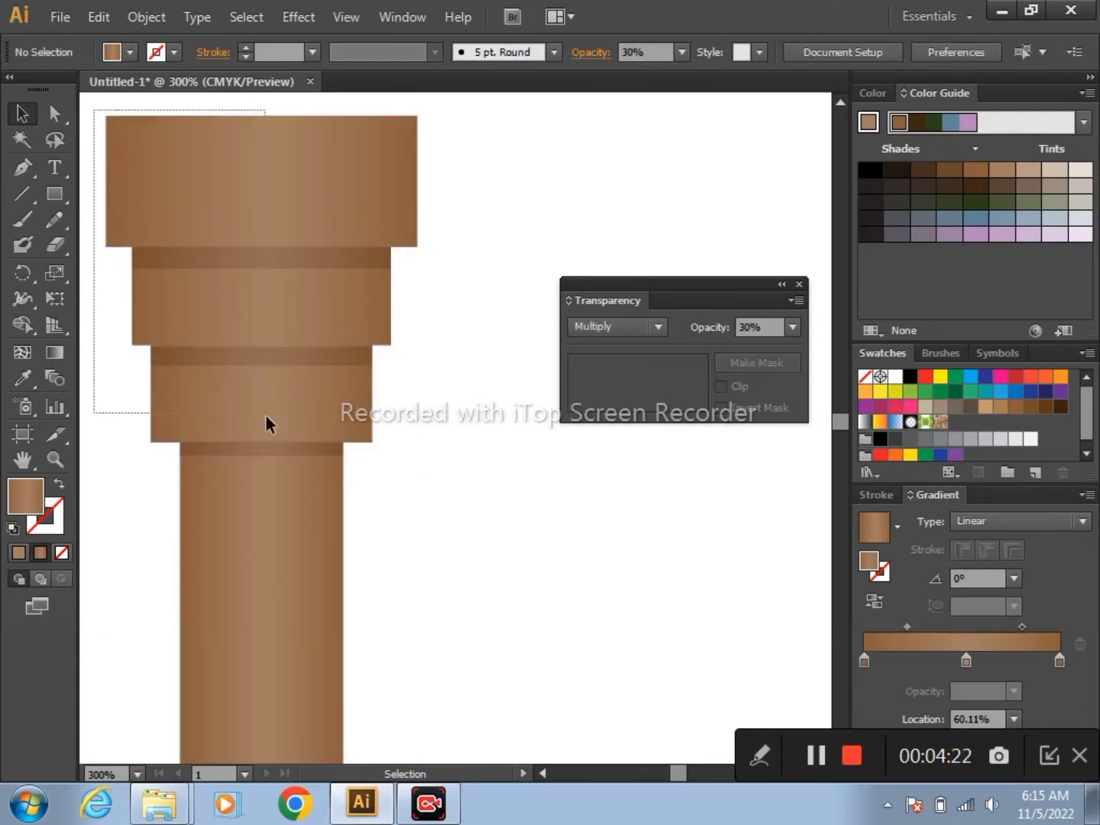
click(465, 458)
drag(280, 536, 283, 629)
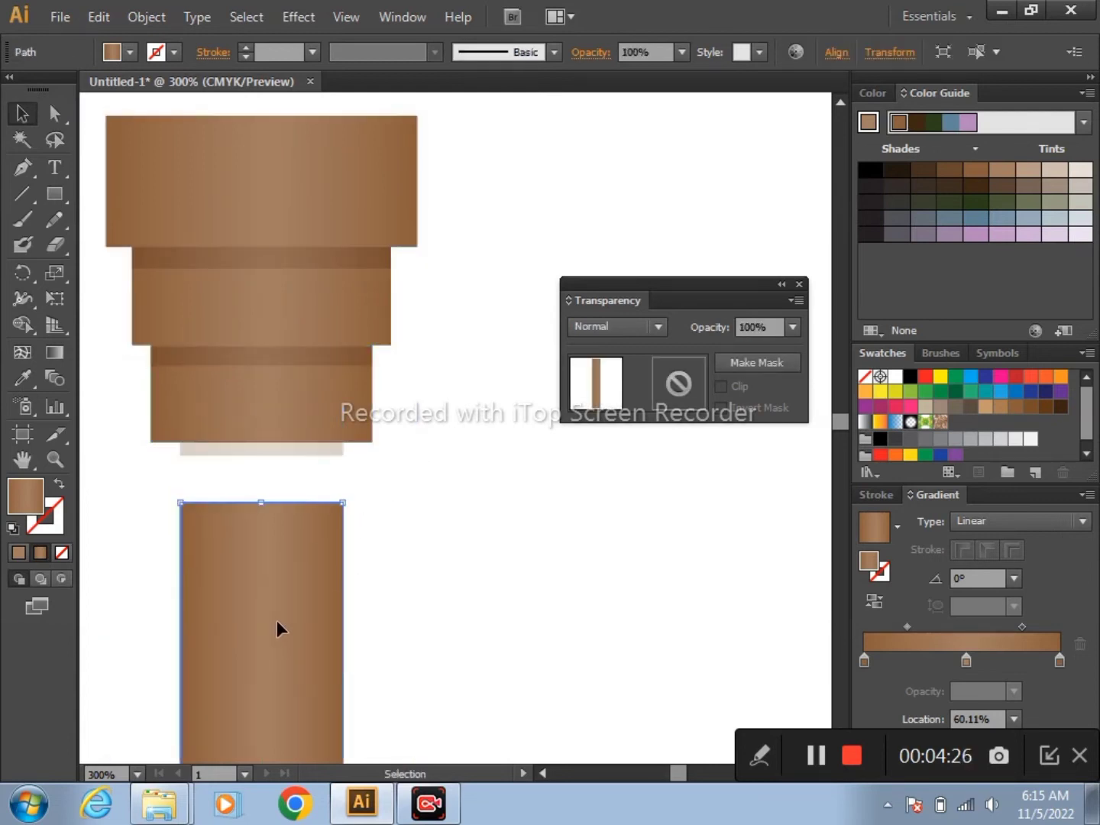
- Select all the stepped capital pieces and Alt-drag a copy to the right of the column
drag(98, 104, 442, 474)
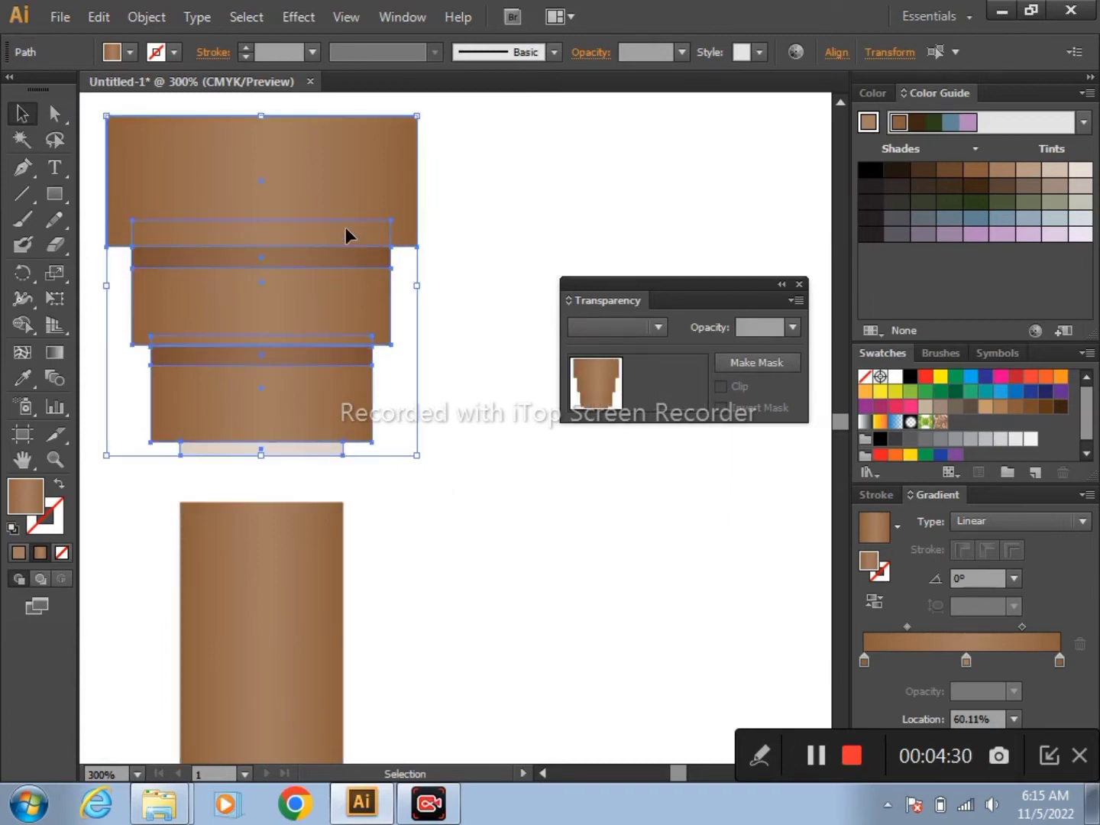
shift+click(320, 183)
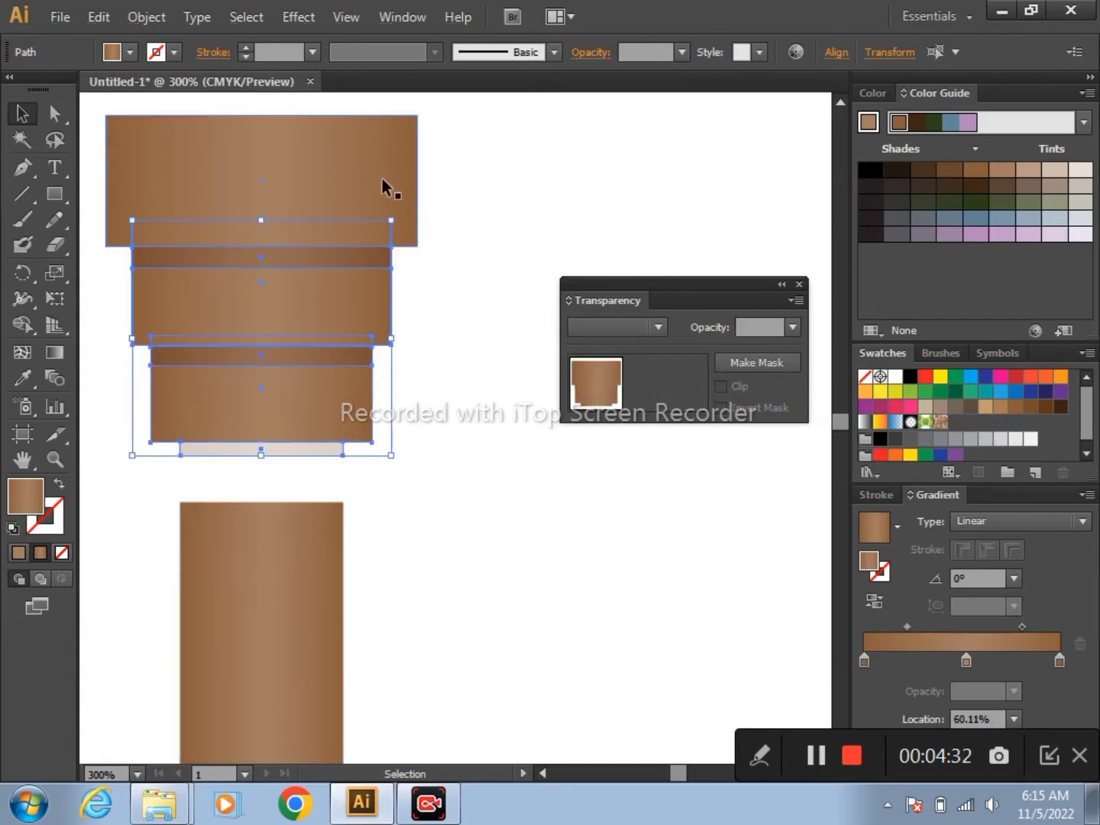
drag(93, 107, 450, 500)
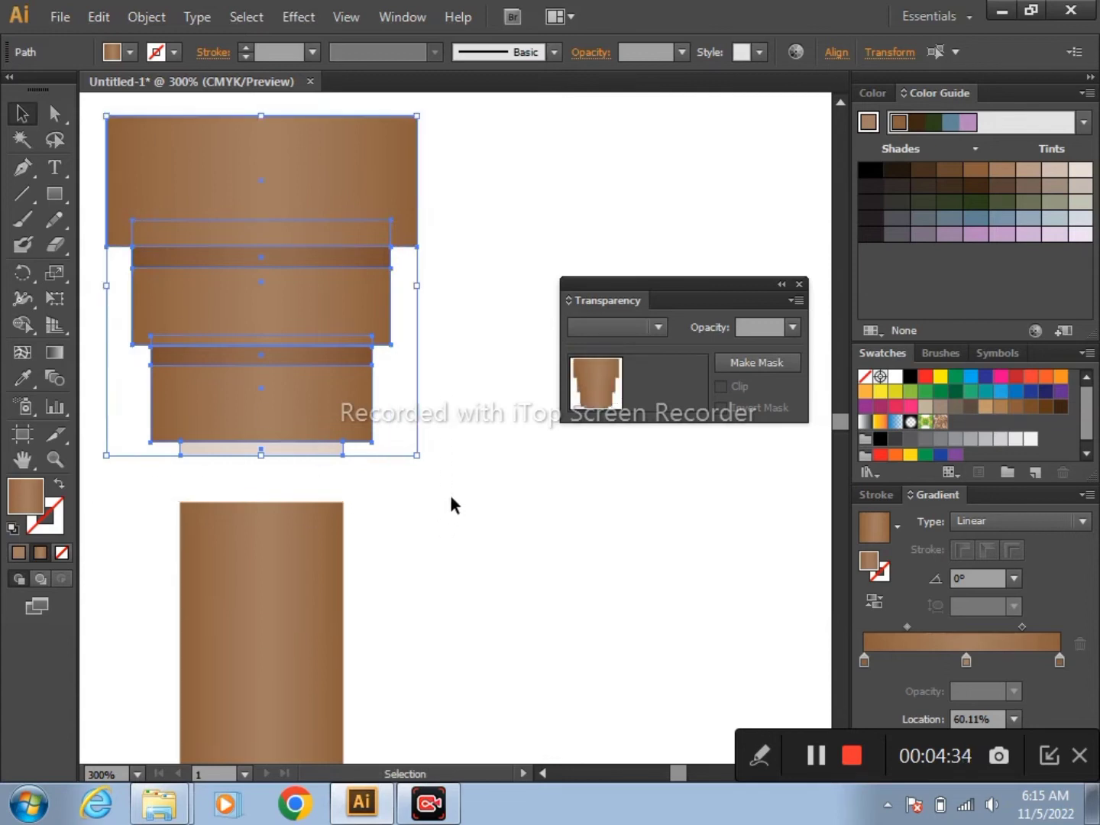
drag(319, 200, 676, 191)
mouse_move(272, 642)
mouse_down()
mouse_move(263, 621)
mouse_move(275, 558)
mouse_up()
- Nudge the shaft snug beneath the original capital and close the Transparency panel
key(Down)
key(Down)
key(Down)
key(Down)
key(Down)
key(Down)
key(Down)
key(Down)
key(Down)
key(Down)
key(Down)
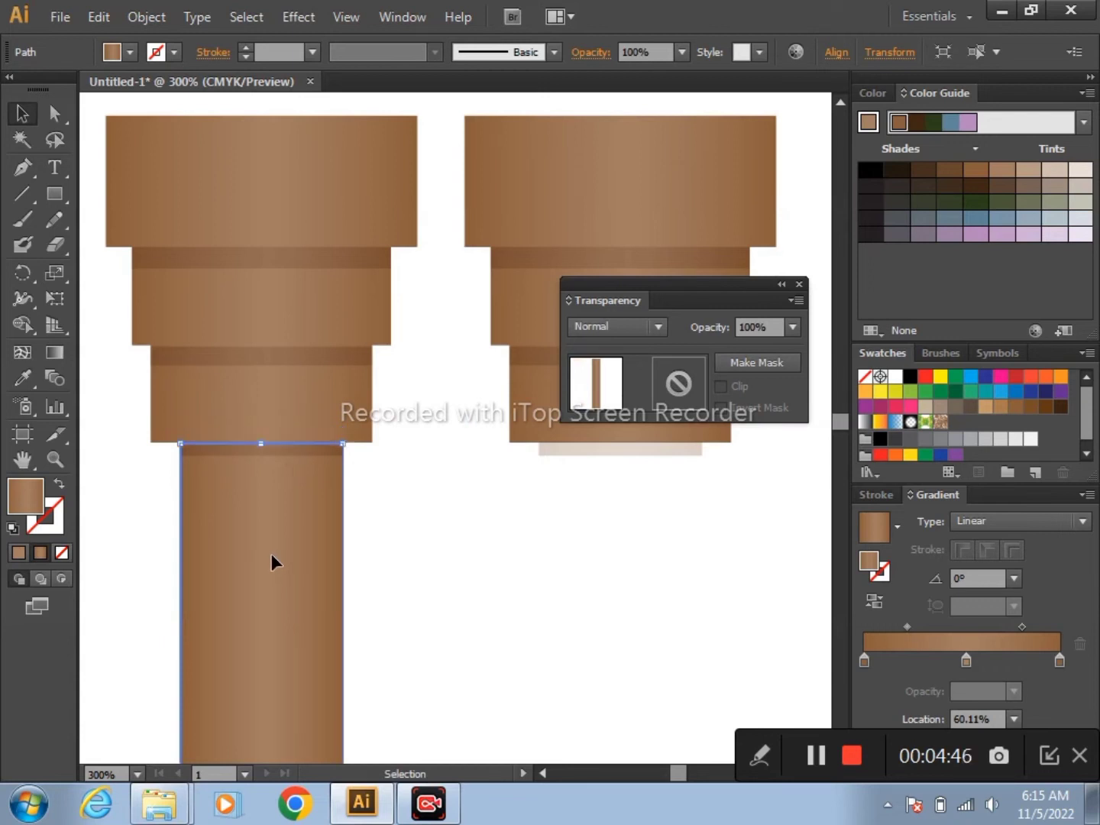
key(Up)
click(402, 547)
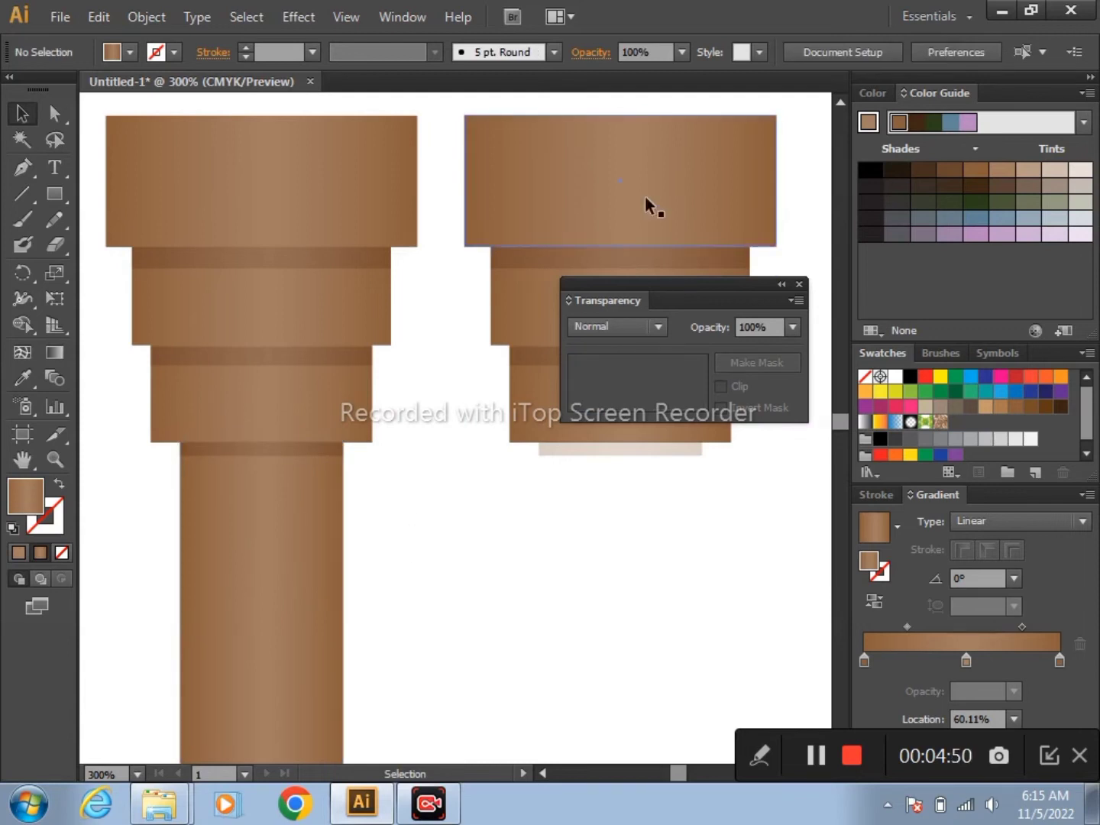
click(799, 284)
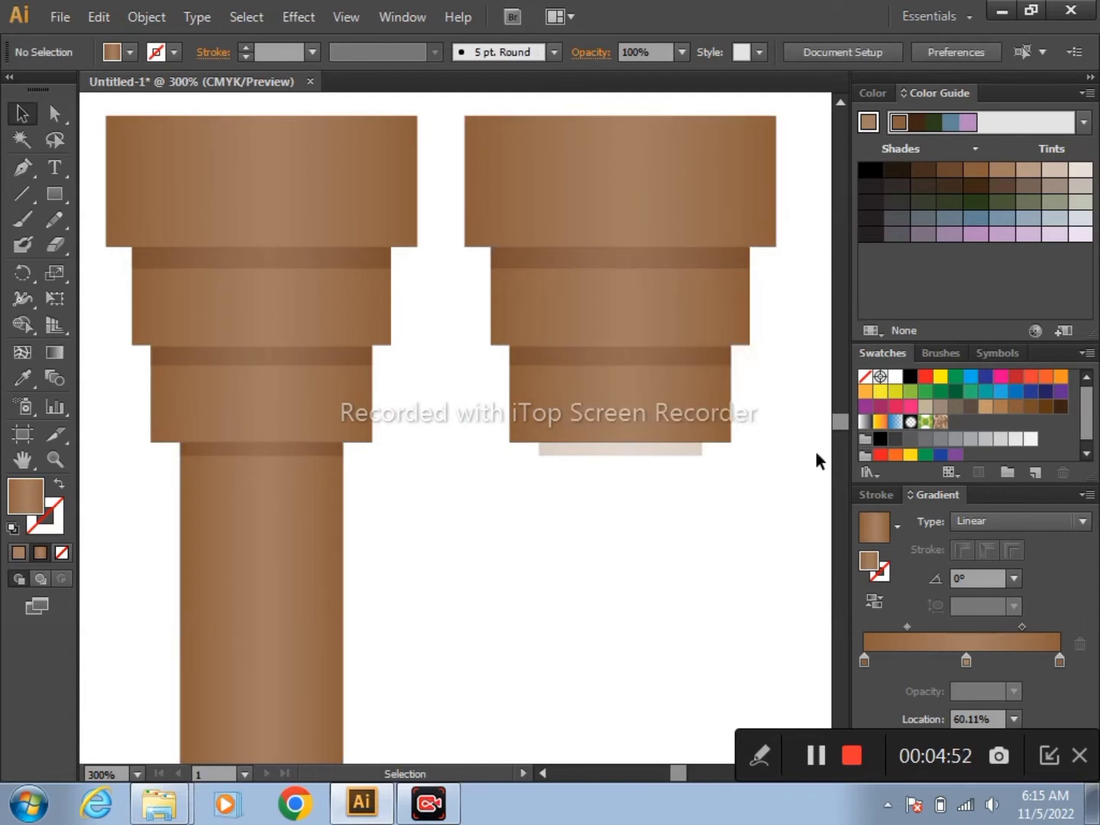
- Rotate the second capital copy upside down and move it below the shaft as a base
key(a)
key(ctrl+0)
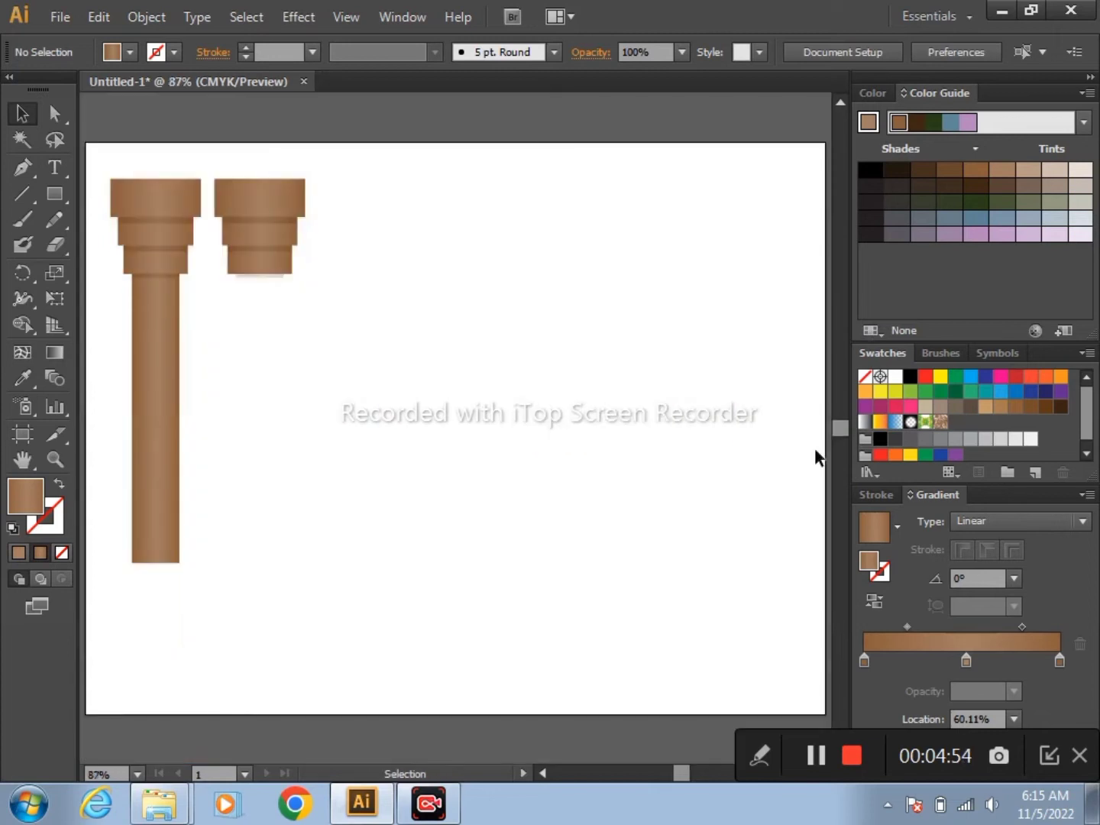
drag(341, 176, 224, 288)
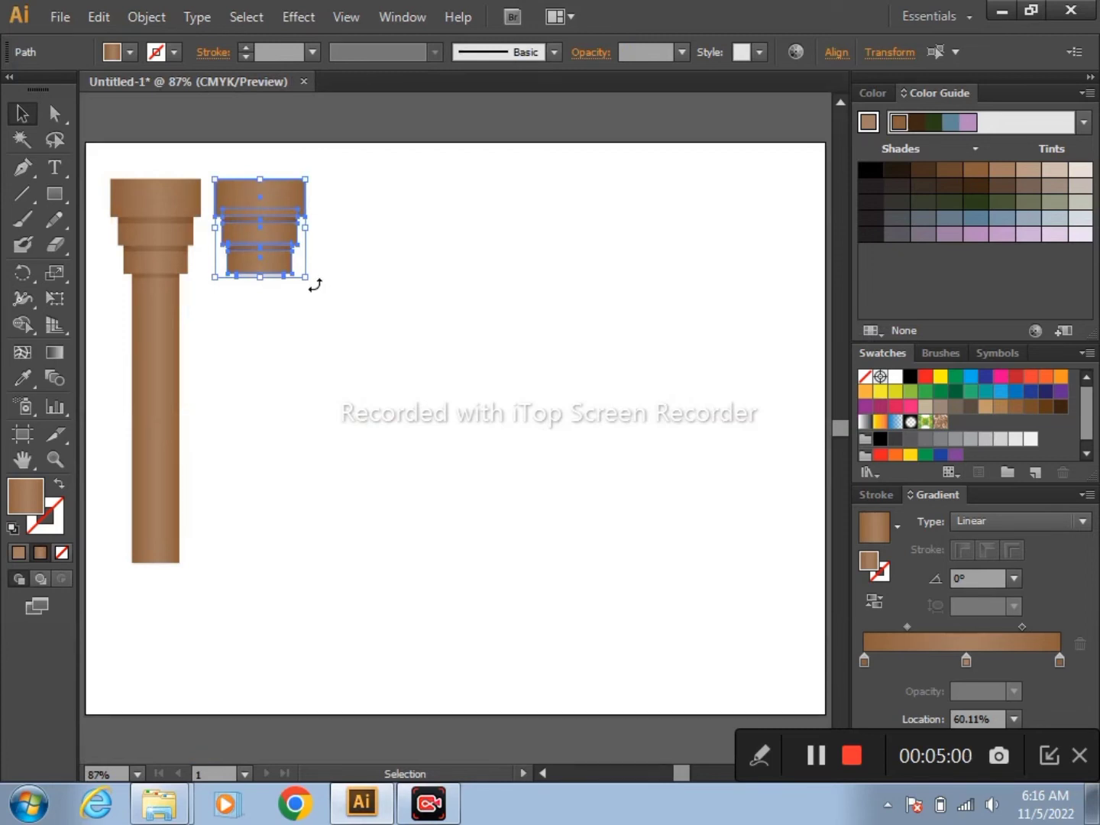
mouse_move(315, 286)
mouse_down()
mouse_move(223, 298)
mouse_move(235, 201)
mouse_up()
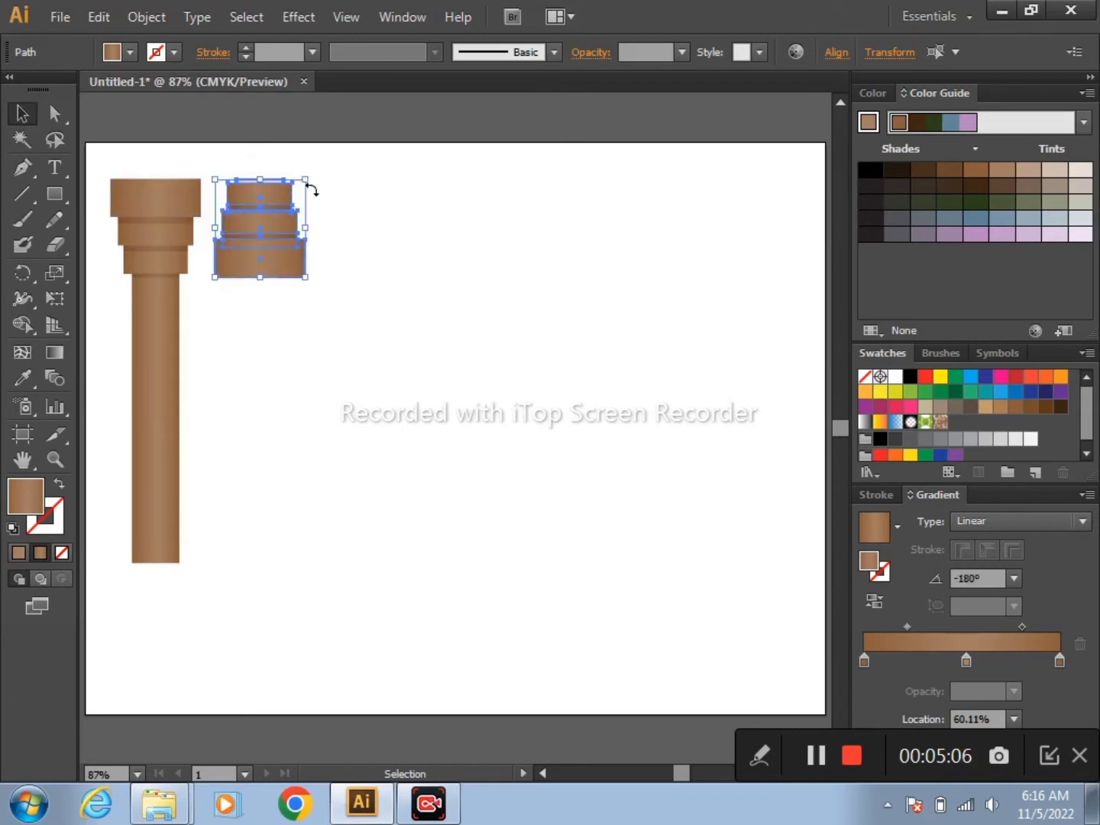
drag(275, 195, 237, 588)
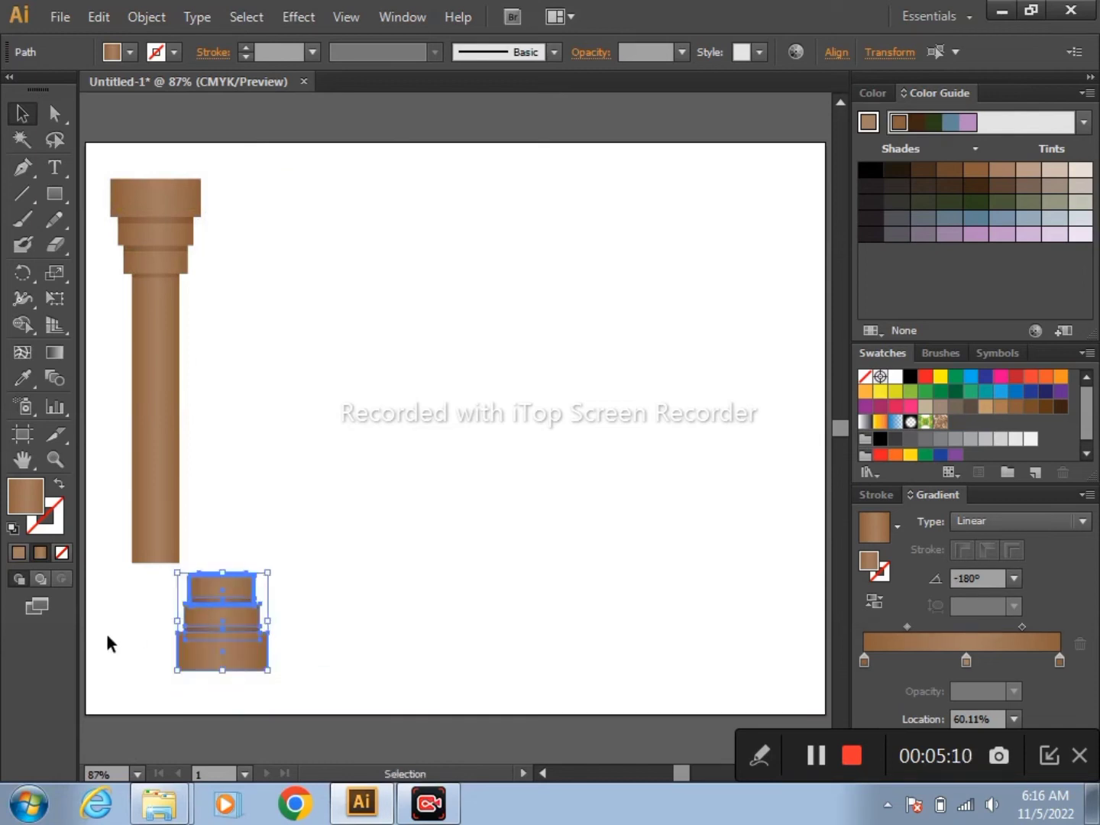
- Line the flipped base up with the shaft's bottom and nudge it down slightly
scroll(158, 612, up, 1)
scroll(158, 612, up, 1)
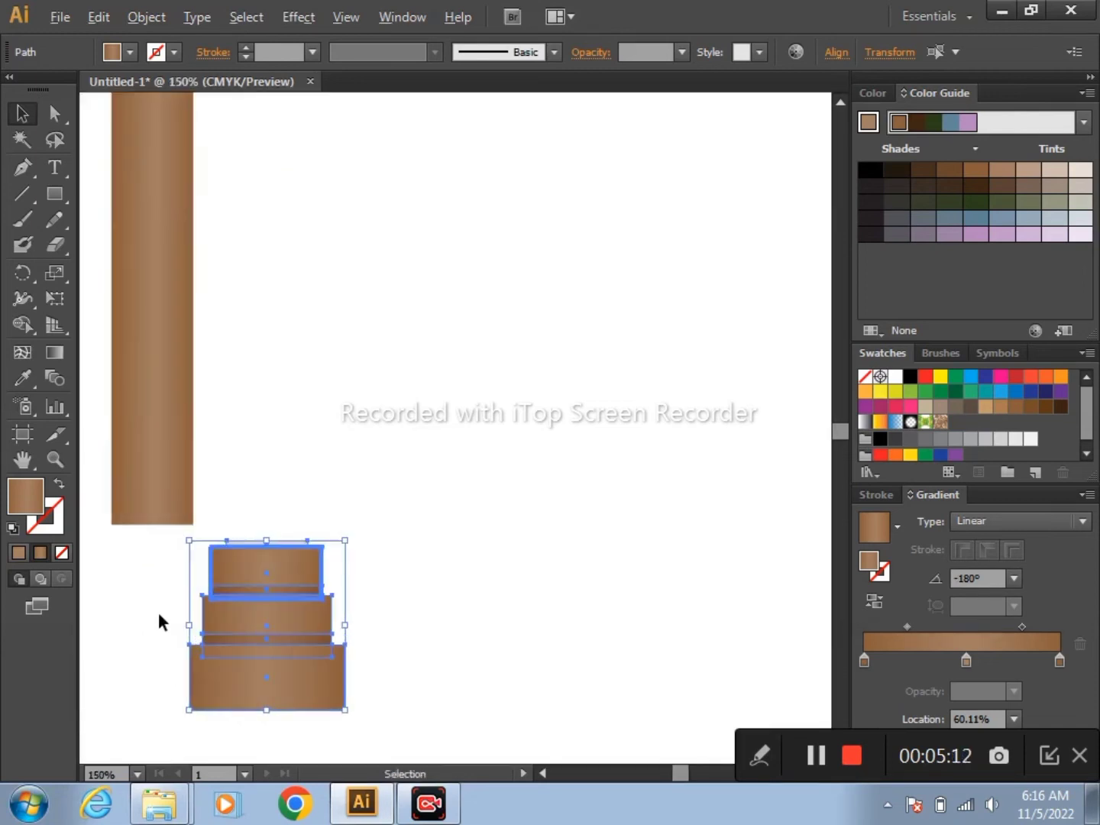
scroll(158, 612, up, 1)
scroll(158, 612, down, 1)
drag(299, 554, 184, 545)
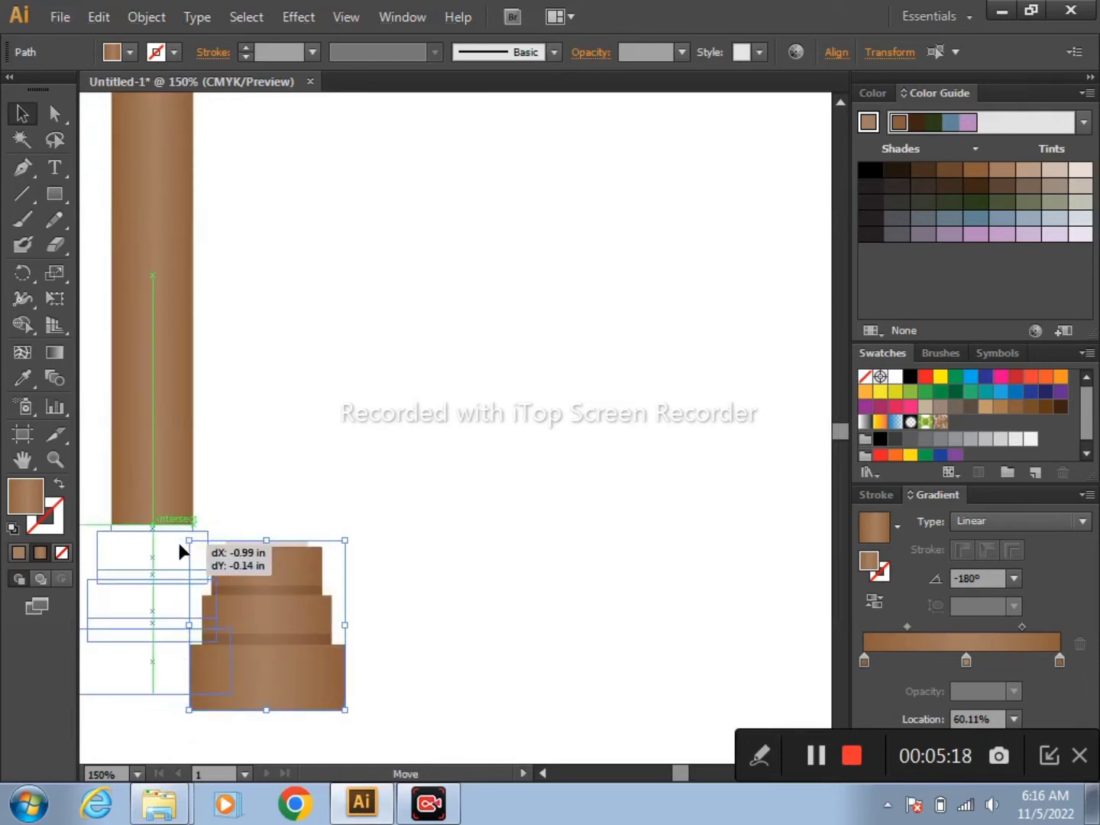
drag(184, 543, 185, 544)
drag(185, 550, 184, 539)
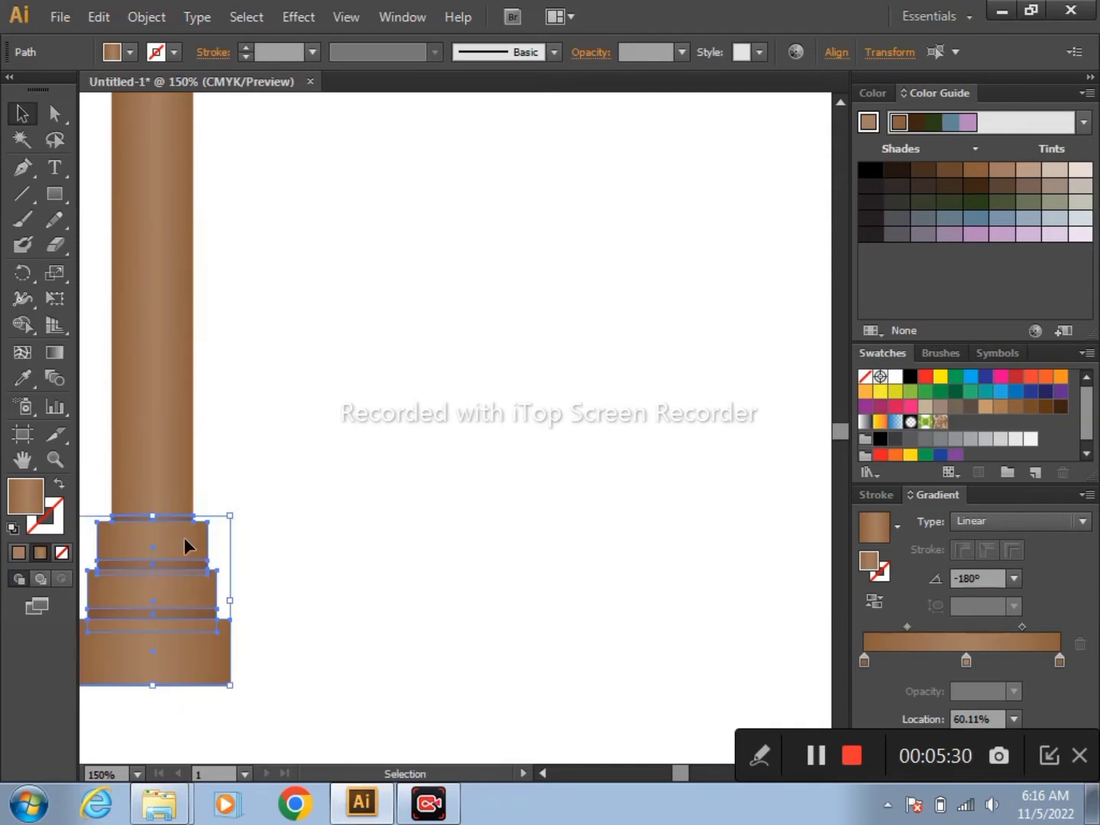
key(Down)
- Fit the artboard in view and select all the column's pieces
click(325, 483)
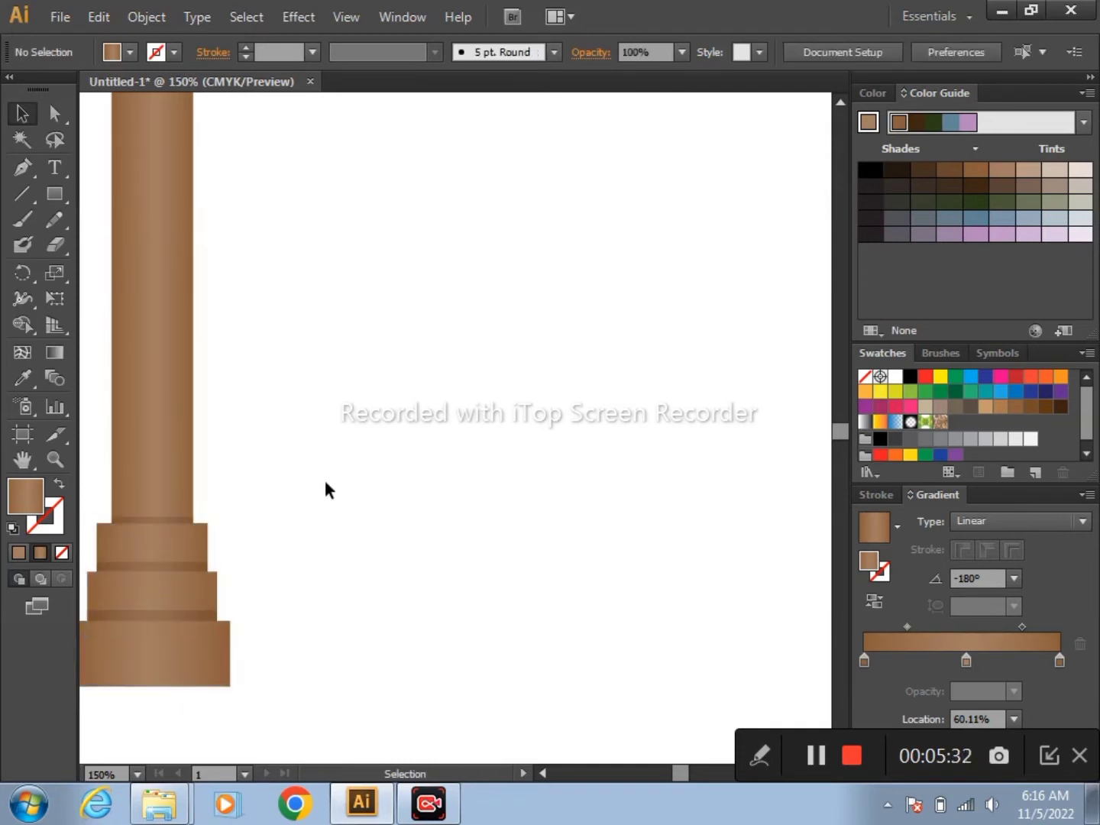
key(ctrl+0)
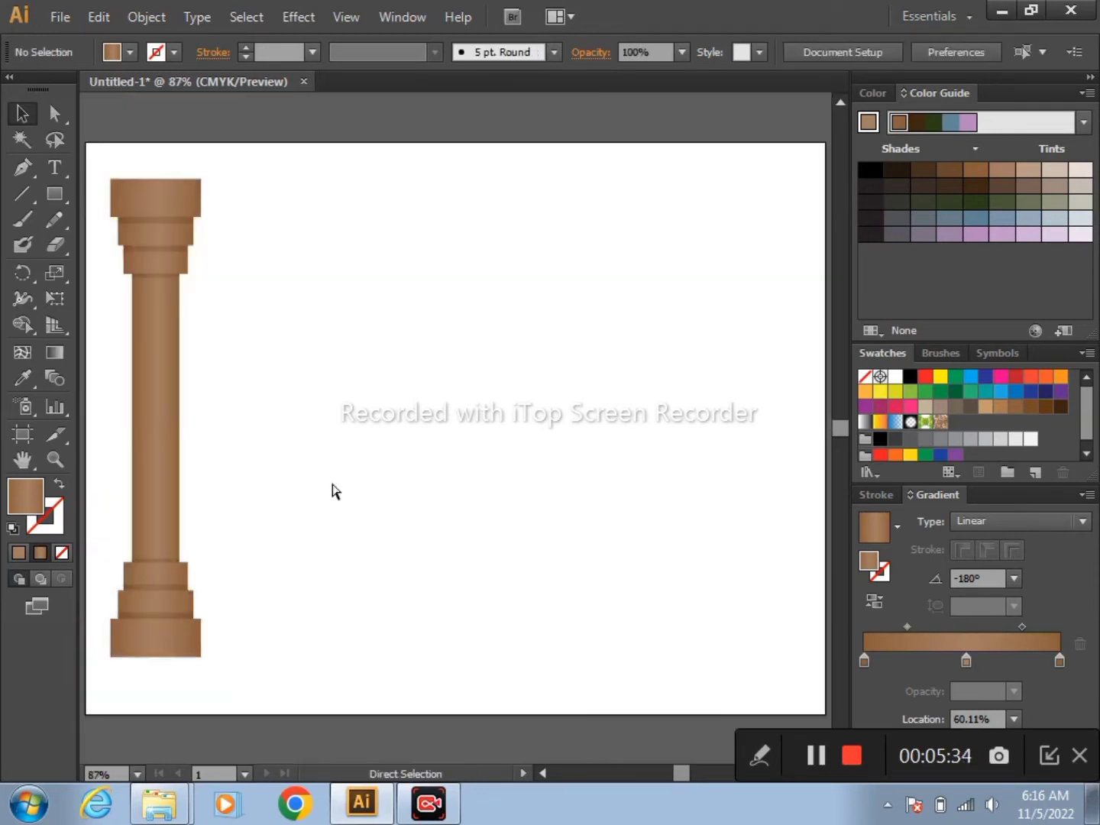
mouse_move(280, 168)
mouse_down()
mouse_move(73, 577)
mouse_move(351, 512)
mouse_up()
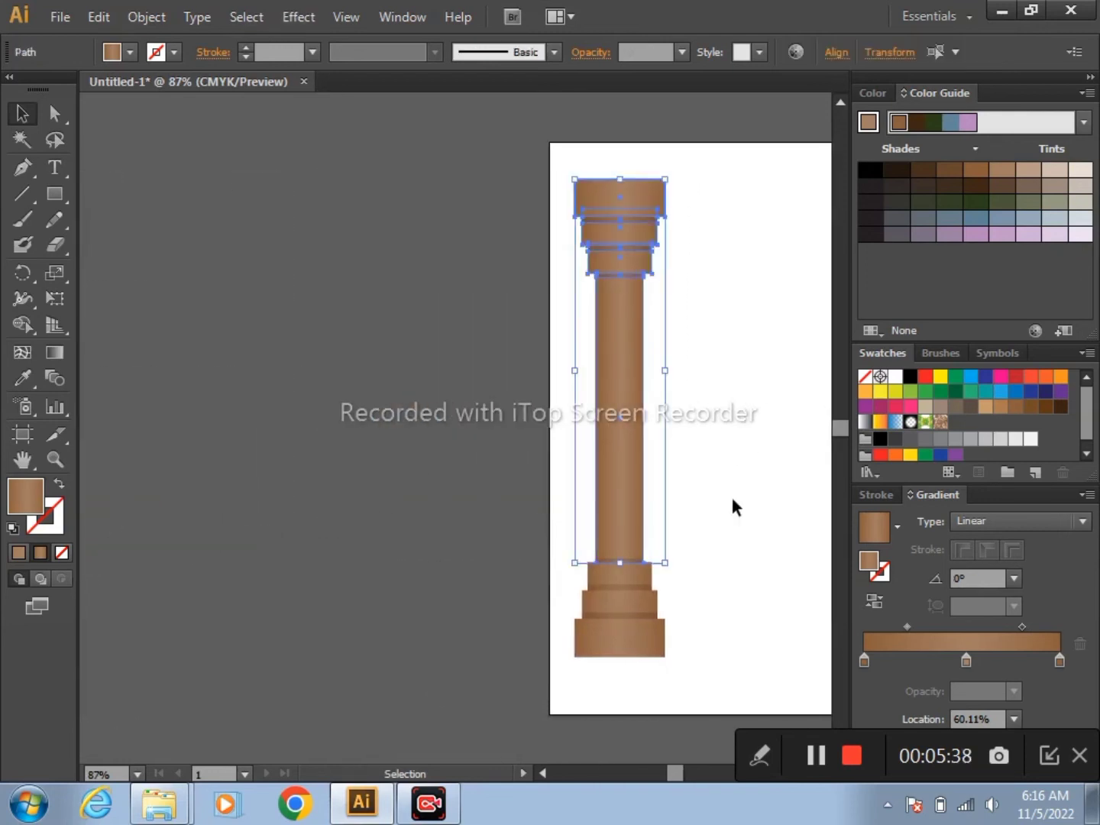
drag(676, 772, 671, 770)
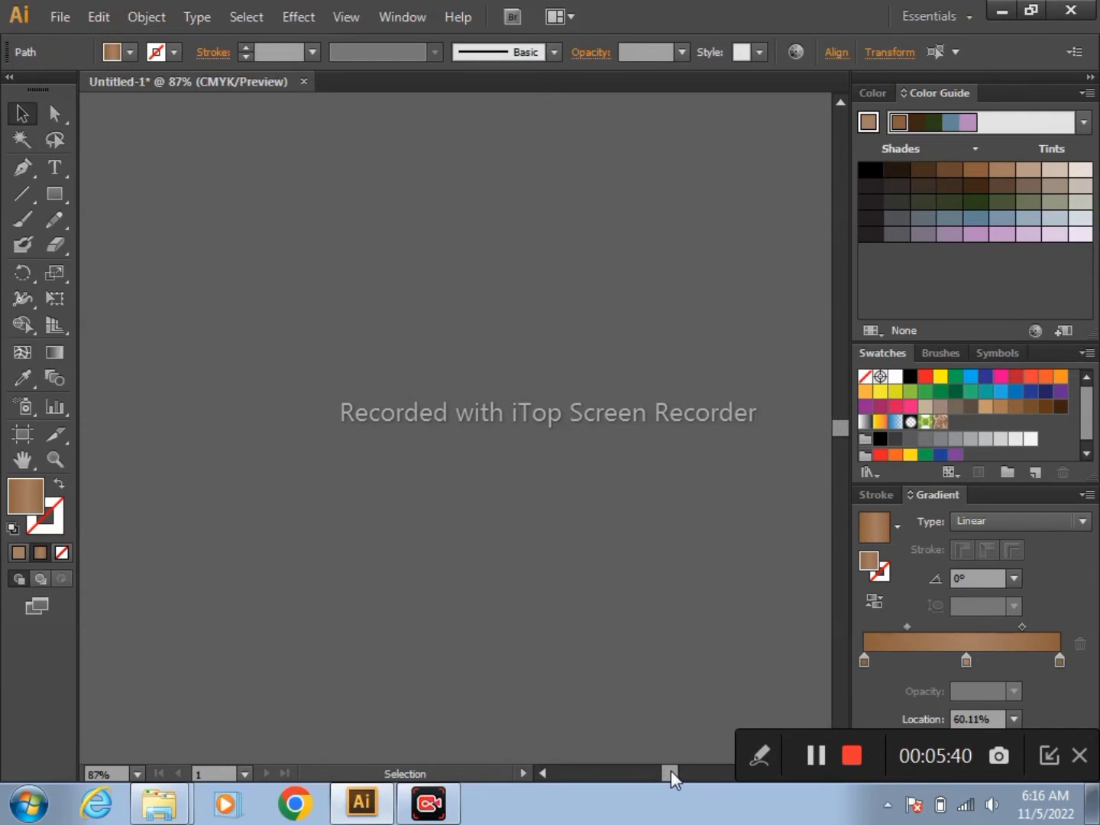
key(ctrl+0)
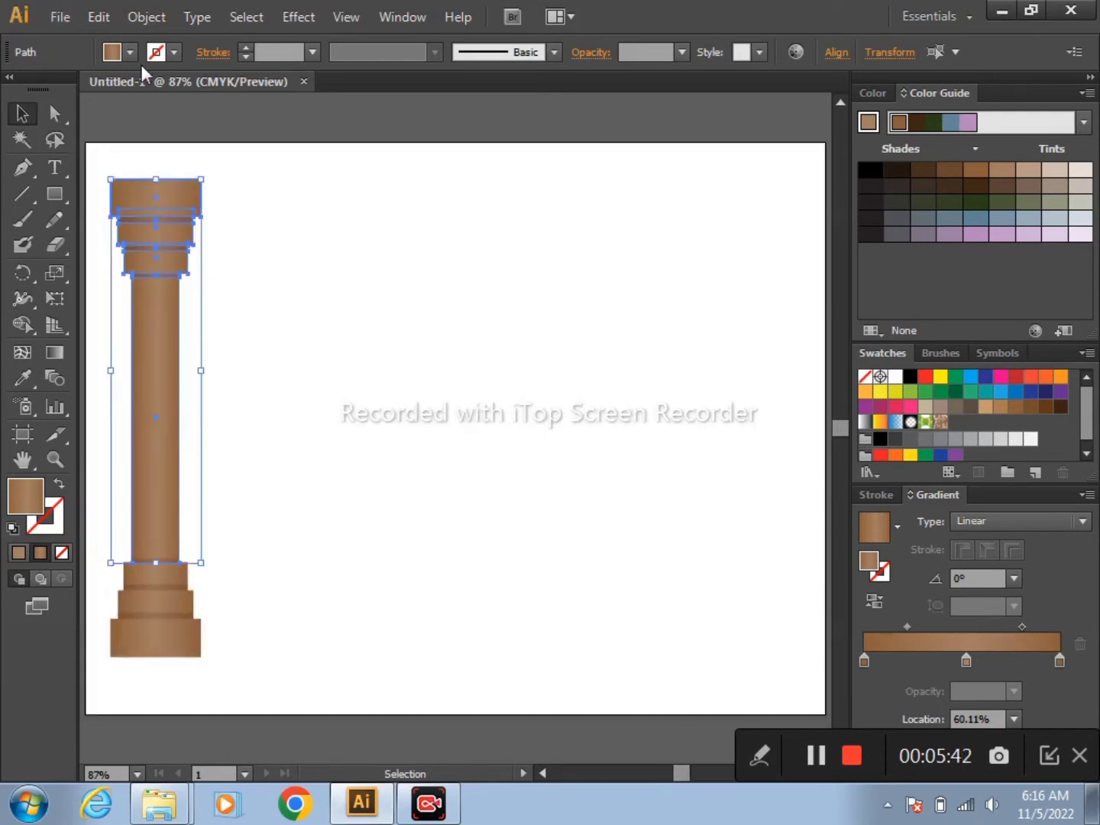
key(ctrl+a)
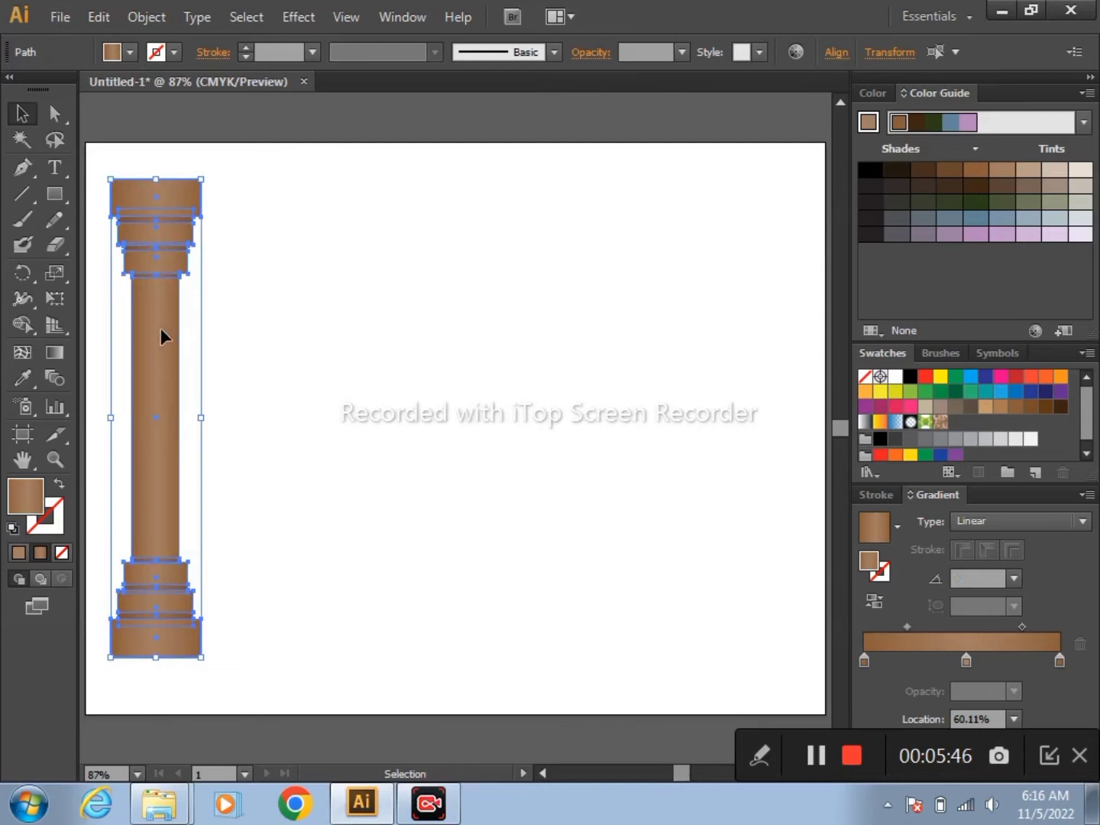
key(ctrl+8)
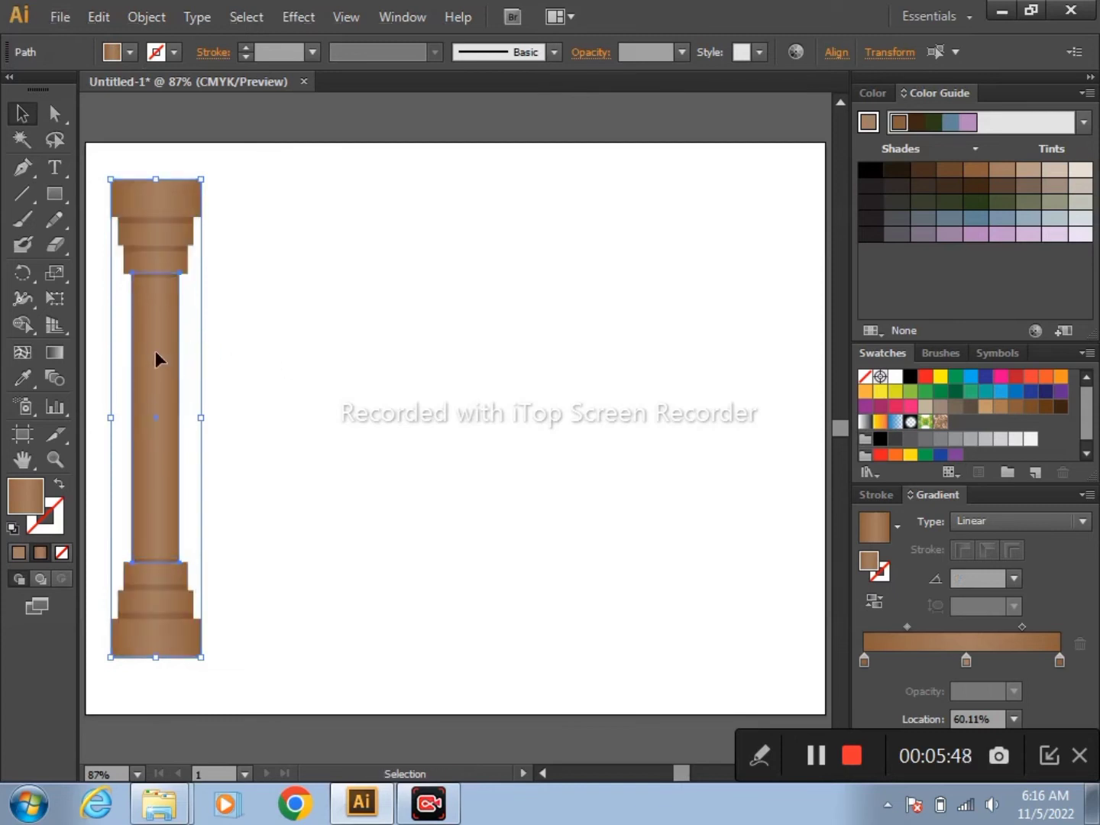
- Reselect the shaft, capital and base and group them into one column object
drag(155, 359, 266, 369)
key(ctrl+z)
key(ctrl+shift+a)
key(ctrl+a)
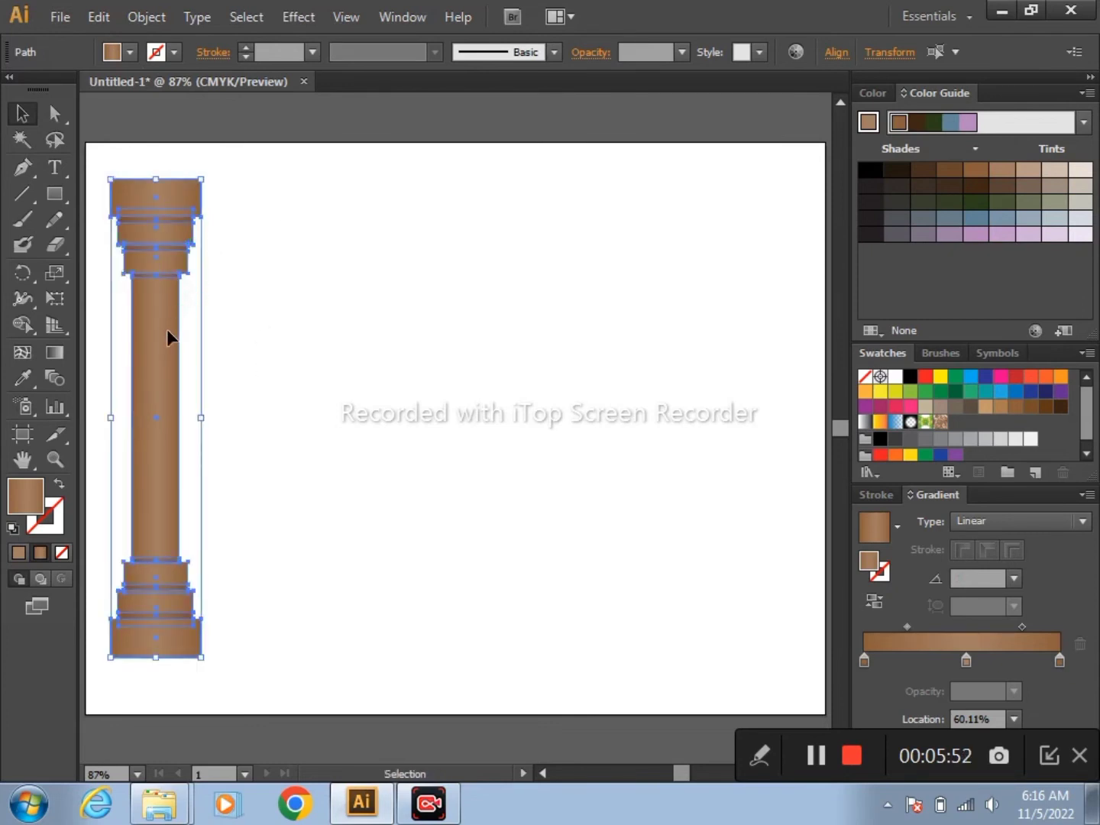
key(ctrl+g)
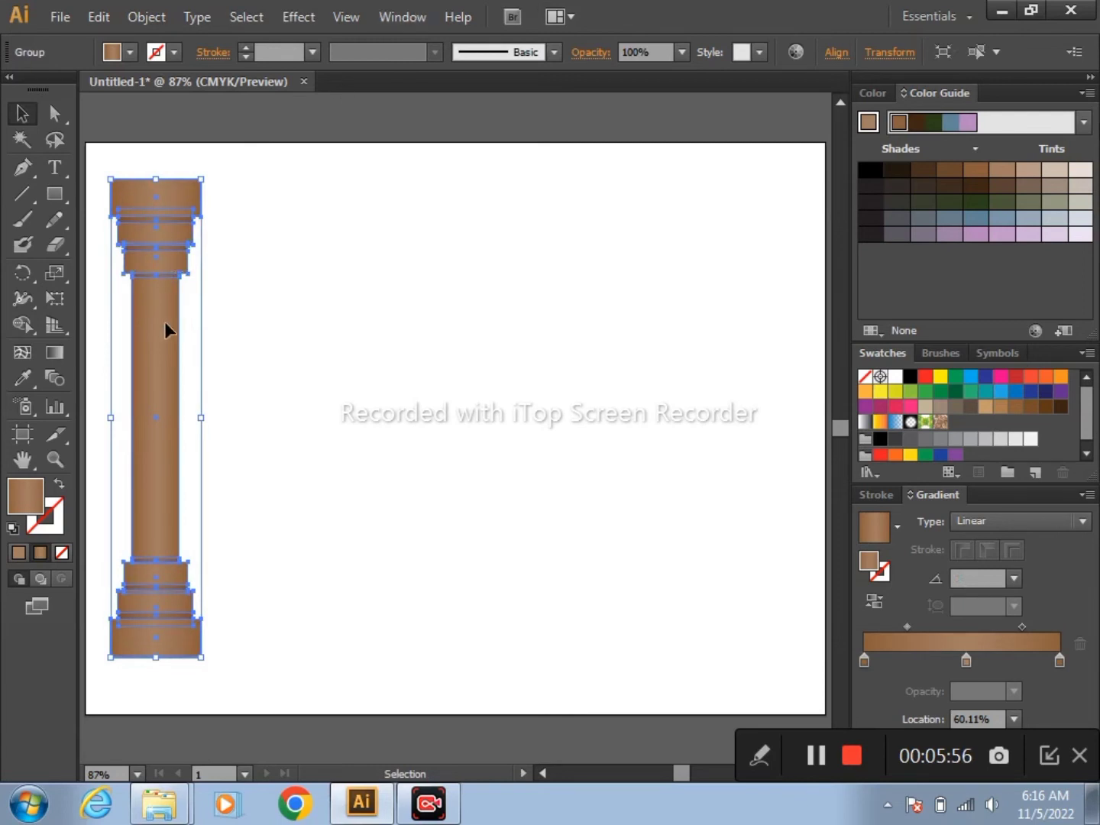
- Enter and exit isolation mode on the column group, then marquee-select the whole group
shift+click(162, 333)
double_click(174, 346)
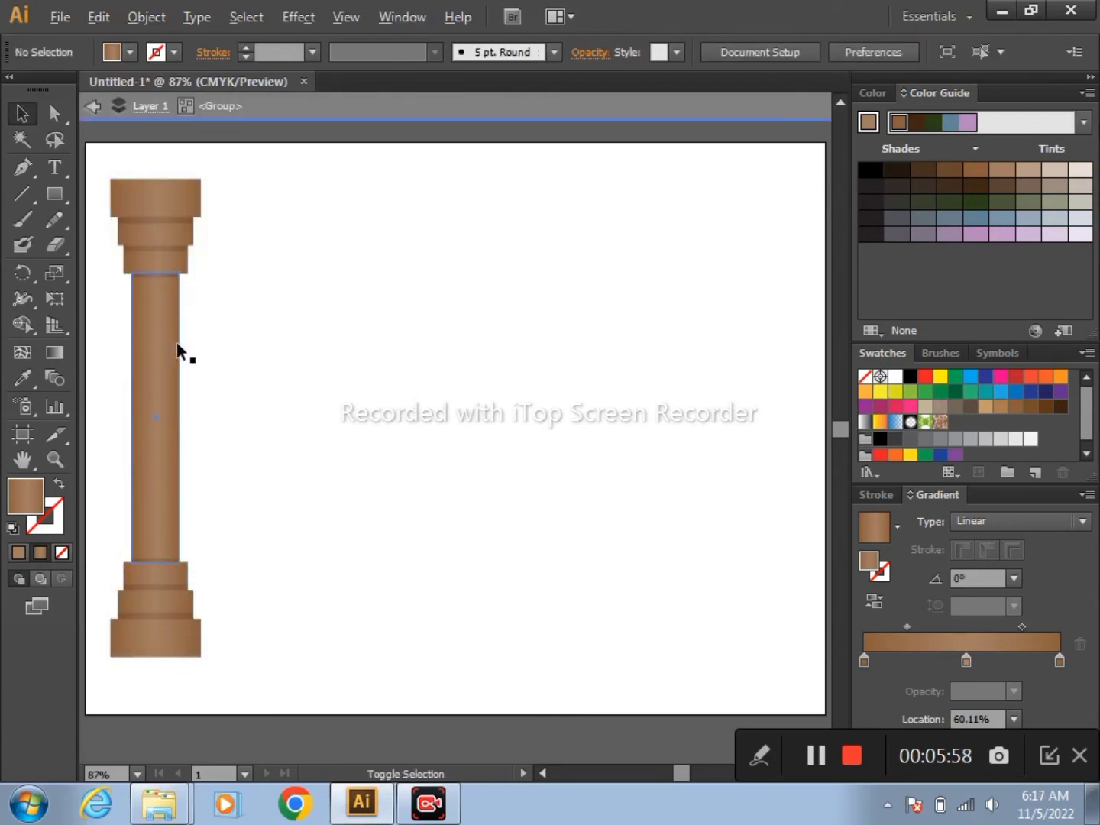
click(92, 104)
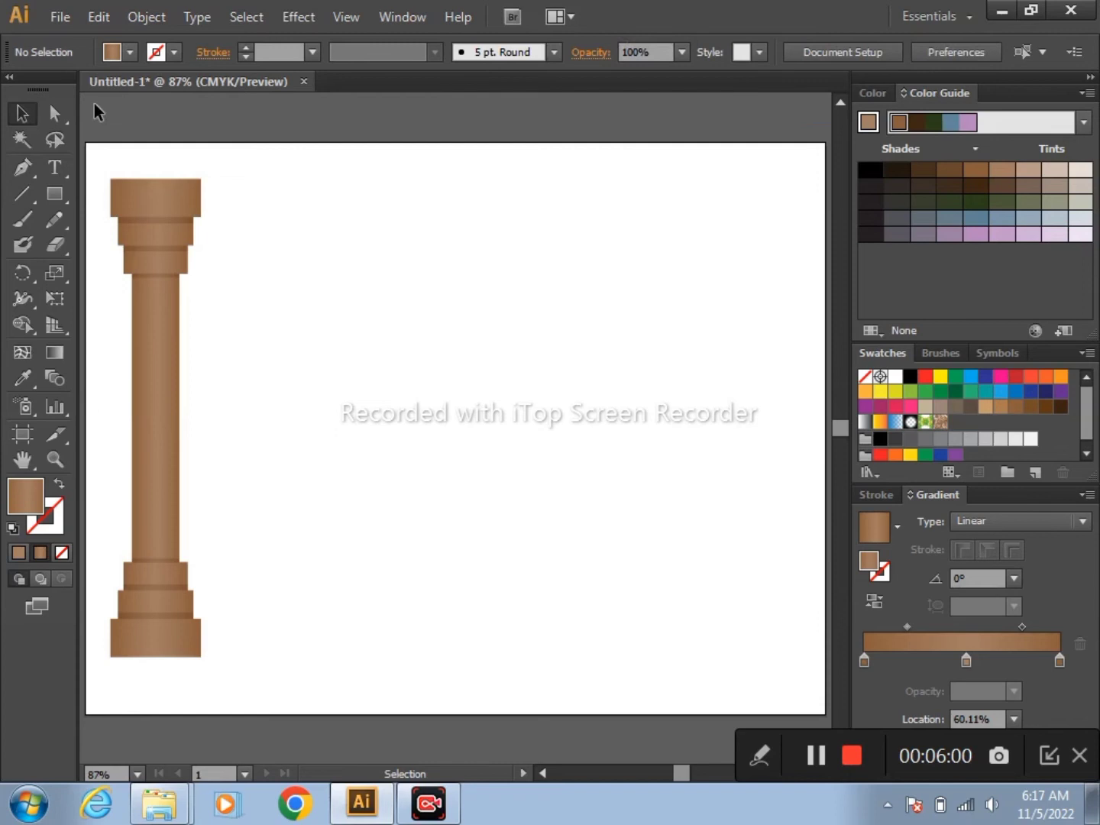
drag(353, 194, 113, 666)
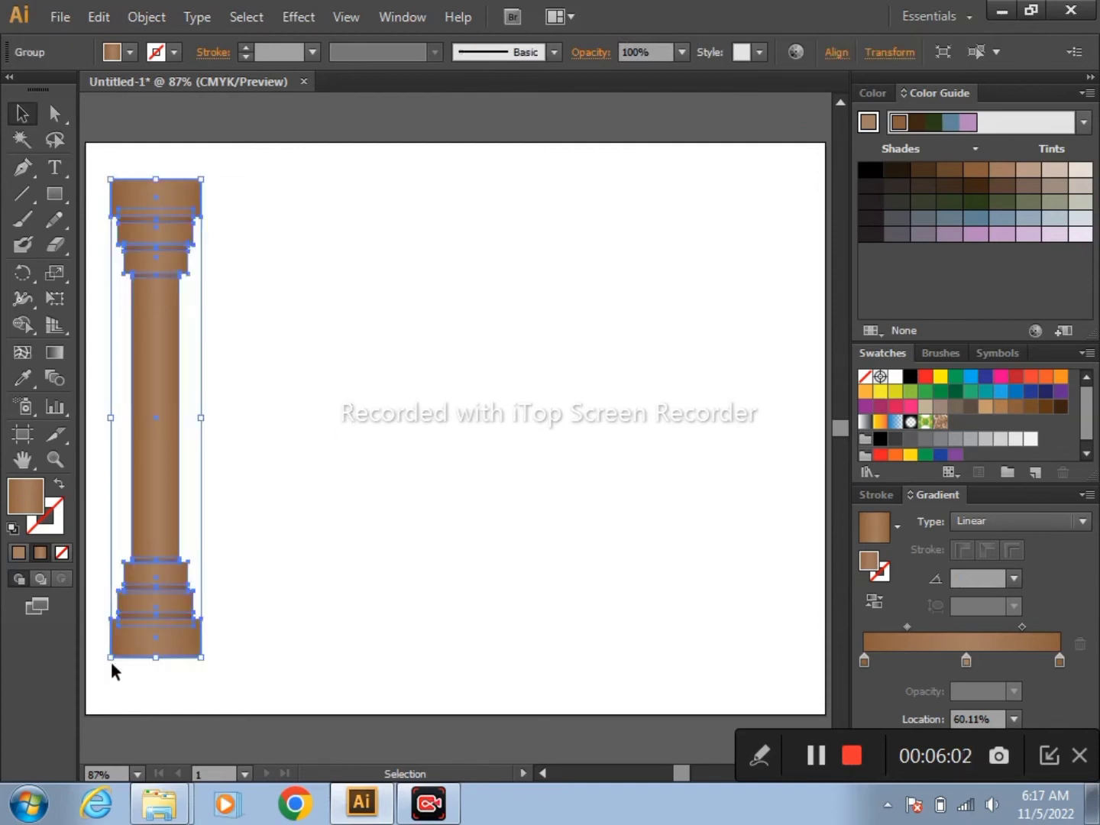
- Alt-drag a copy of the column to the right edge and level both columns
drag(148, 368, 391, 379)
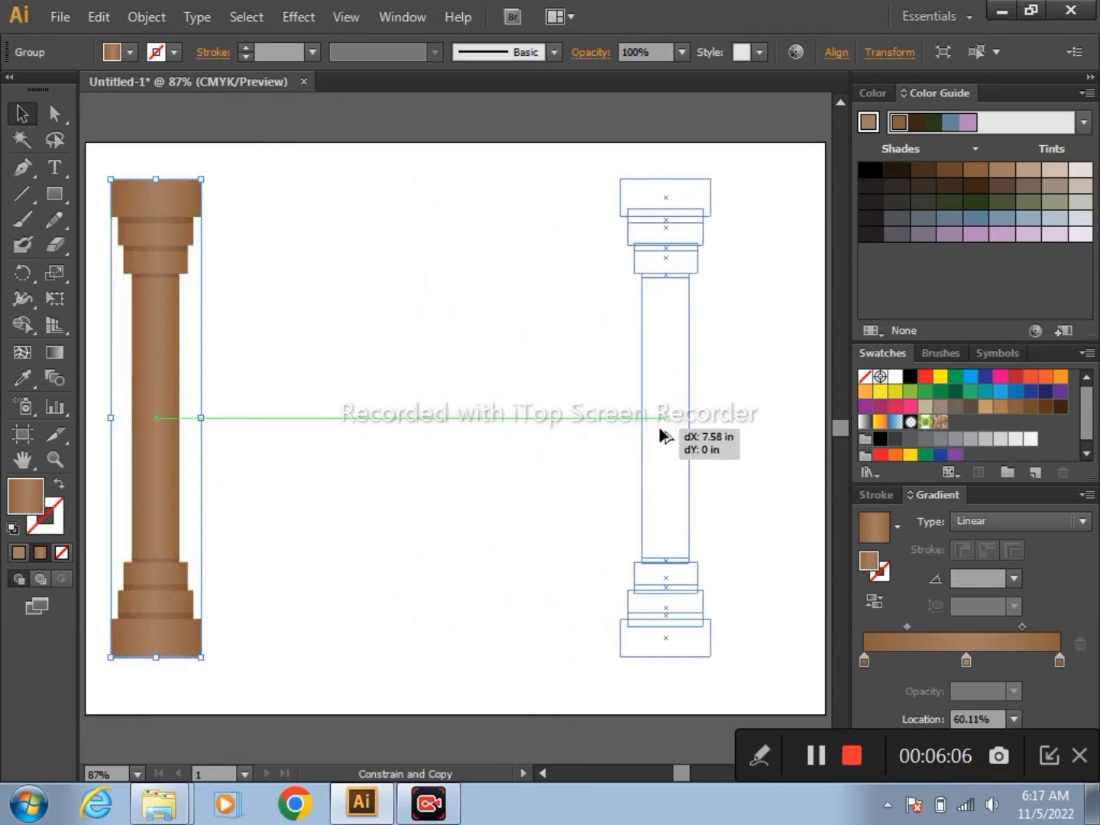
drag(391, 380, 681, 429)
key(ctrl+z)
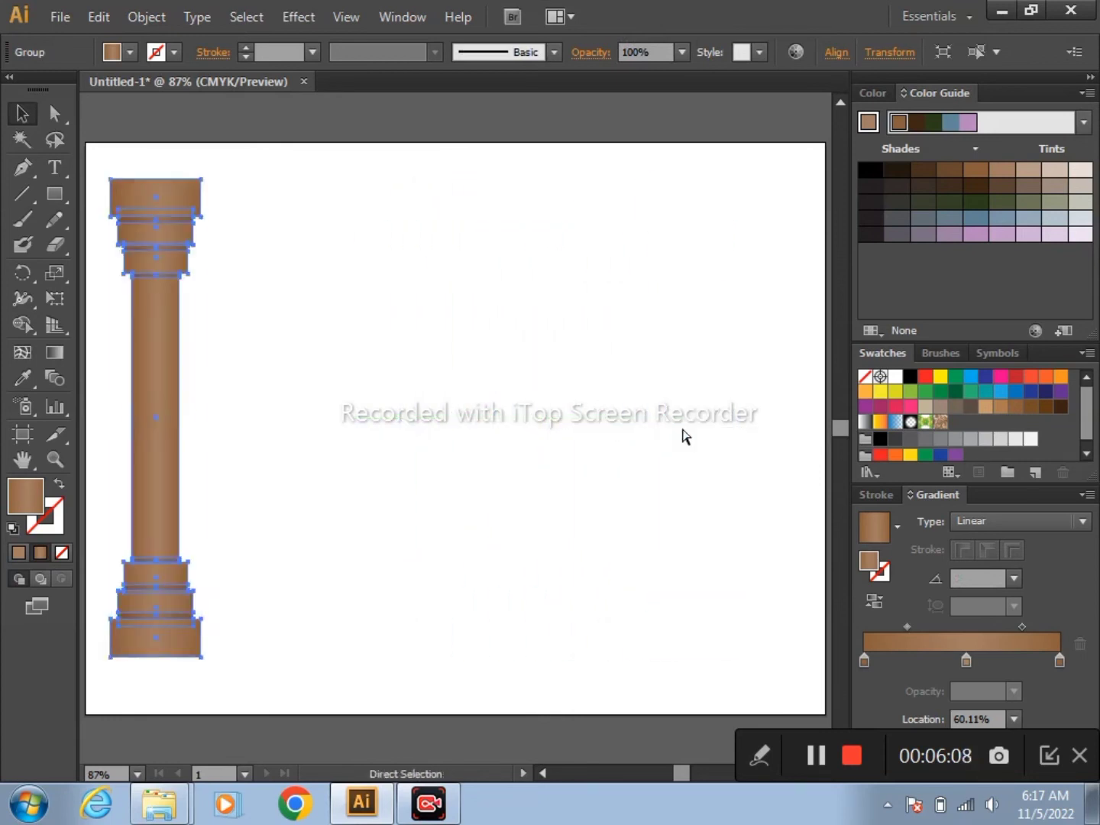
mouse_move(153, 379)
mouse_down()
mouse_move(650, 333)
mouse_move(724, 389)
mouse_up()
key(ctrl+z)
mouse_move(164, 371)
mouse_down()
mouse_move(197, 395)
mouse_move(754, 368)
mouse_up()
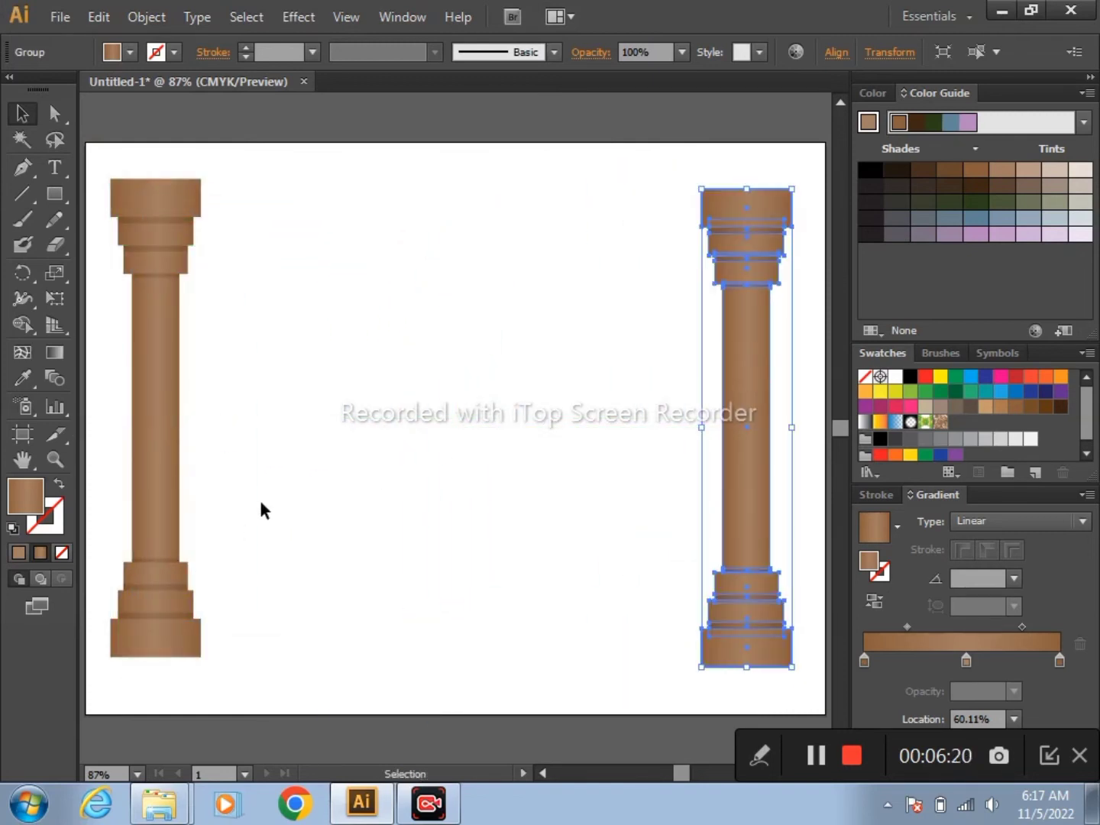
drag(176, 216, 193, 257)
mouse_move(752, 224)
mouse_down()
mouse_move(709, 259)
mouse_move(706, 245)
mouse_up()
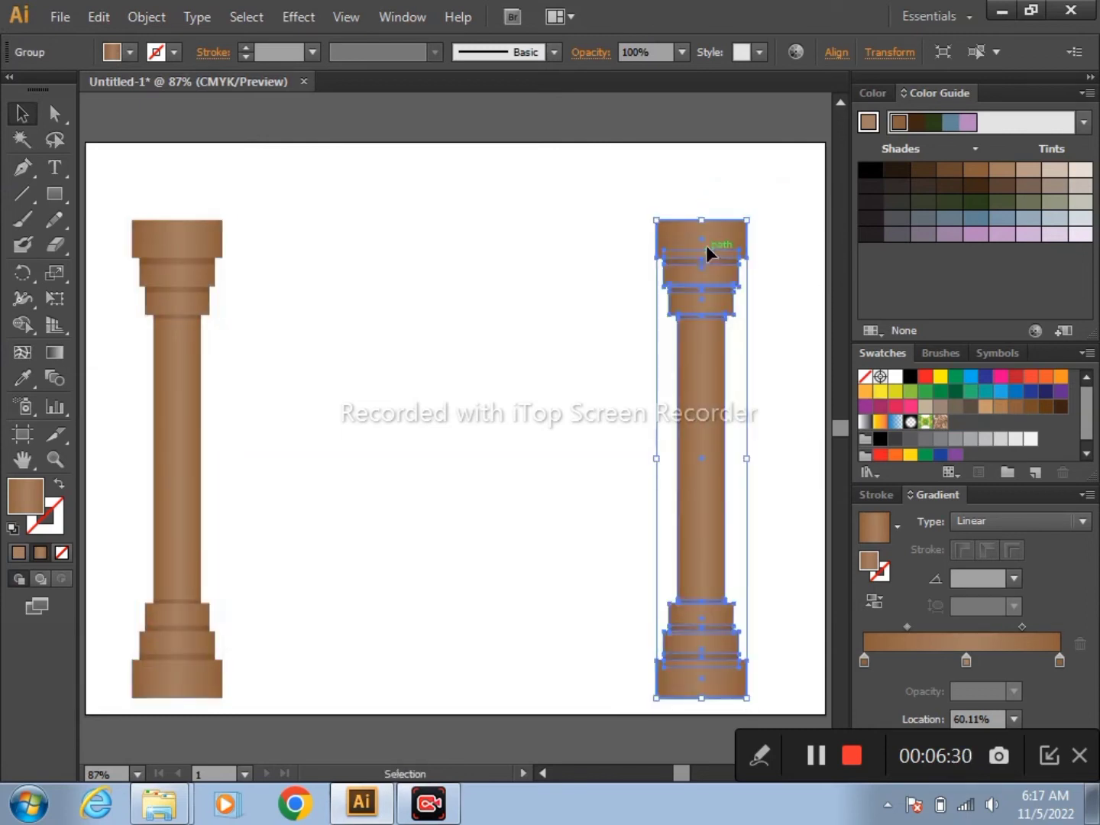
- Draw a brown-gradient beam rectangle spanning both column tops, deleting a stray small rectangle
click(54, 193)
drag(115, 173, 146, 207)
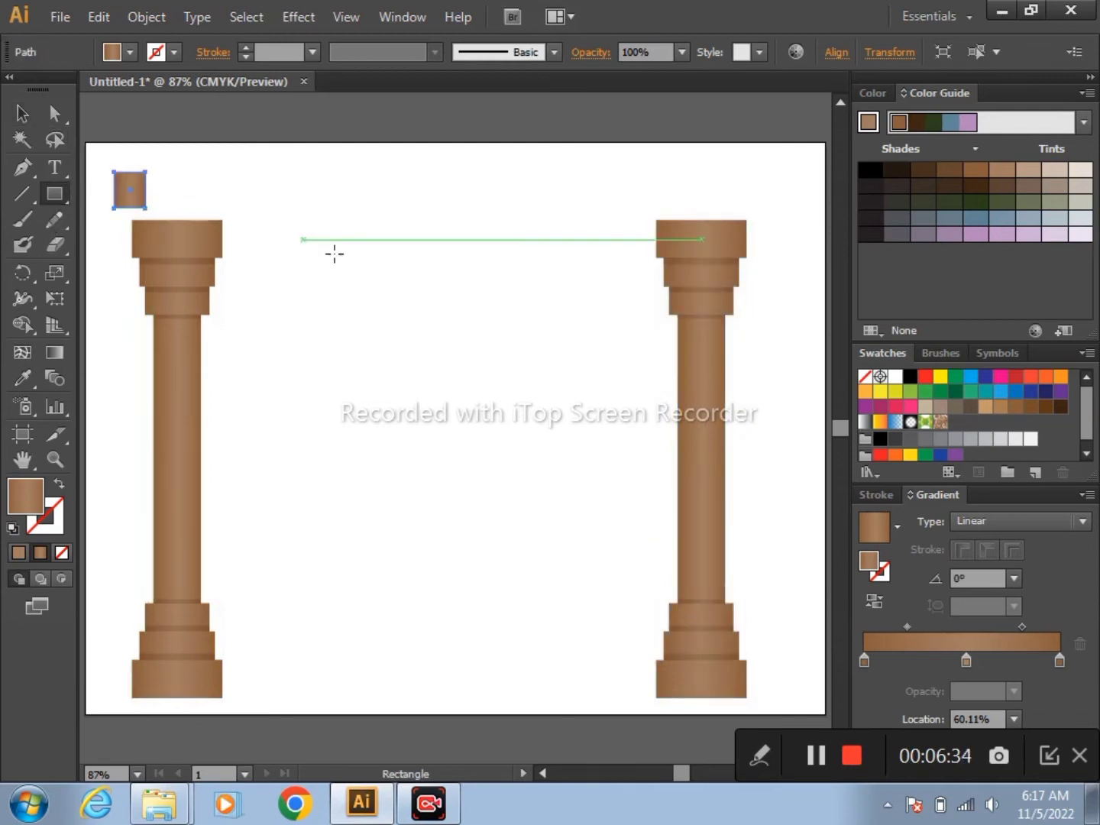
click(353, 268)
click(602, 436)
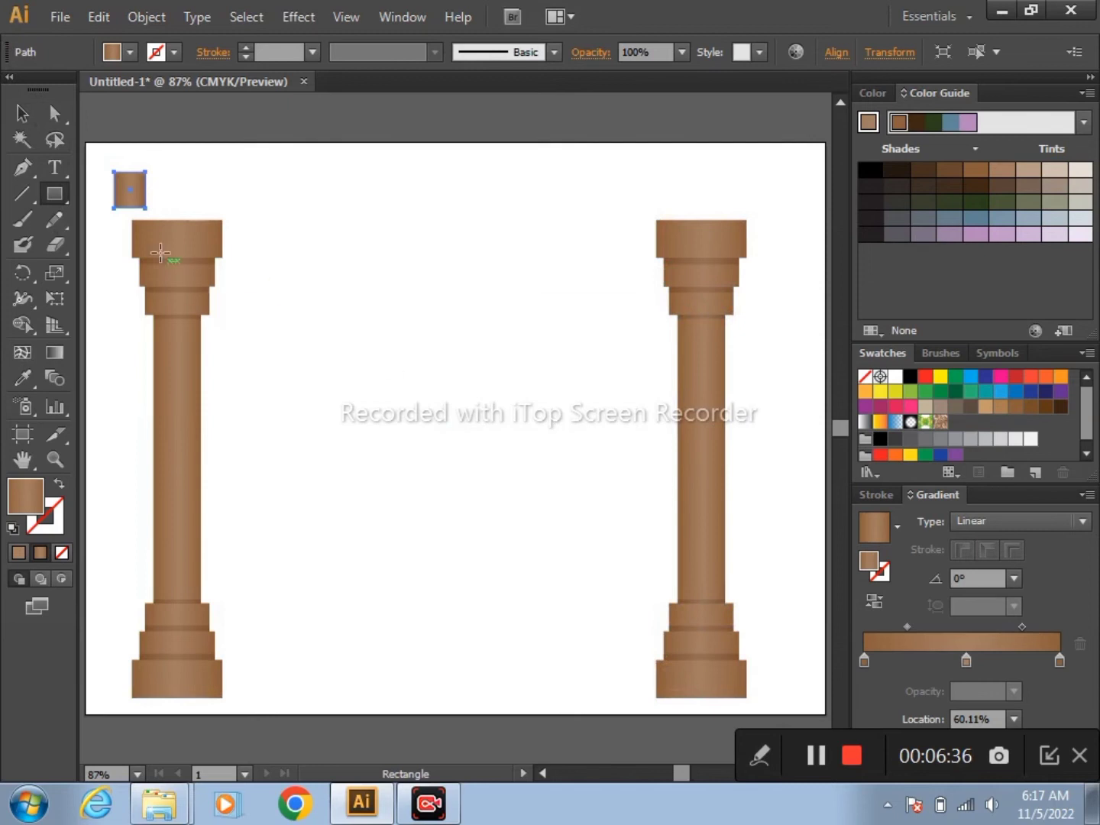
key(Delete)
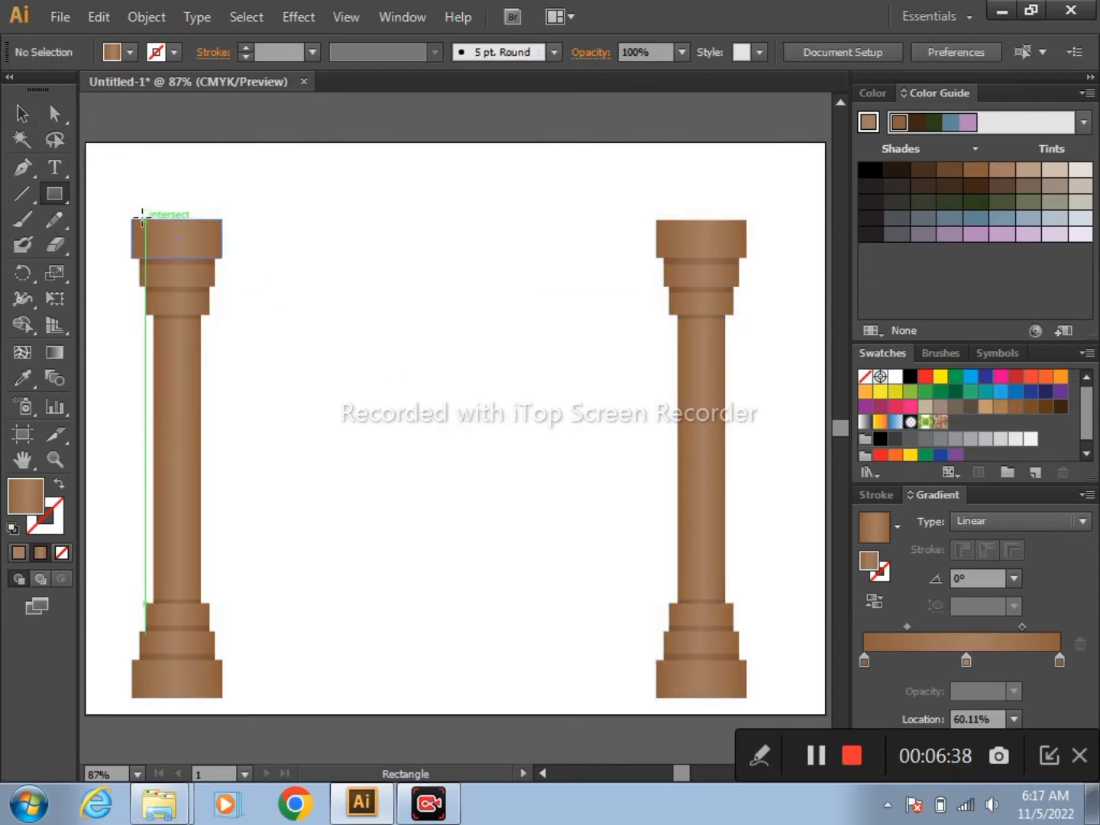
mouse_move(131, 220)
mouse_down()
mouse_move(277, 169)
mouse_move(746, 163)
mouse_up()
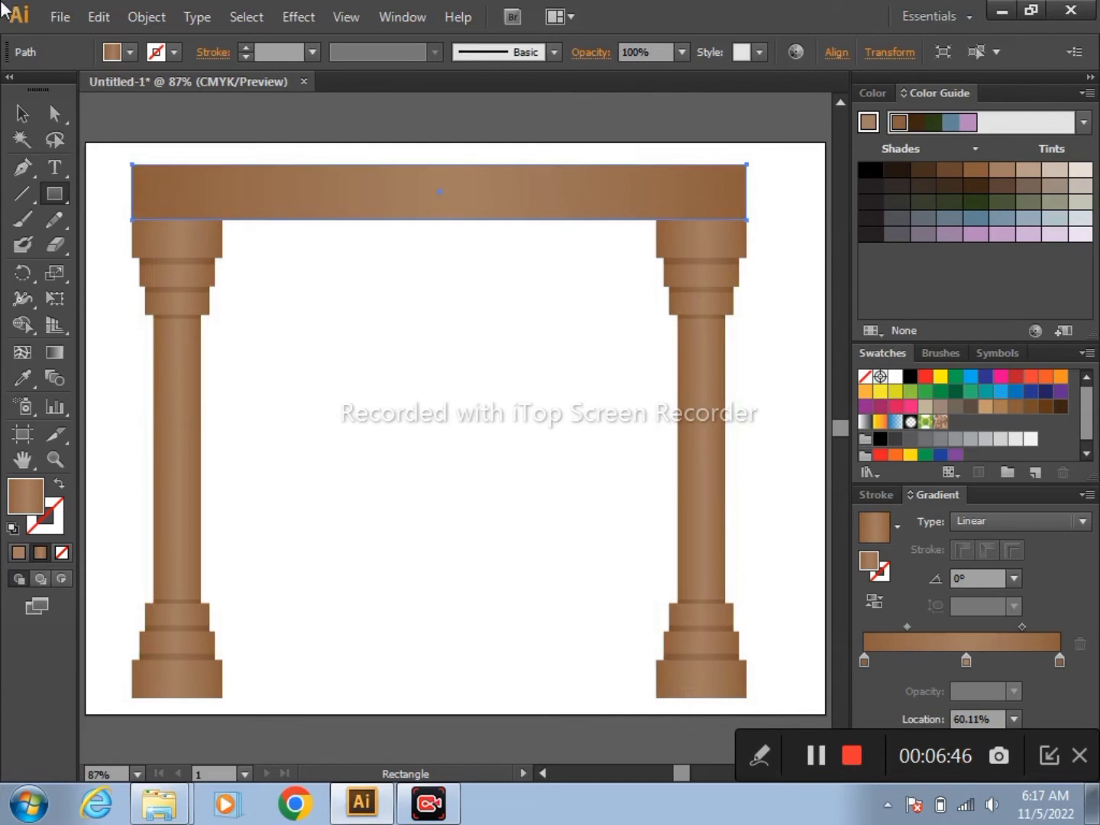
click(23, 116)
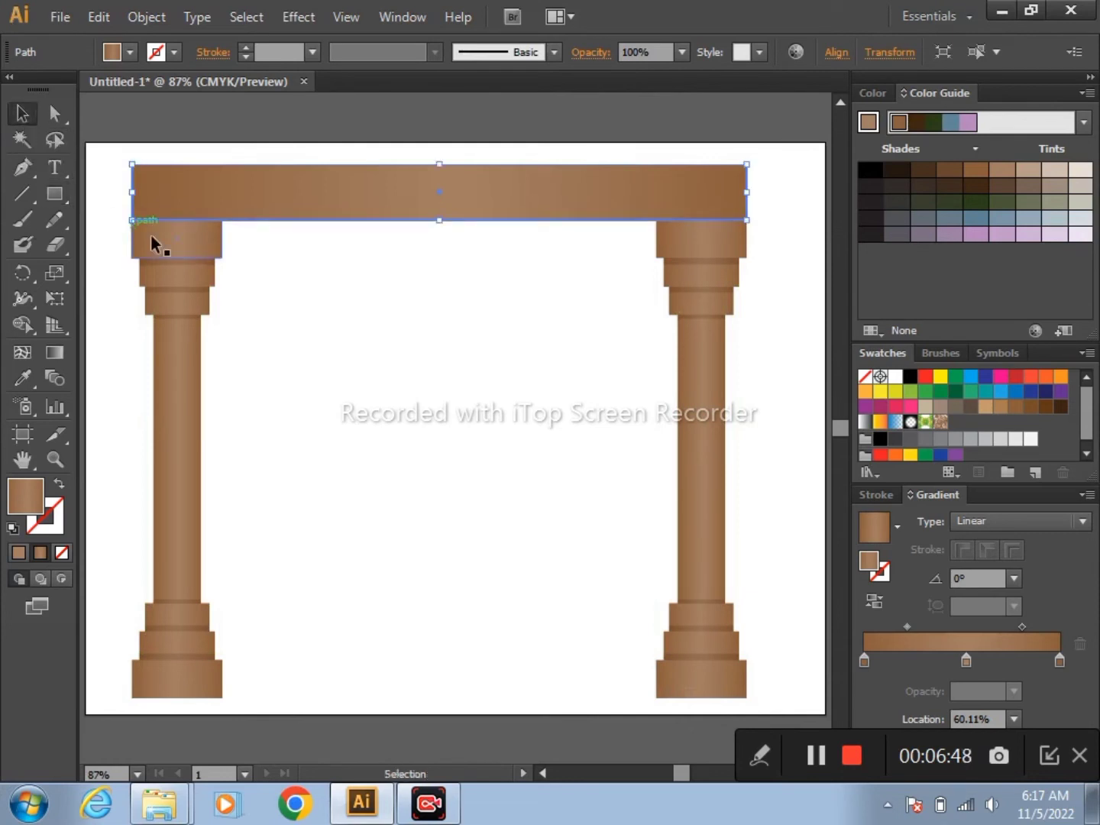
click(298, 336)
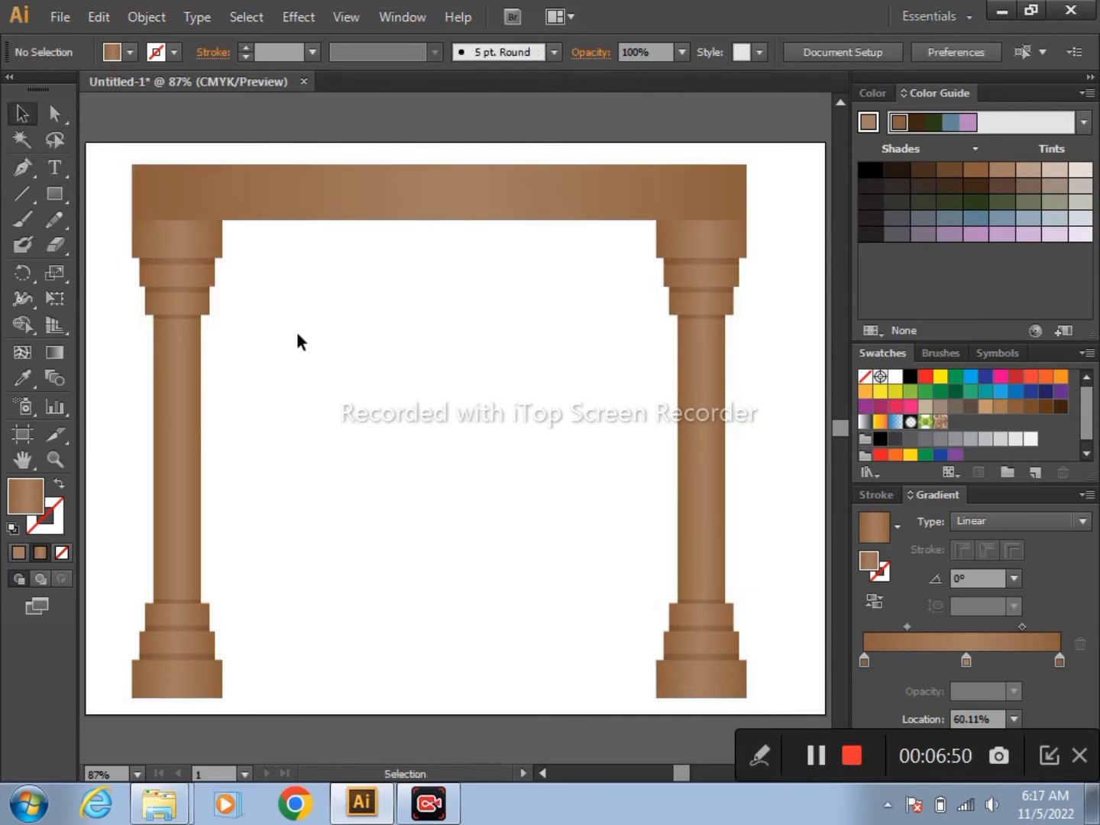
- Select the beam and both columns and group them into one arch
key(ctrl+a)
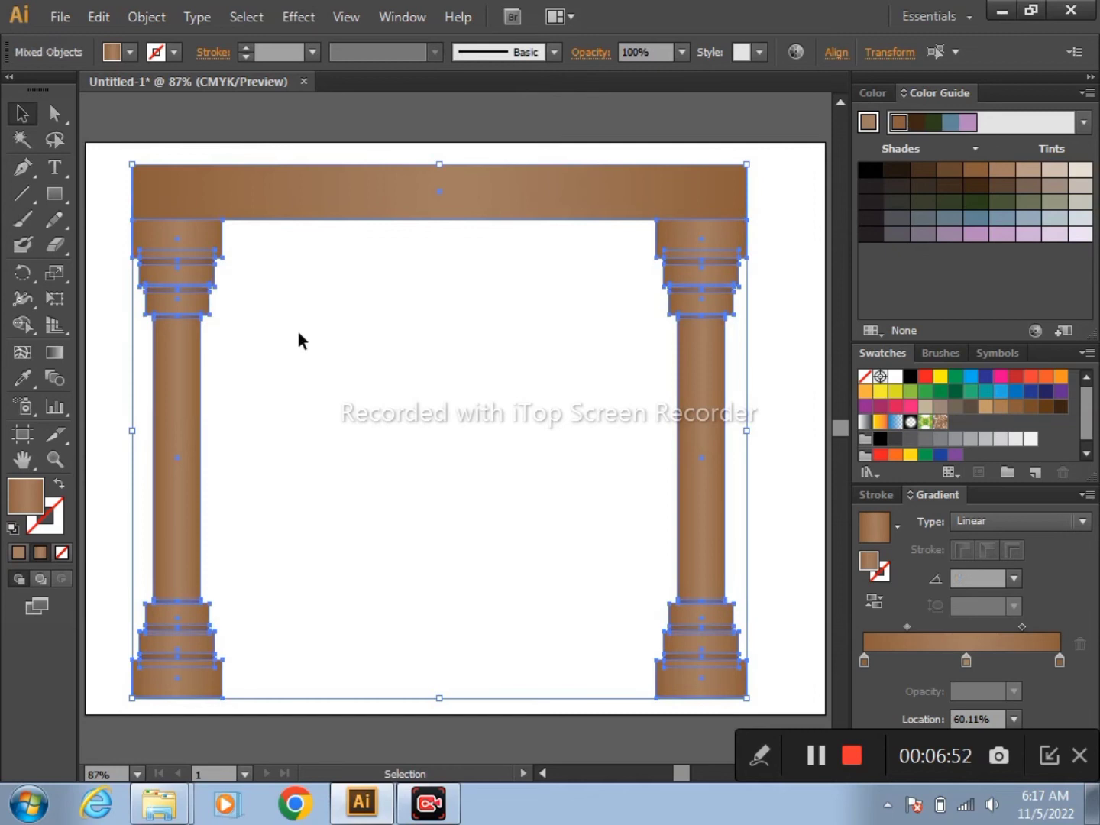
key(ctrl+g)
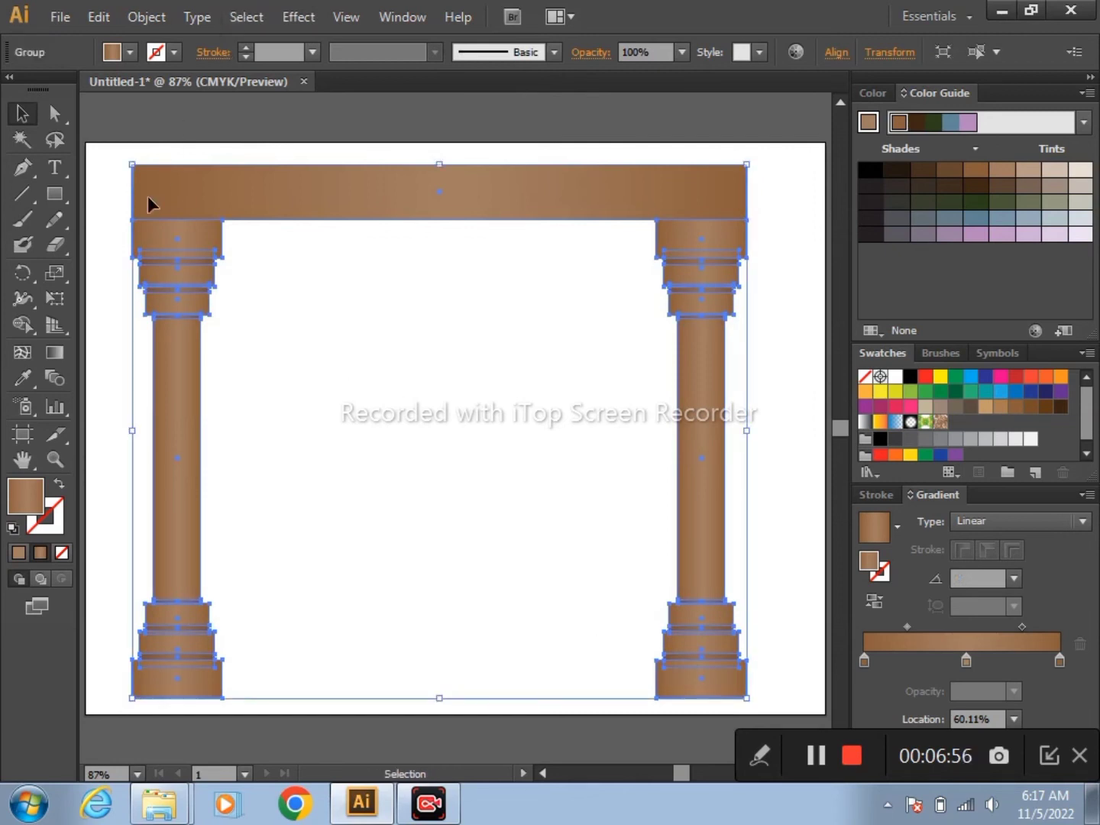
click(54, 274)
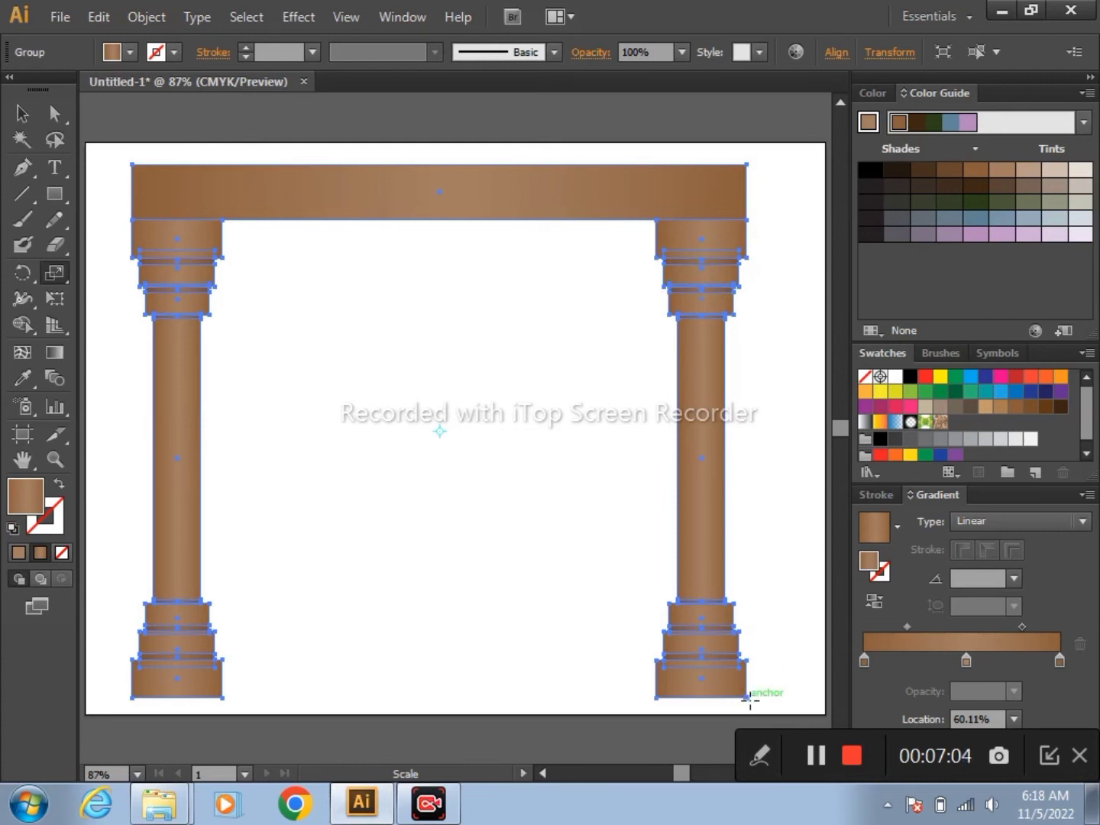
- Alt-drag a scaled-down copy of the arch, then repeat it with Ctrl+D toward the centre
drag(747, 697, 657, 613)
key(v)
key(ctrl+d)
key(ctrl+d)
key(ctrl+d)
key(ctrl+d)
key(ctrl+d)
key(ctrl+d)
key(ctrl+d)
key(ctrl+d)
key(s)
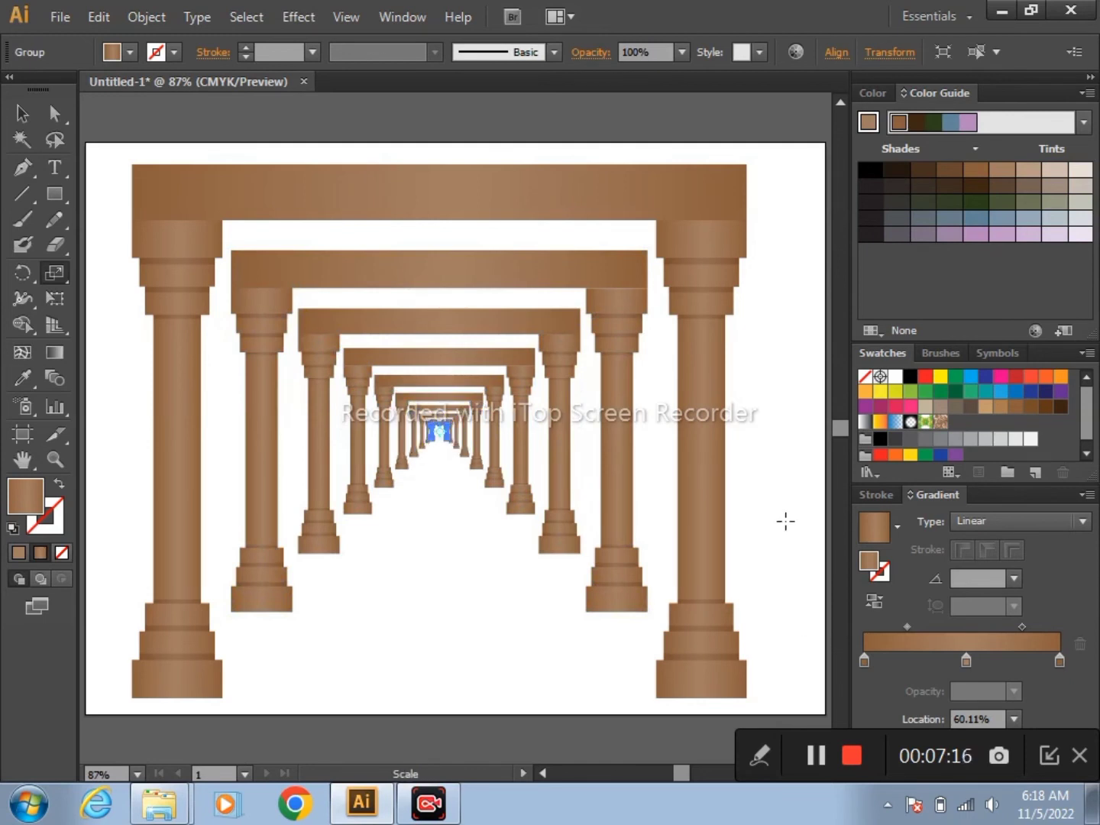
- Undo the three receding arch copies, leaving only the original large arch
click(22, 113)
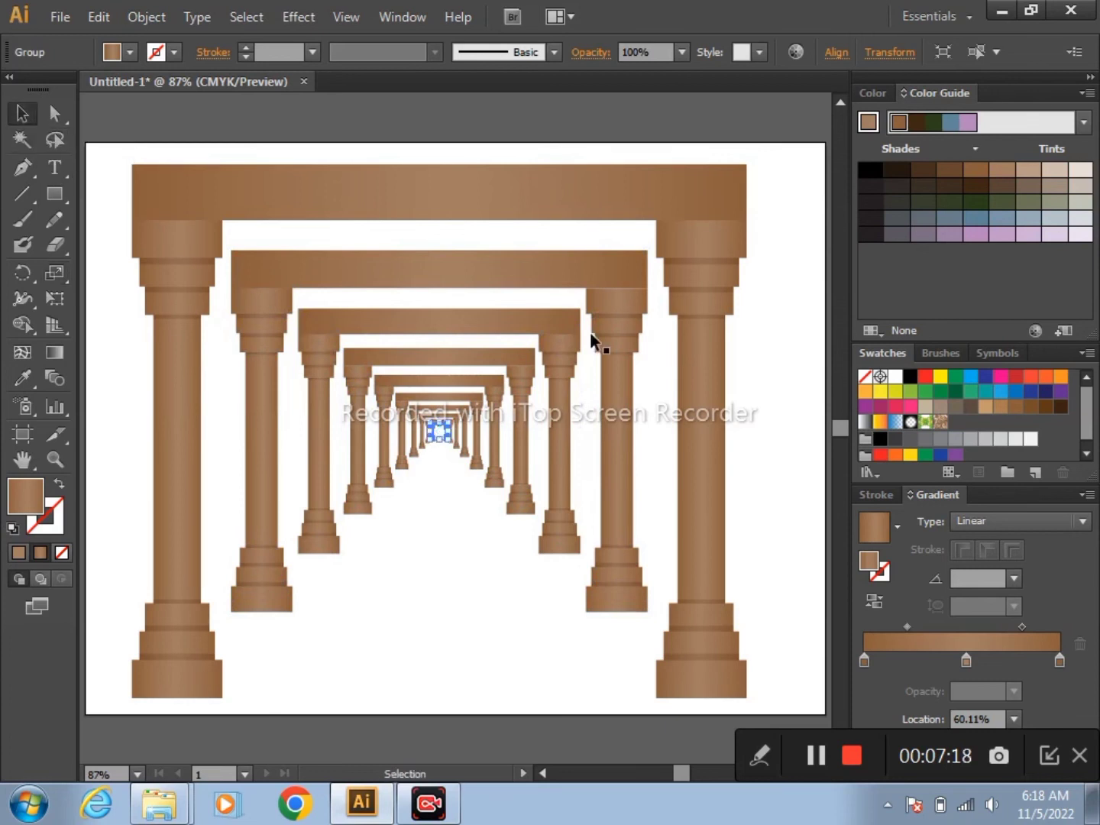
click(773, 444)
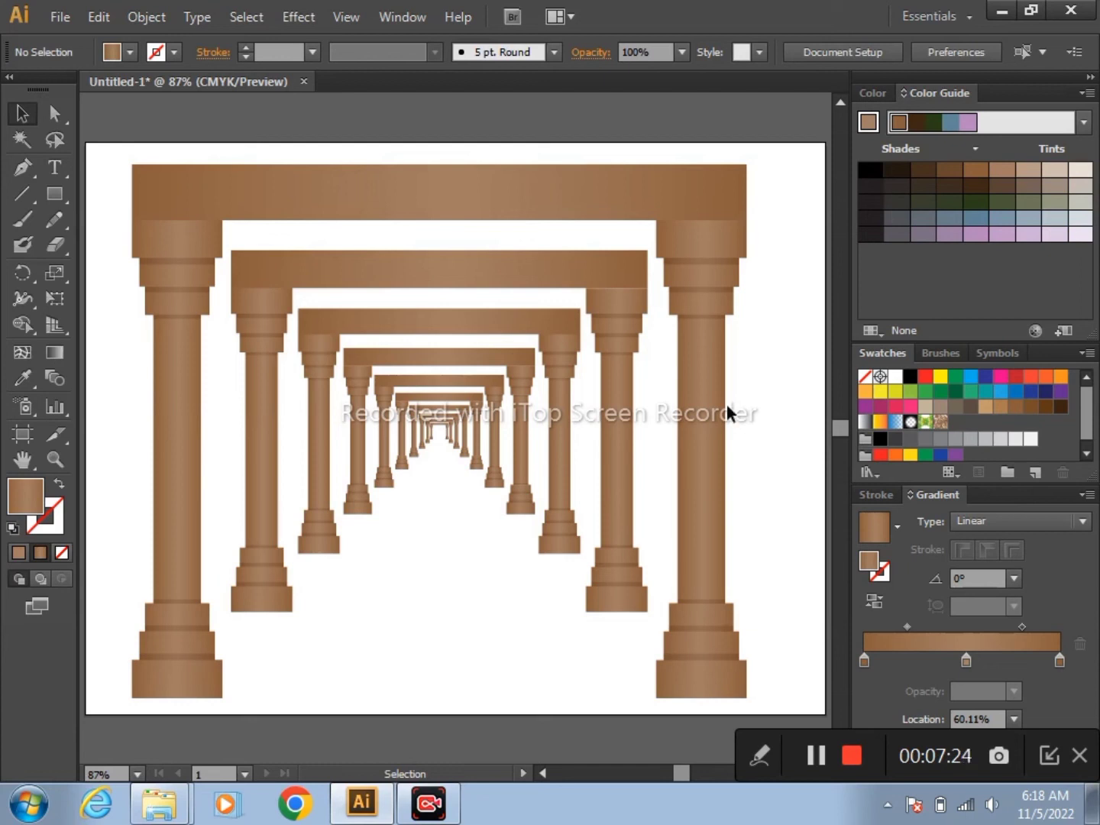
ctrl+click(695, 267)
key(ctrl+z)
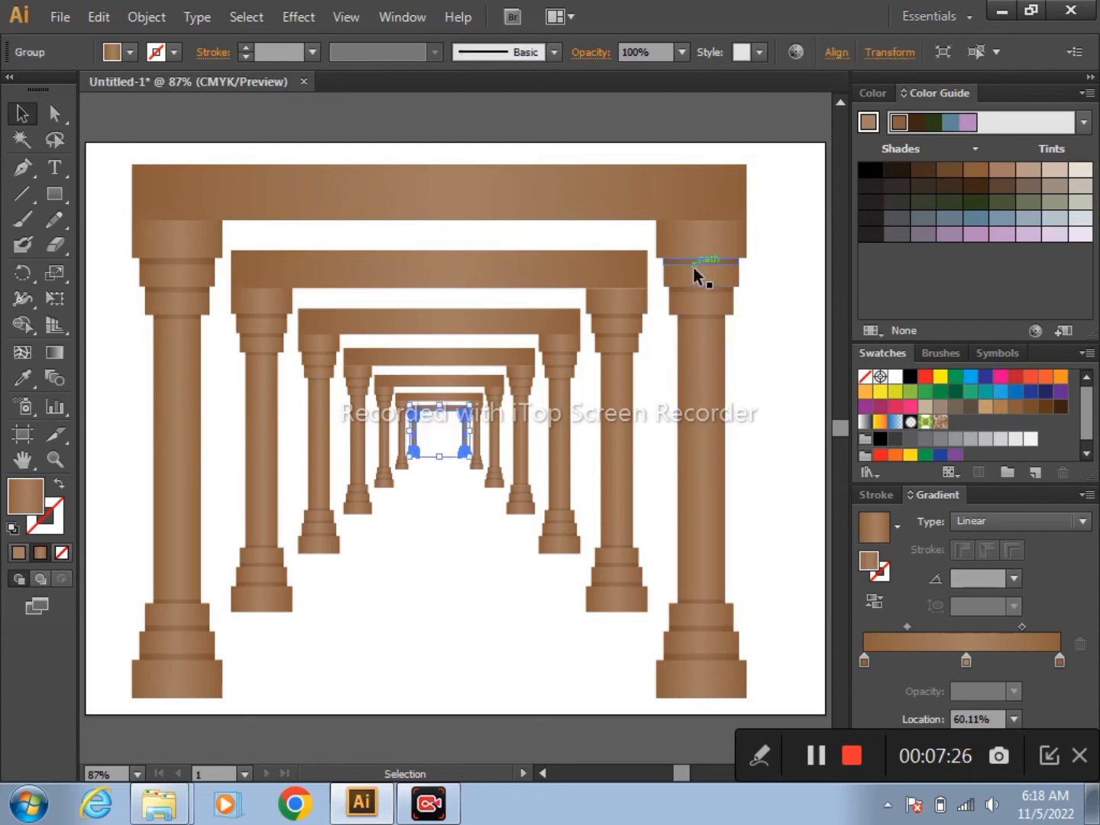
key(ctrl+z)
key(ctrl+z)
key(ctrl+z)
key(ctrl+z)
key(ctrl+z)
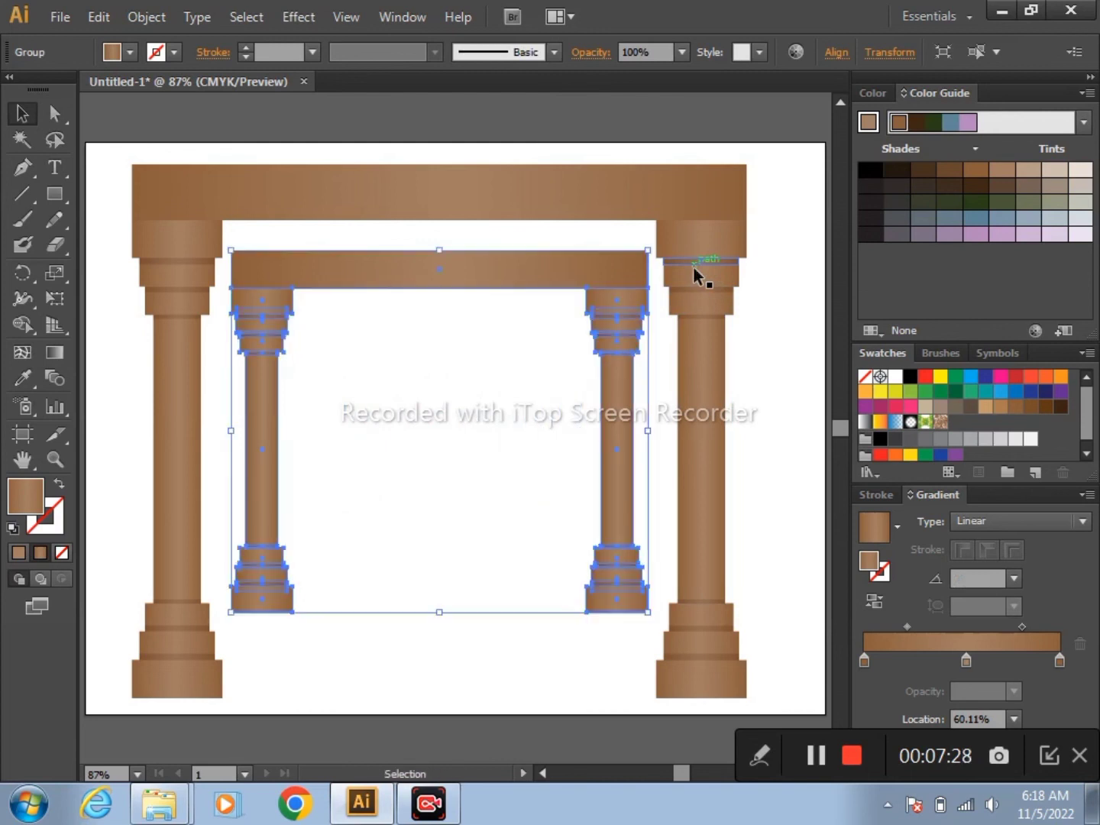
key(ctrl+z)
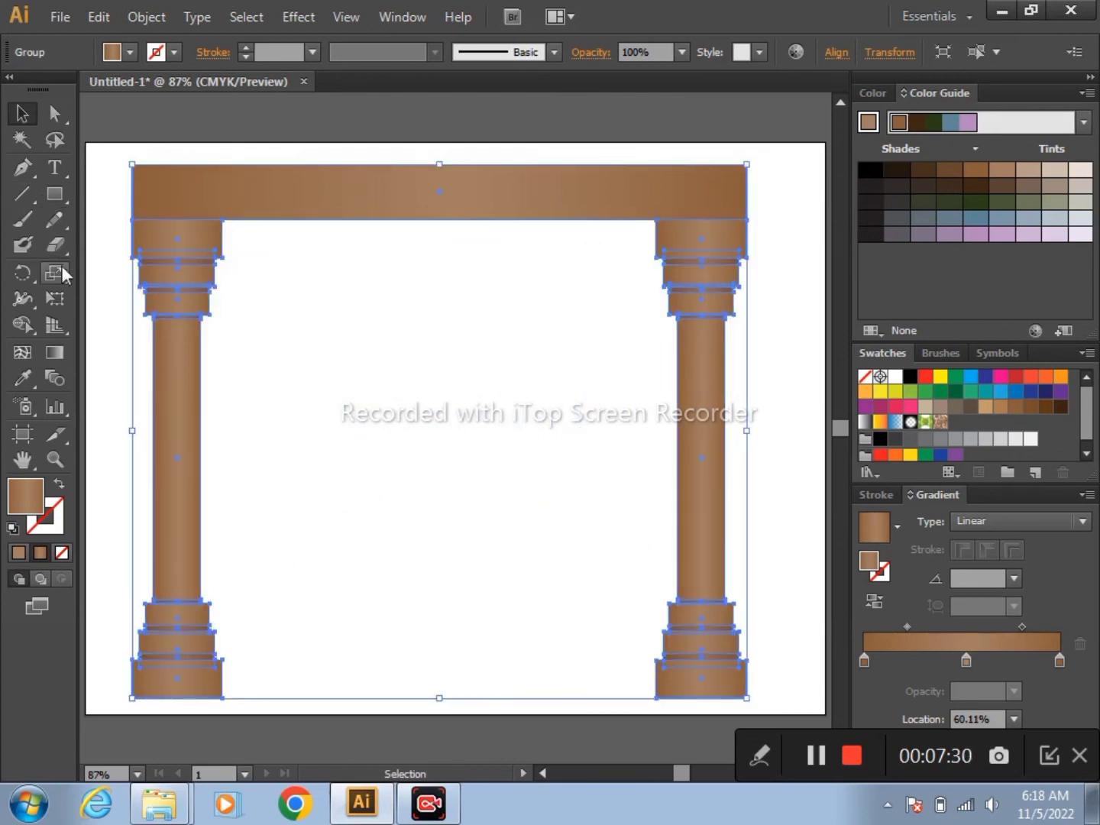
click(63, 274)
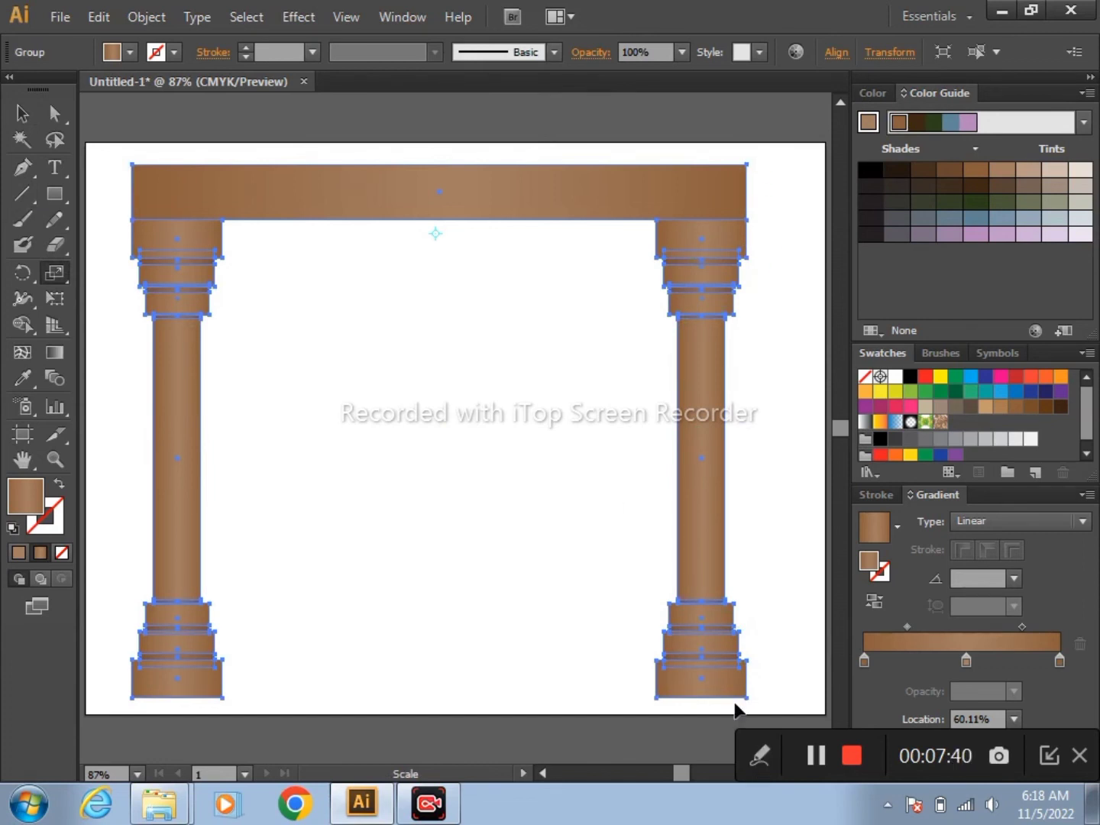
- Scale a 76.57% copy of the arch toward the top centre and repeat it twice
drag(746, 699, 638, 626)
key(ctrl+d)
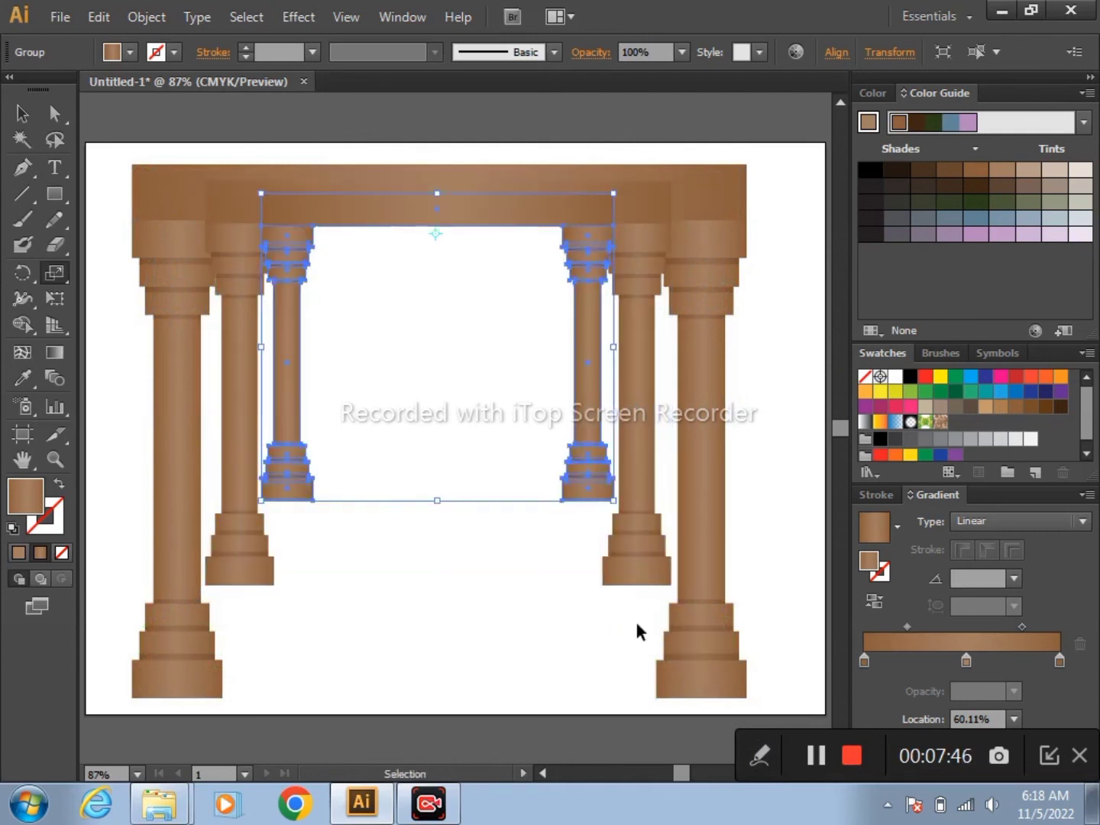
key(ctrl+d)
key(ctrl+d)
key(ctrl+d)
key(ctrl+d)
key(ctrl+d)
key(ctrl+d)
key(ctrl+d)
key(ctrl+d)
key(ctrl+d)
key(ctrl+d)
key(ctrl+d)
key(ctrl+d)
key(ctrl+d)
key(ctrl+d)
key(ctrl+d)
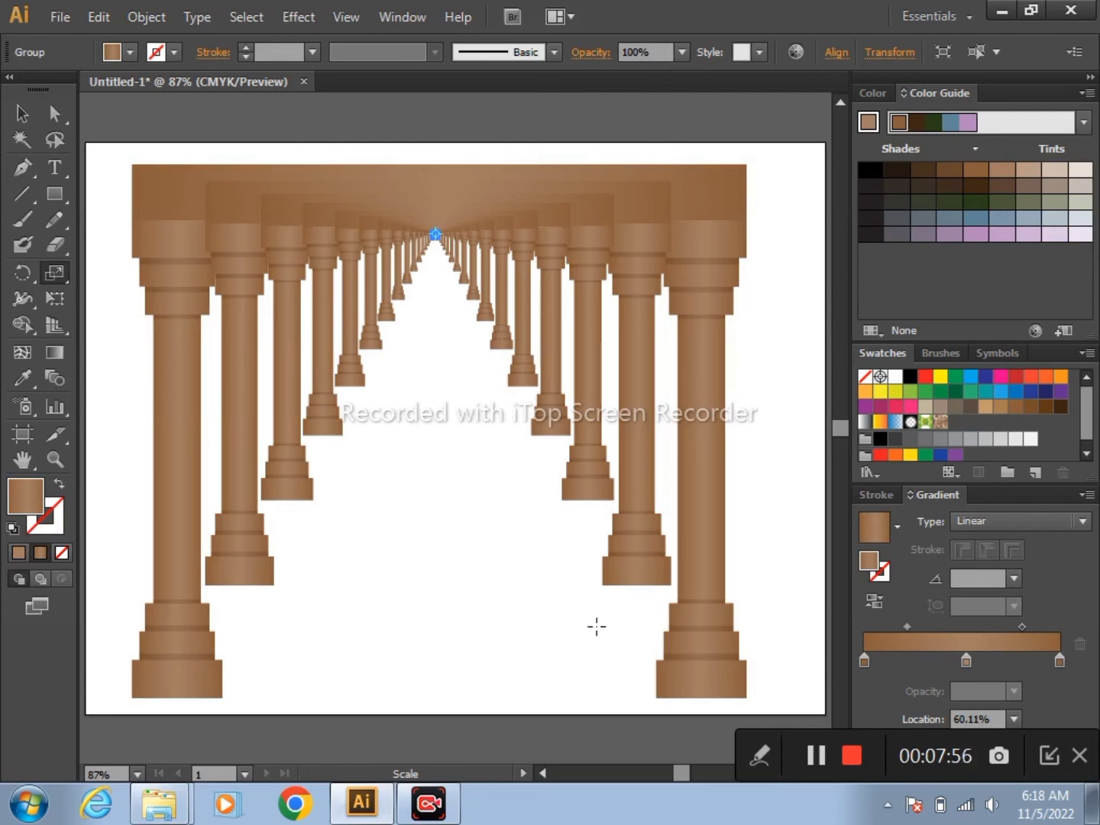
- Undo the tiniest arch copies, then send the first larger arch copy to the back
key(ctrl+z)
key(ctrl+z)
key(ctrl+z)
key(ctrl+z)
key(ctrl+z)
key(ctrl+z)
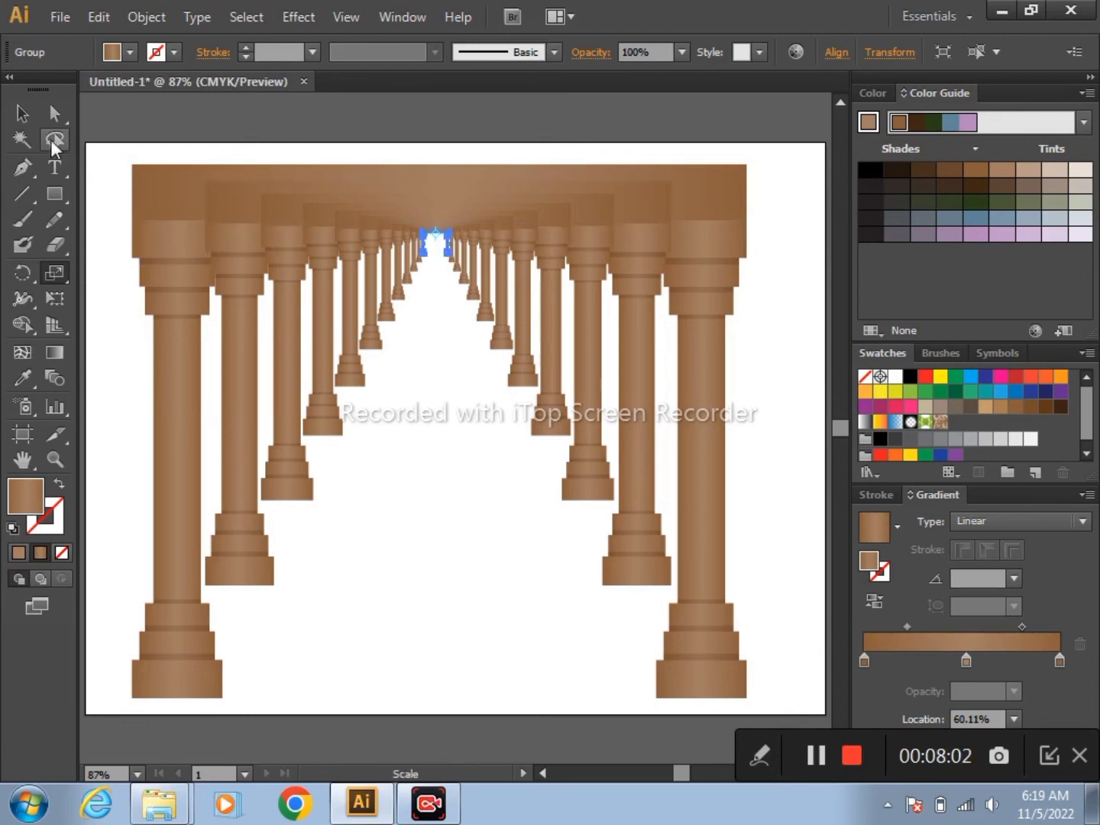
click(24, 118)
click(236, 209)
right_click(238, 210)
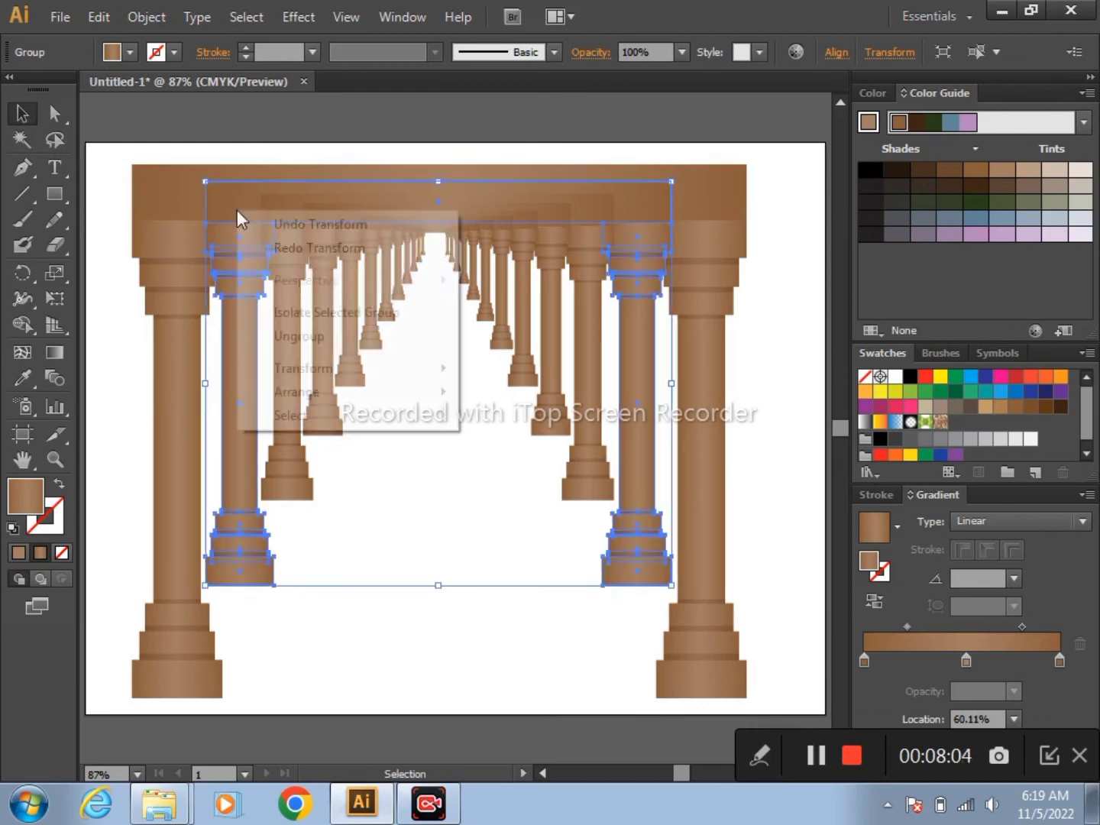
mouse_move(297, 391)
click(535, 470)
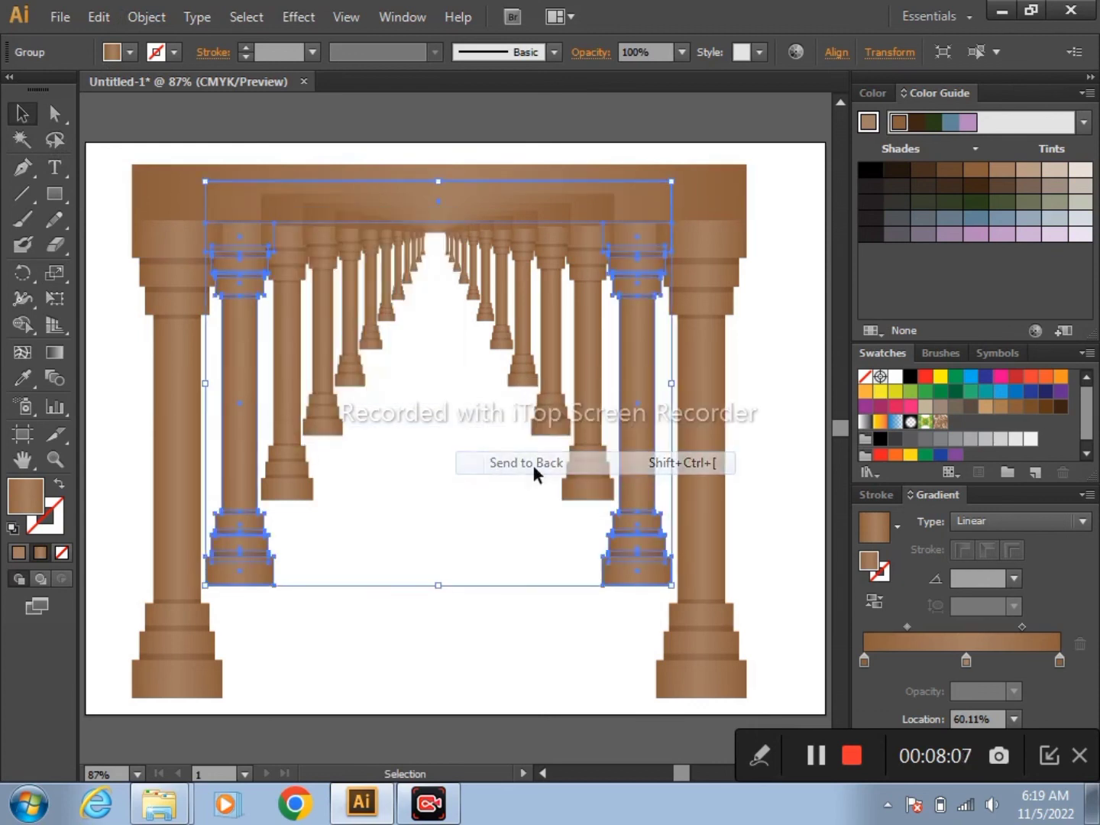
- Send the next three inner arch copies to the back, one after another
click(290, 214)
right_click(291, 214)
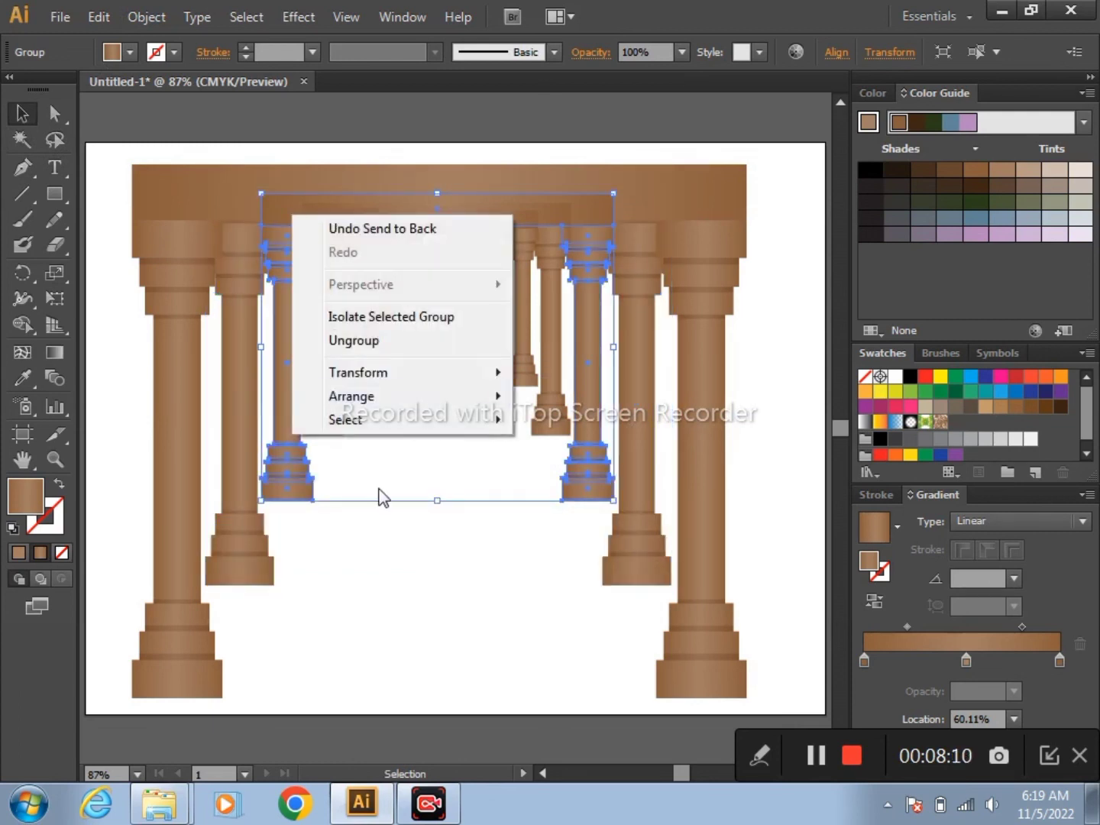
mouse_move(352, 396)
click(582, 466)
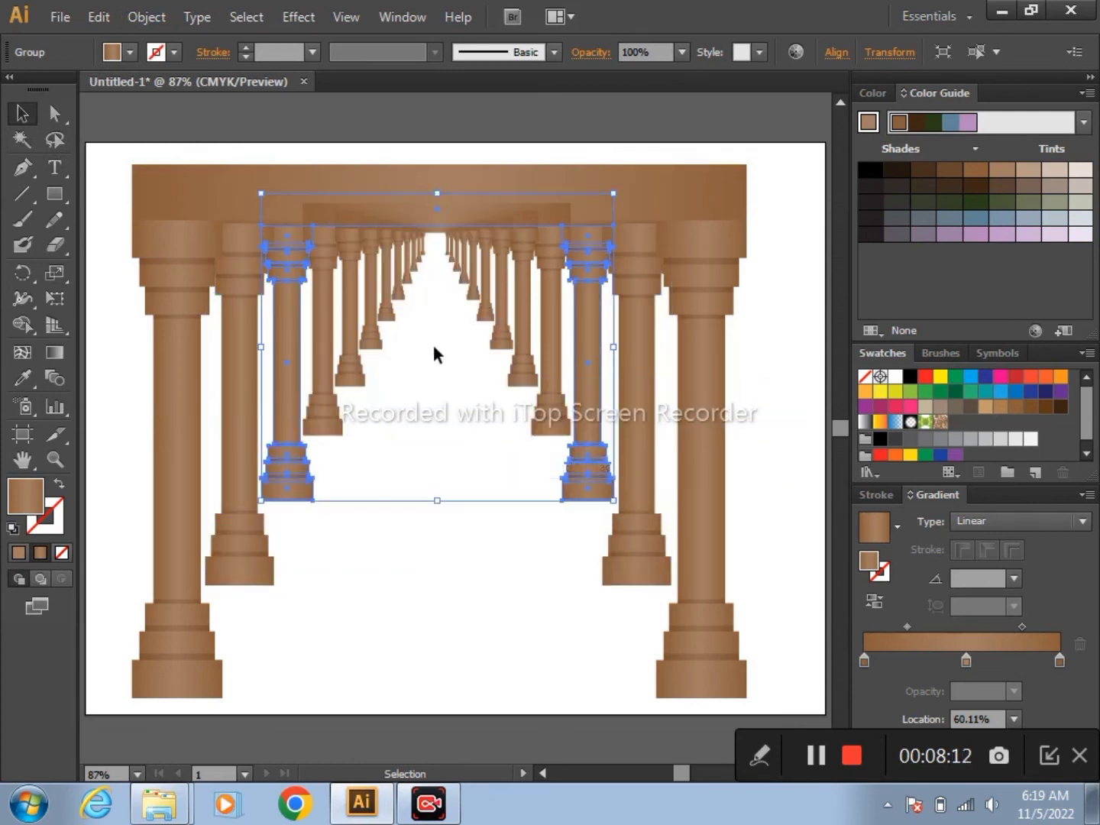
click(322, 215)
right_click(321, 215)
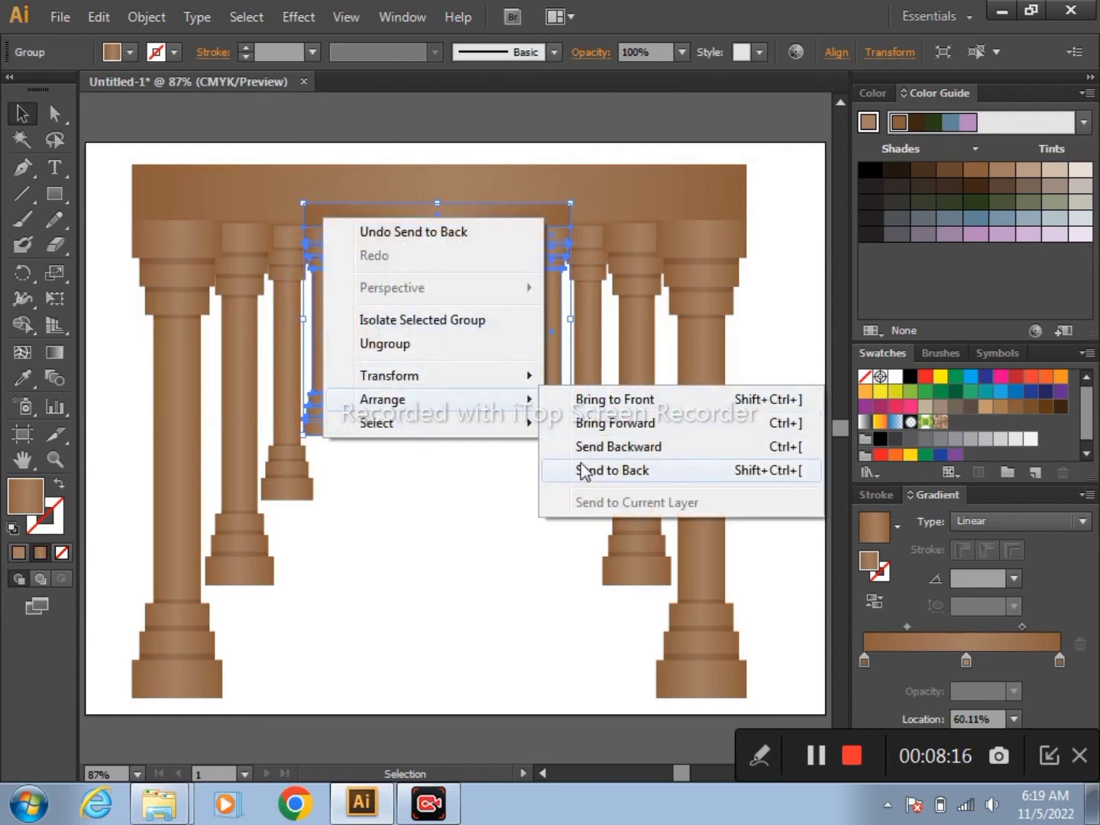
click(569, 469)
click(349, 221)
right_click(350, 223)
mouse_move(410, 404)
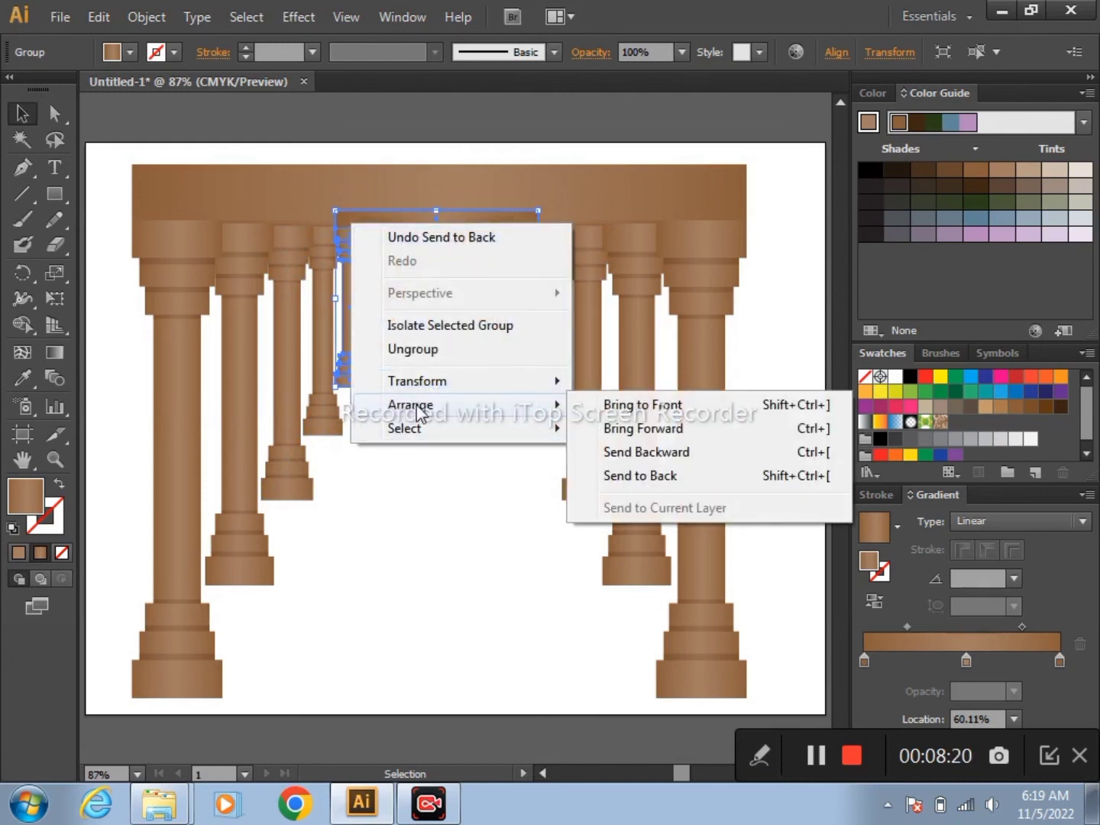
click(615, 475)
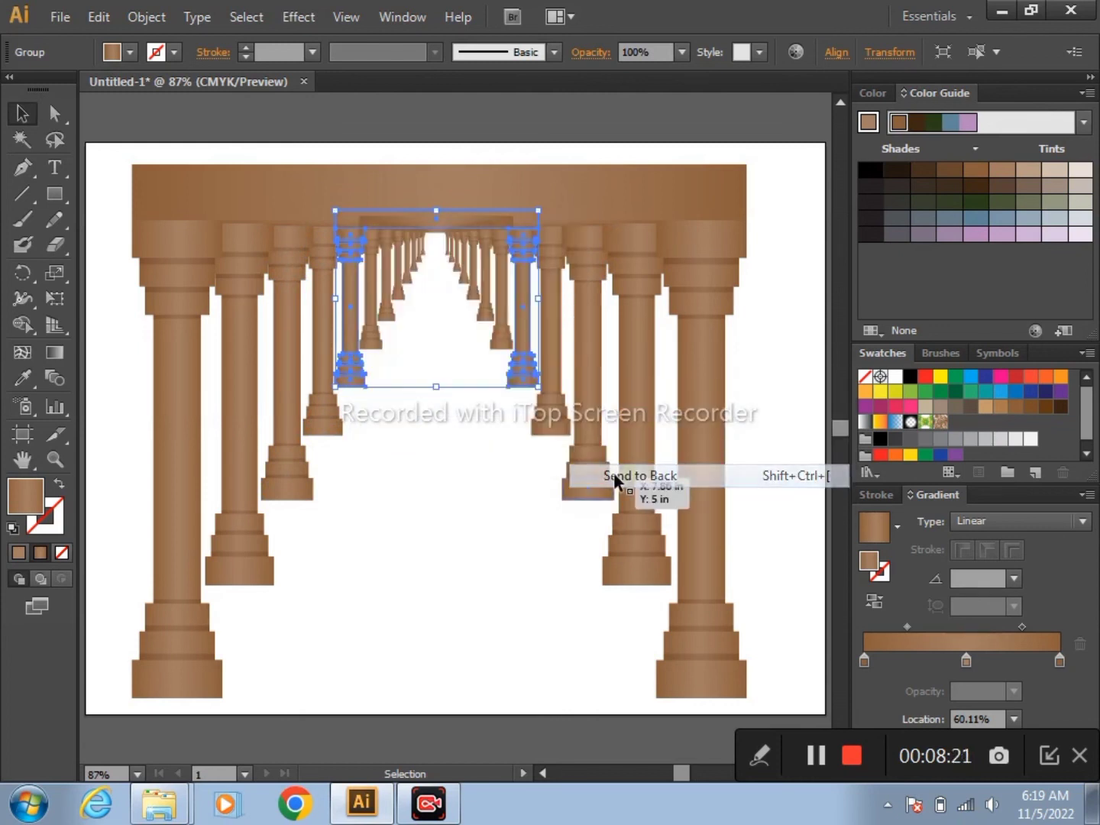
- Send the smaller arch copies near the vanishing point to the back
click(373, 219)
right_click(372, 219)
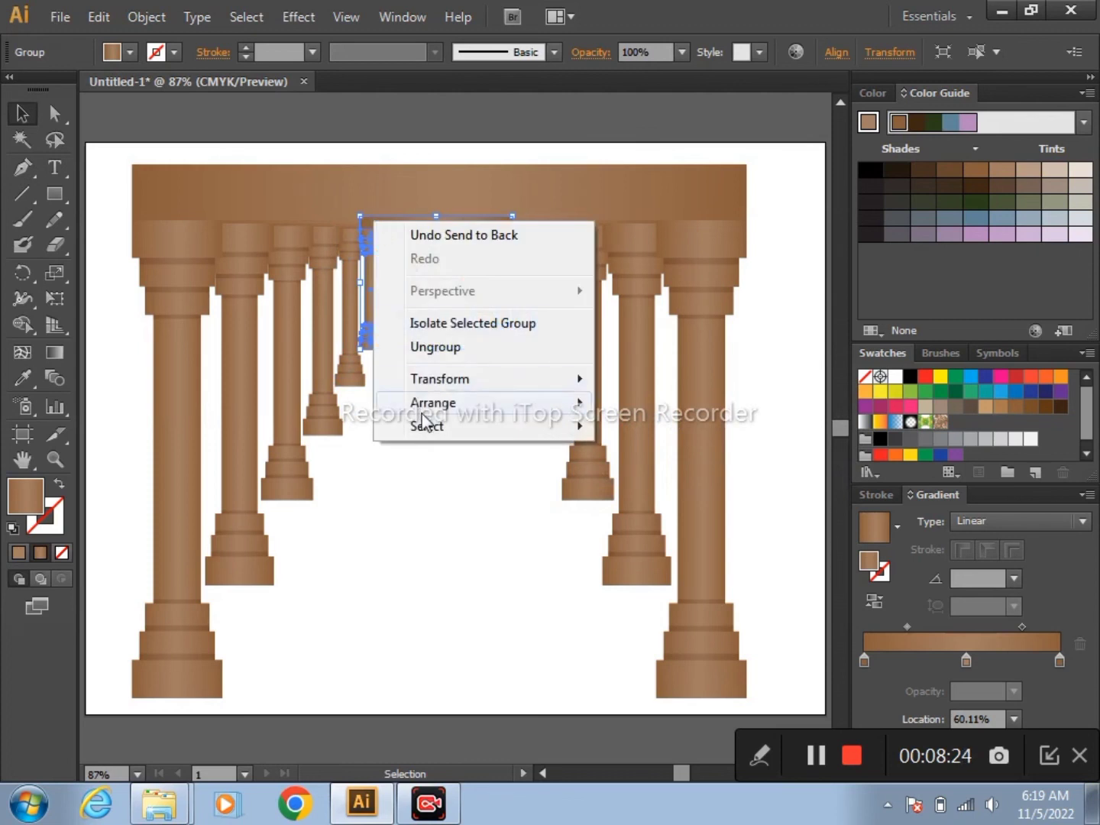
mouse_move(433, 403)
click(642, 478)
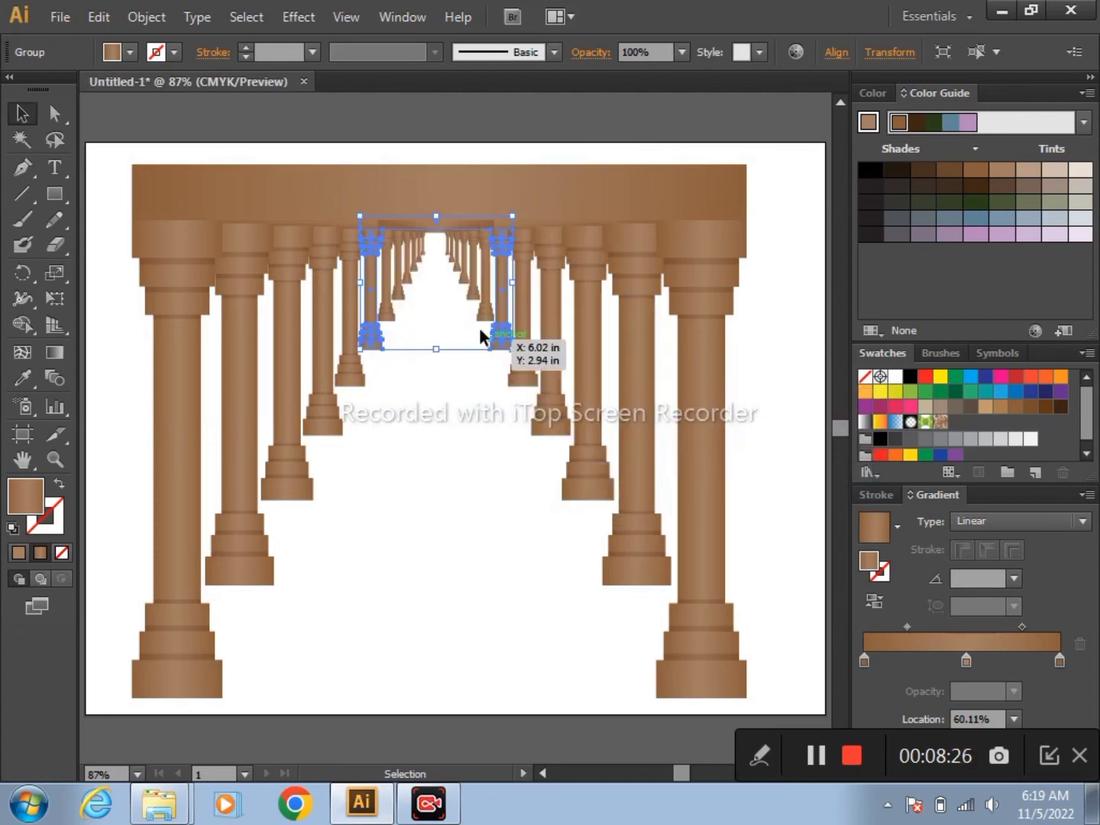
click(400, 224)
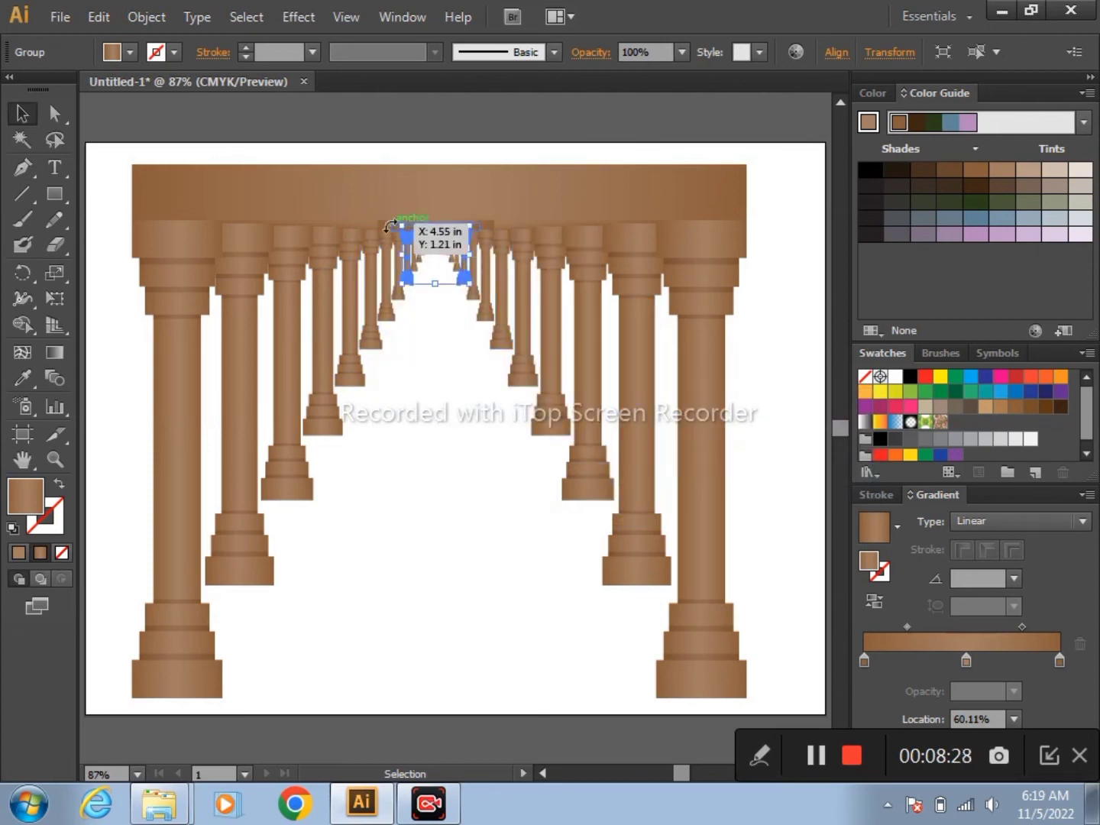
right_click(388, 224)
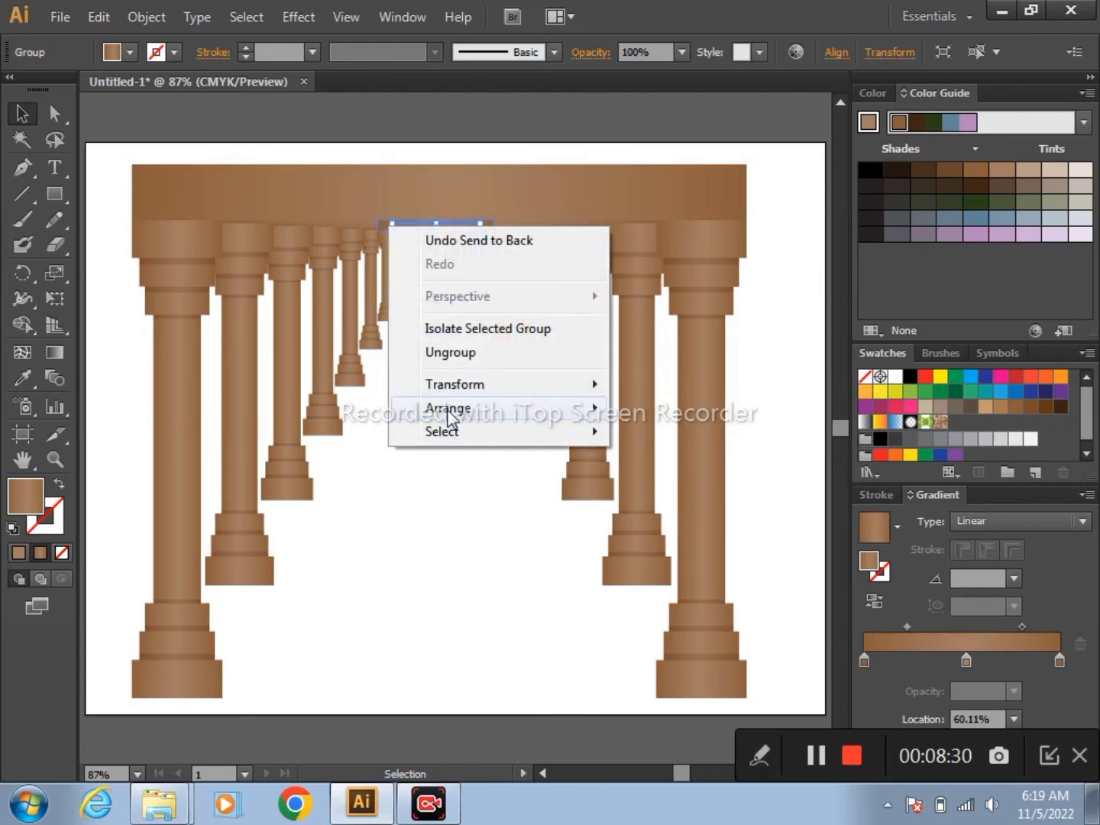
mouse_move(449, 408)
click(673, 478)
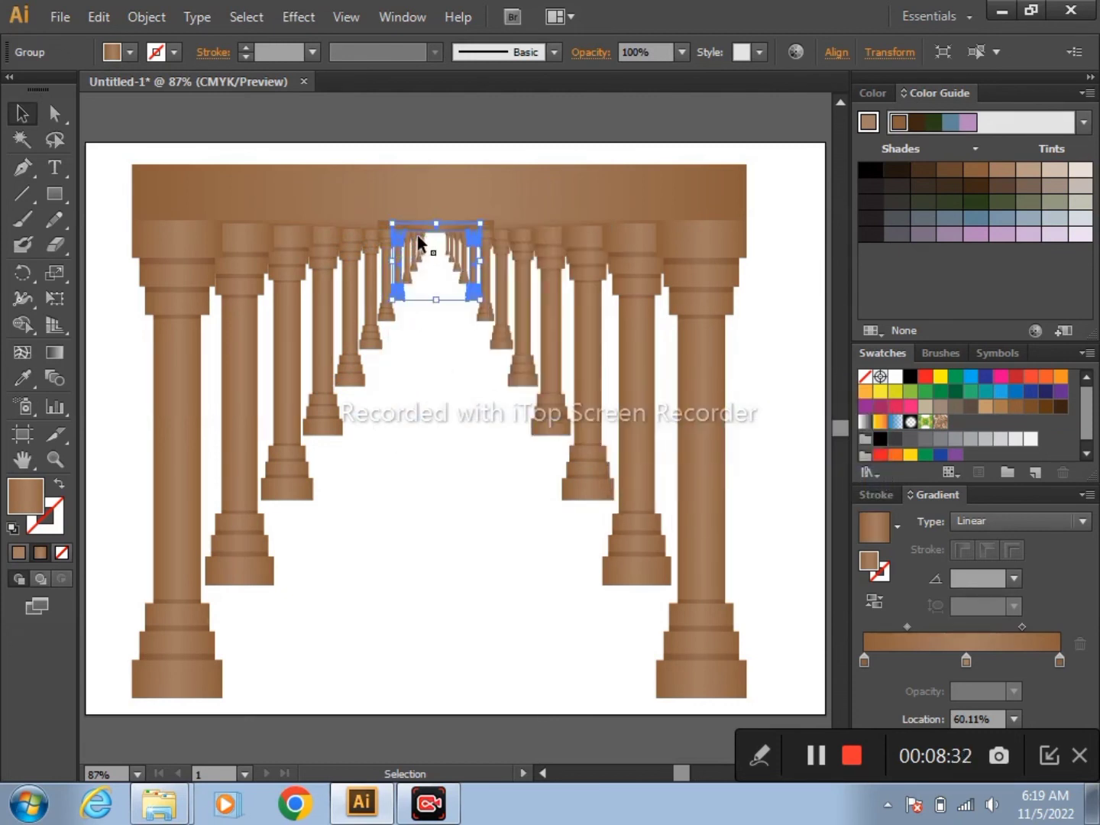
drag(420, 228, 388, 221)
right_click(388, 222)
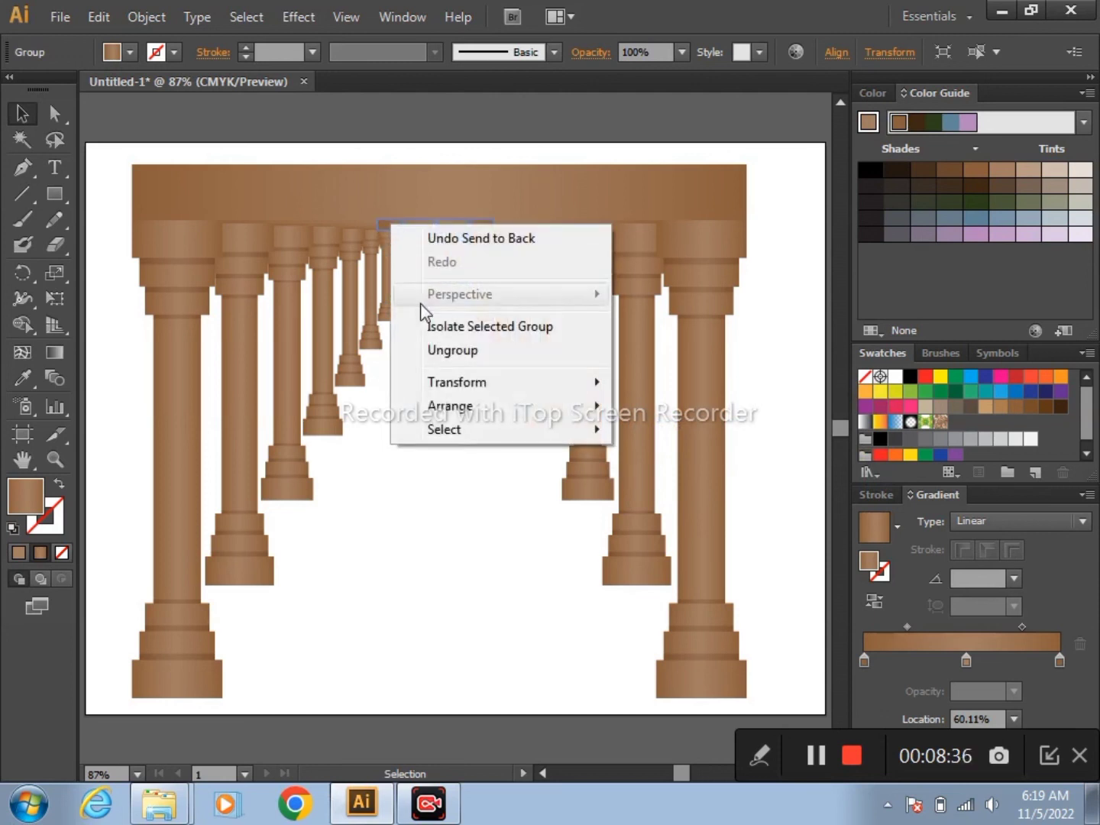
mouse_move(450, 406)
click(663, 478)
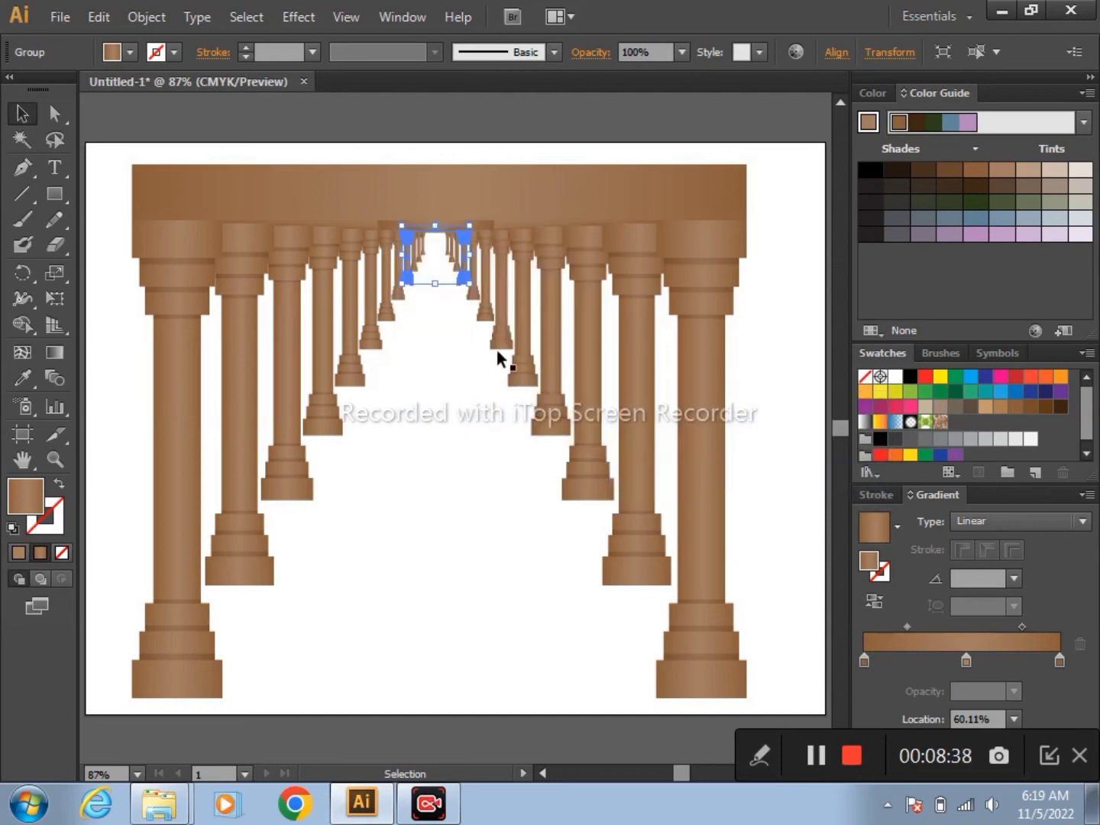
- Push the remaining tiny arches behind the columns and select the smallest arch
right_click(388, 228)
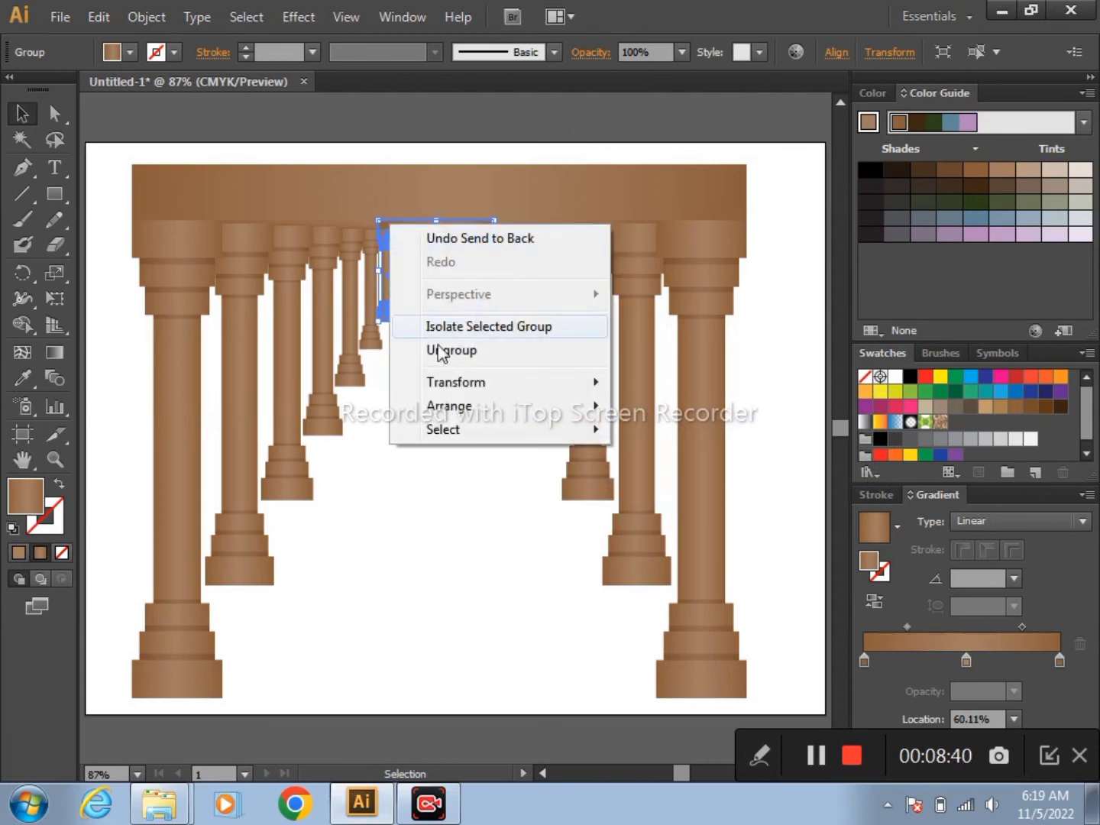
mouse_move(448, 405)
click(643, 473)
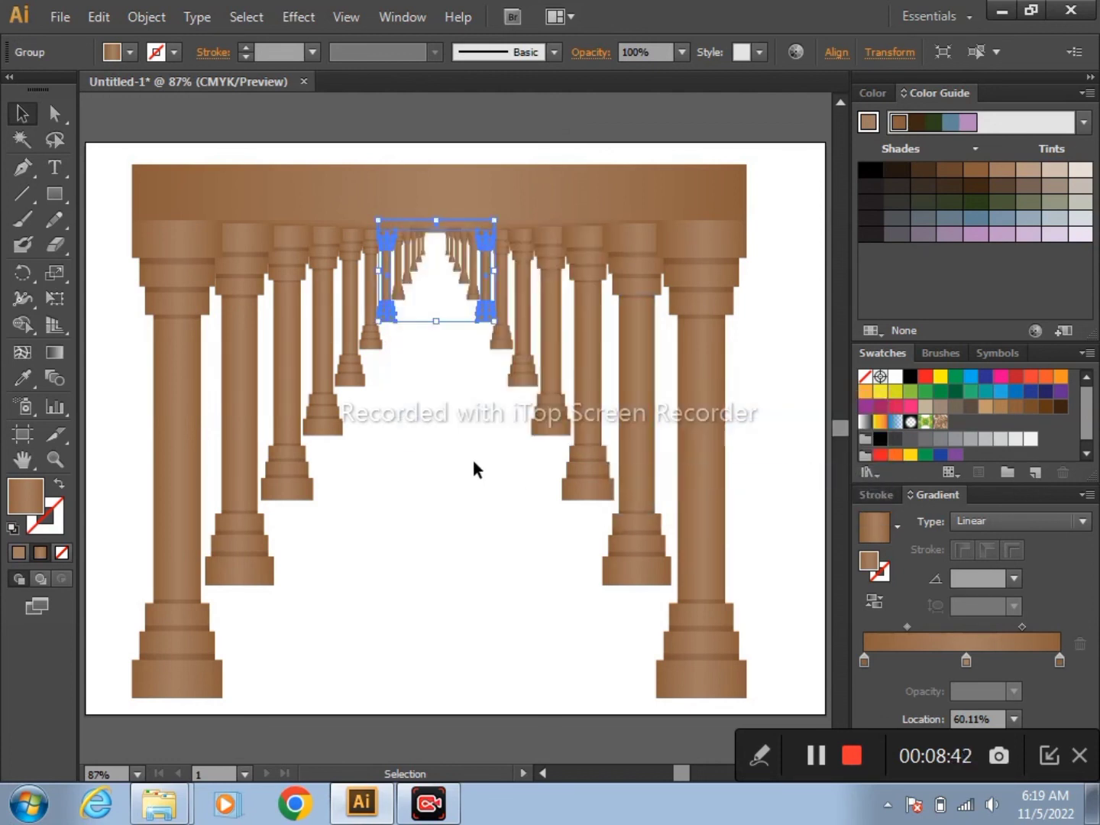
click(463, 464)
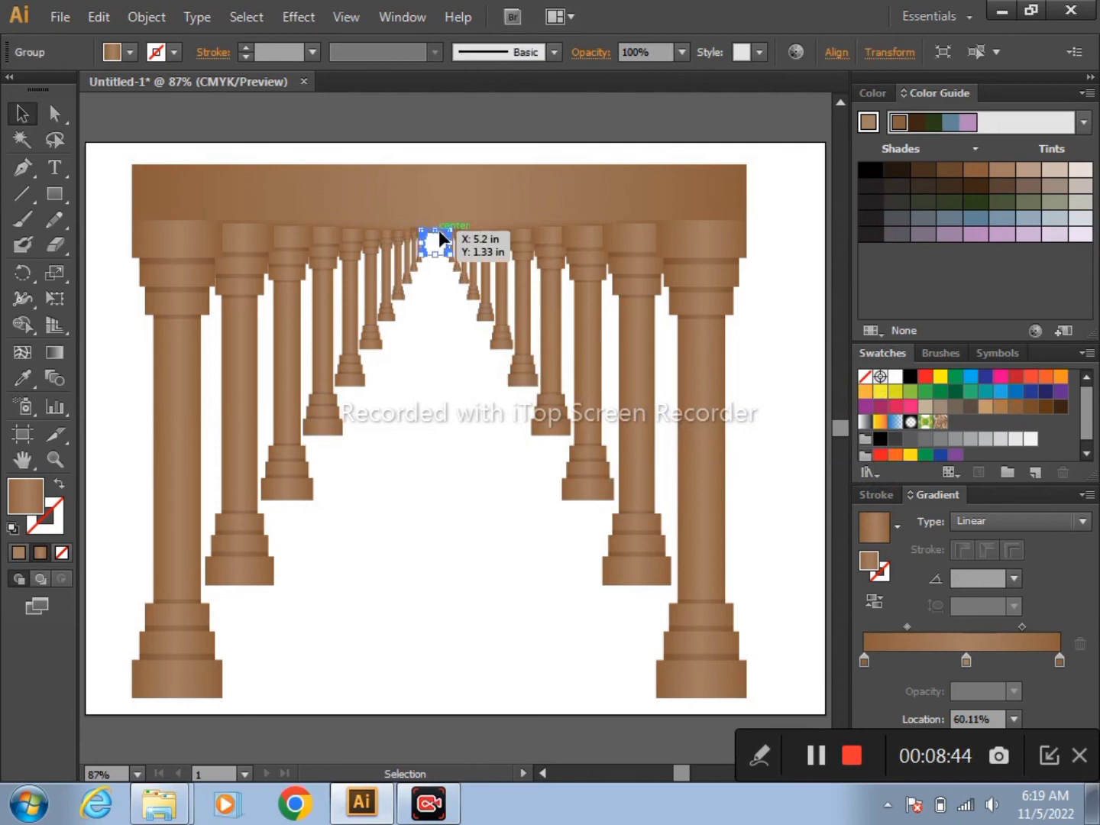
right_click(438, 230)
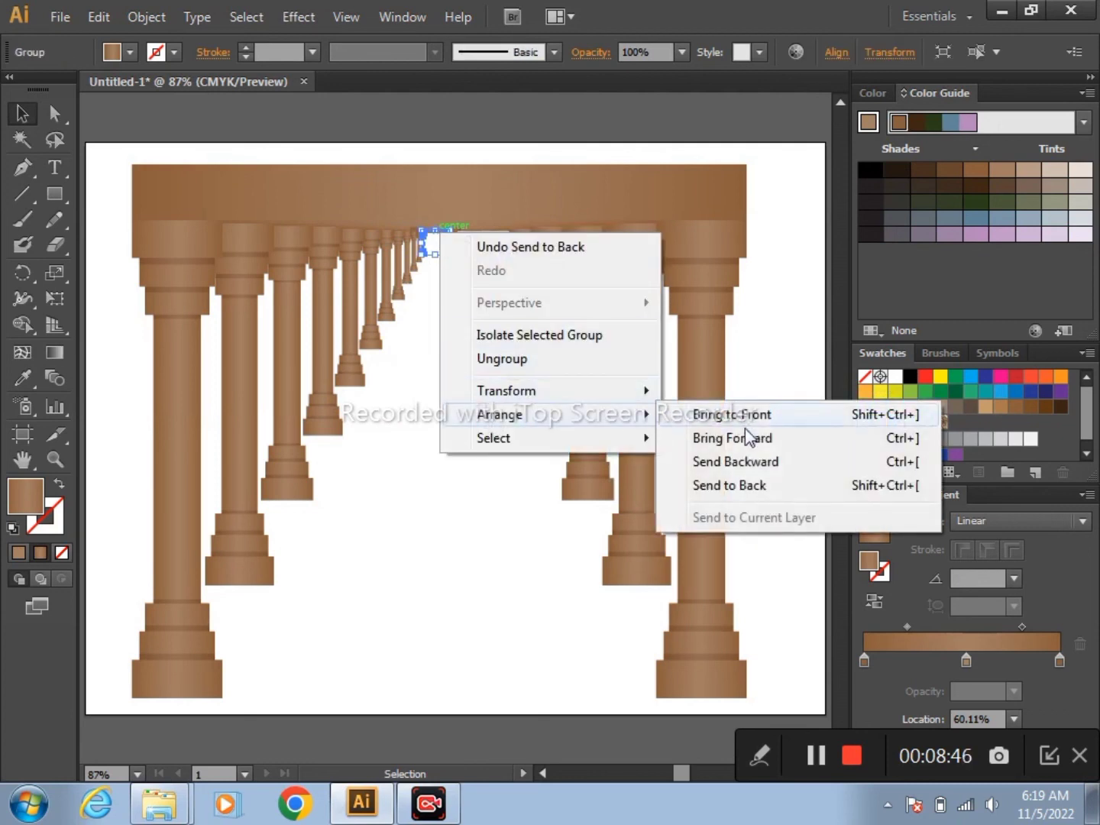
click(729, 486)
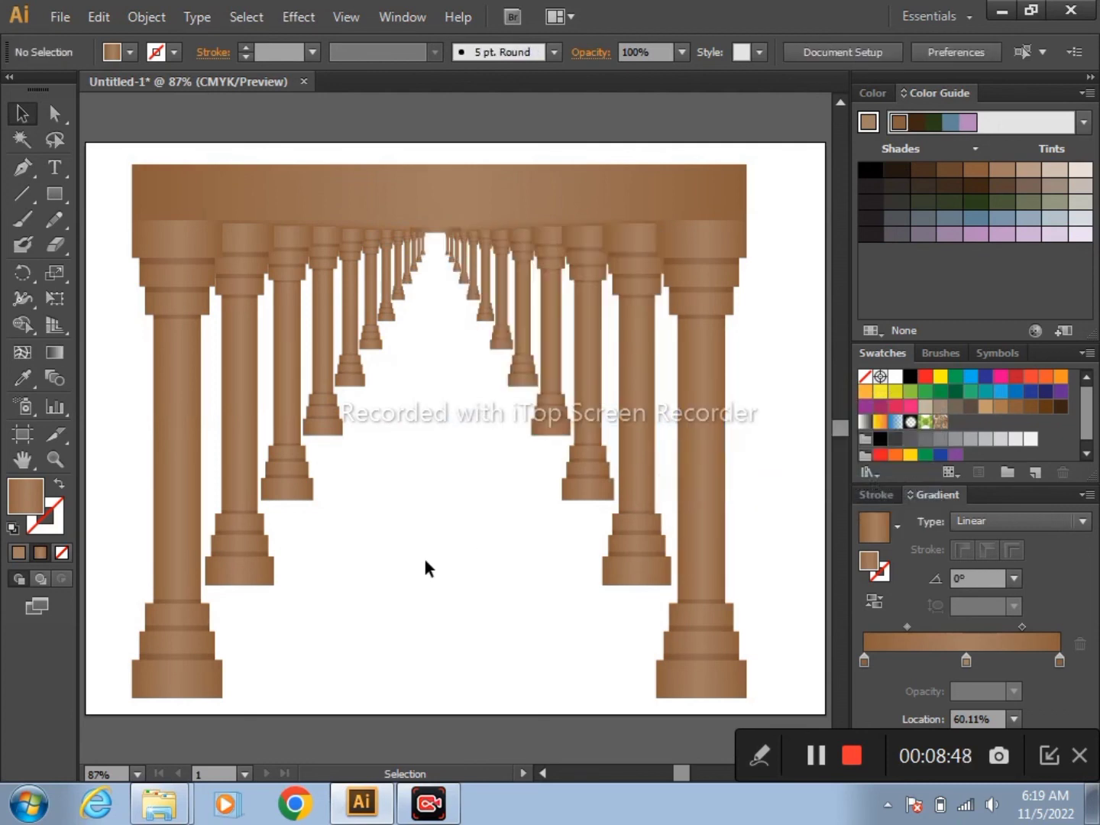
click(438, 228)
right_click(437, 228)
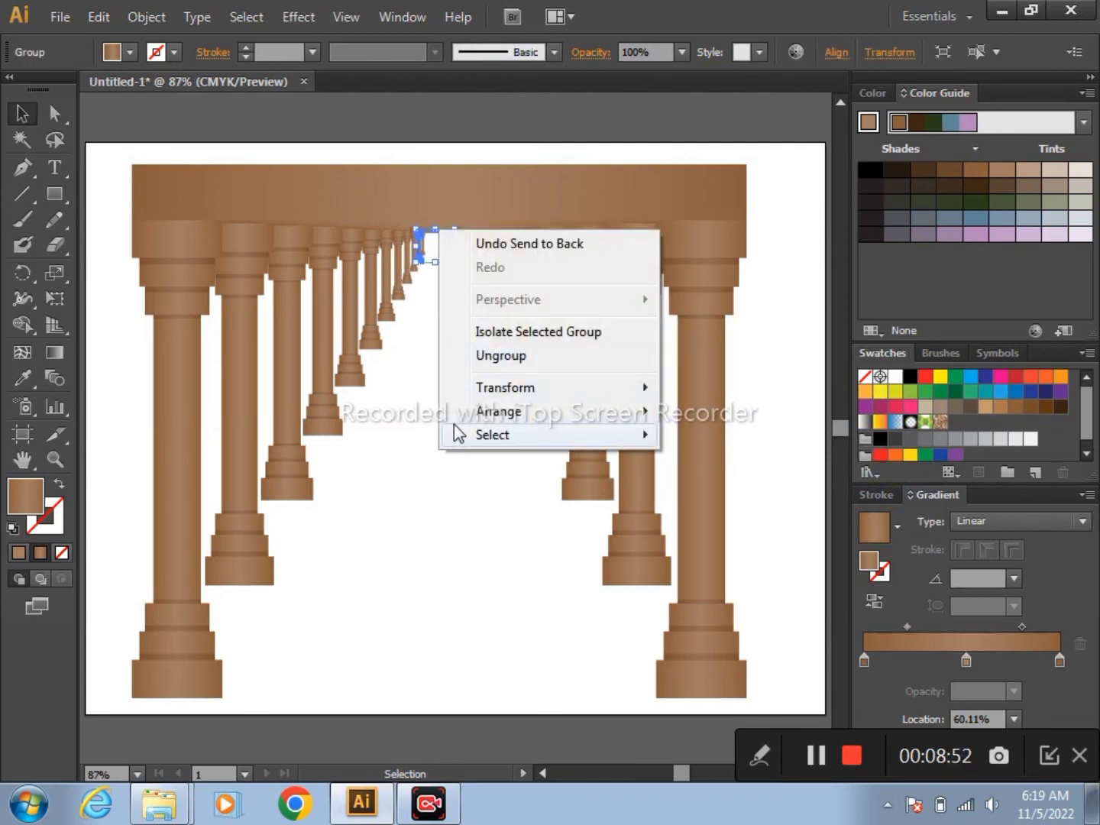
- Send the smallest arch to the back, then deselect to view the finished colonnade
mouse_move(507, 411)
click(724, 486)
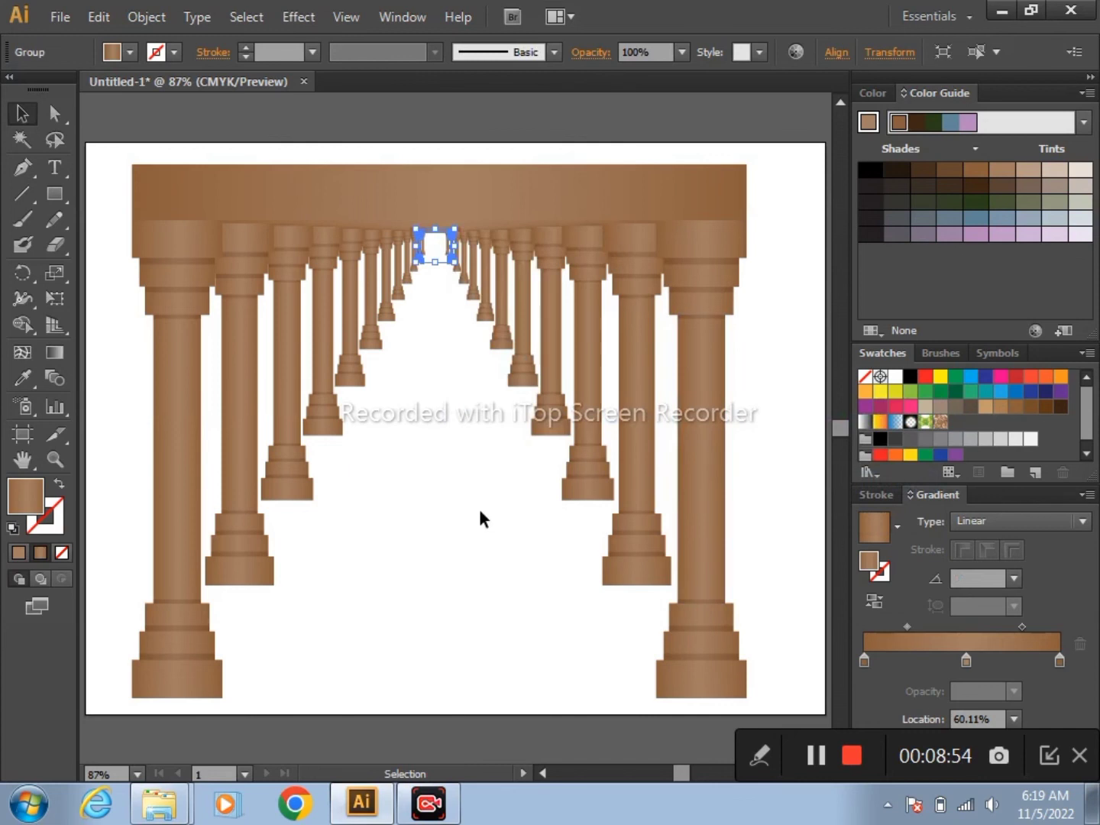
click(480, 513)
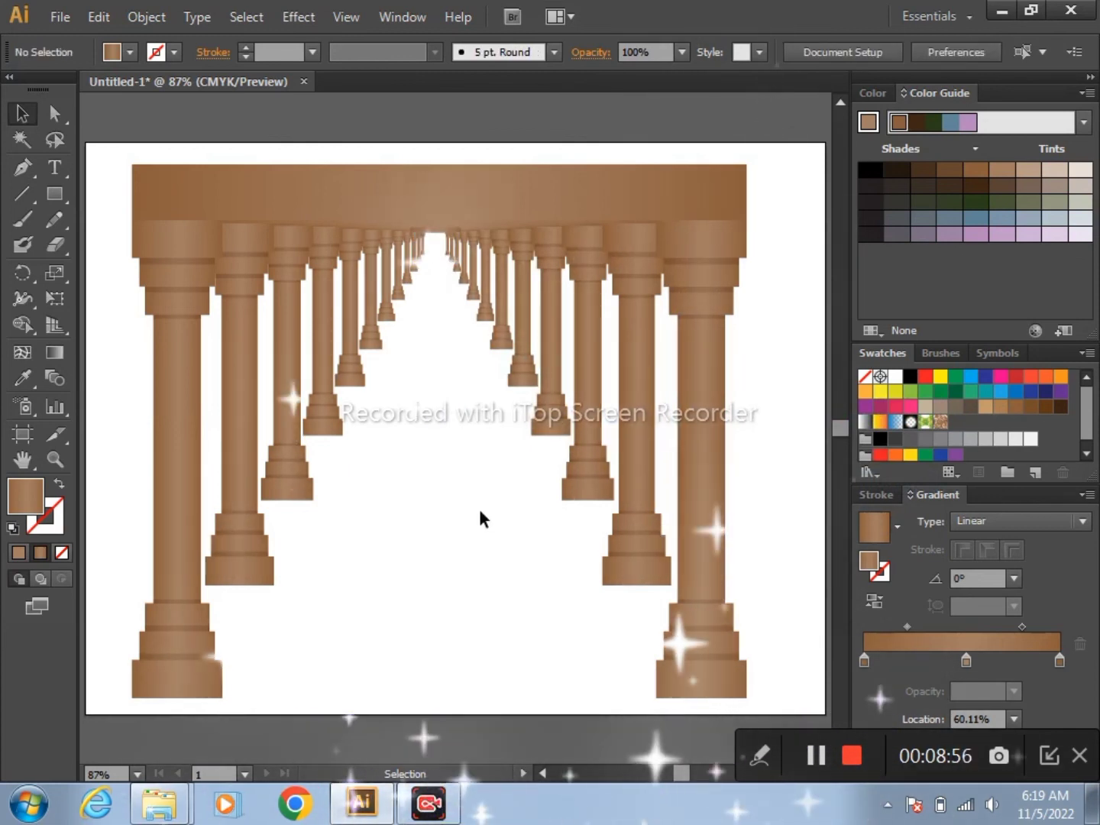